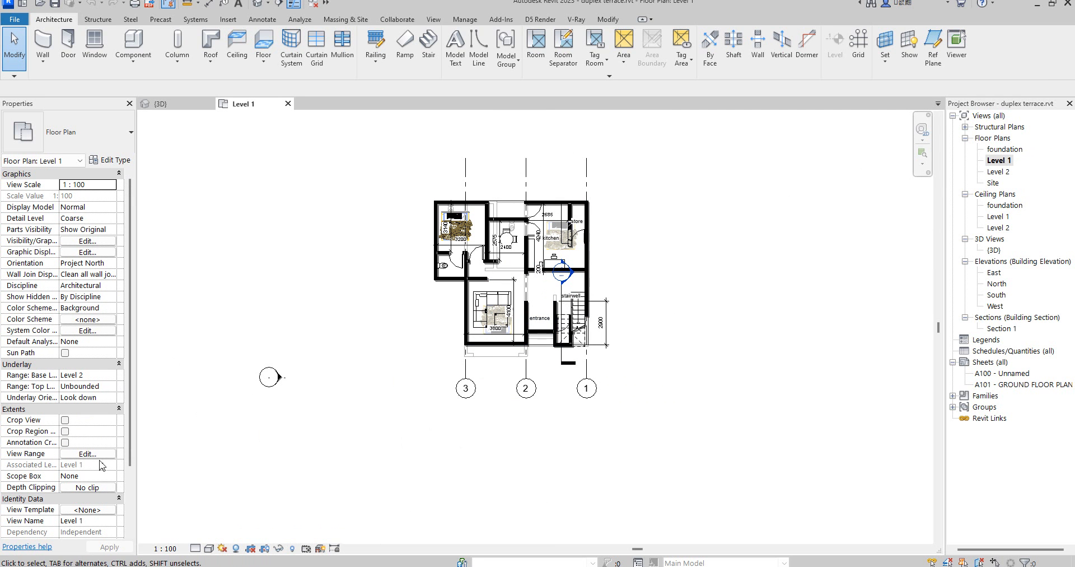
Set the Level 1 floor plan's underlay base level to None.
left_click(111, 375)
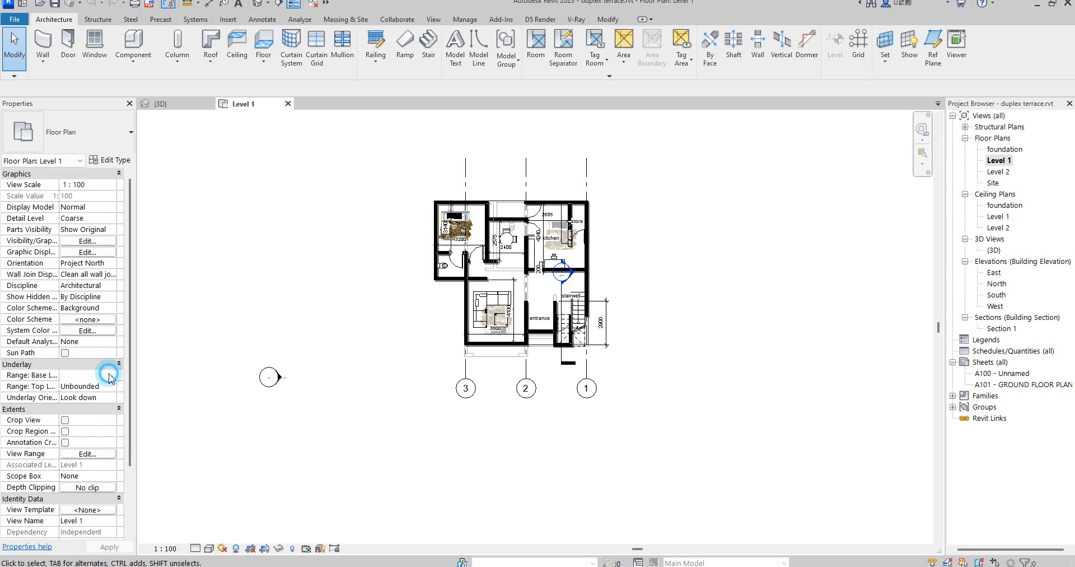
left_click(111, 374)
left_click(70, 386)
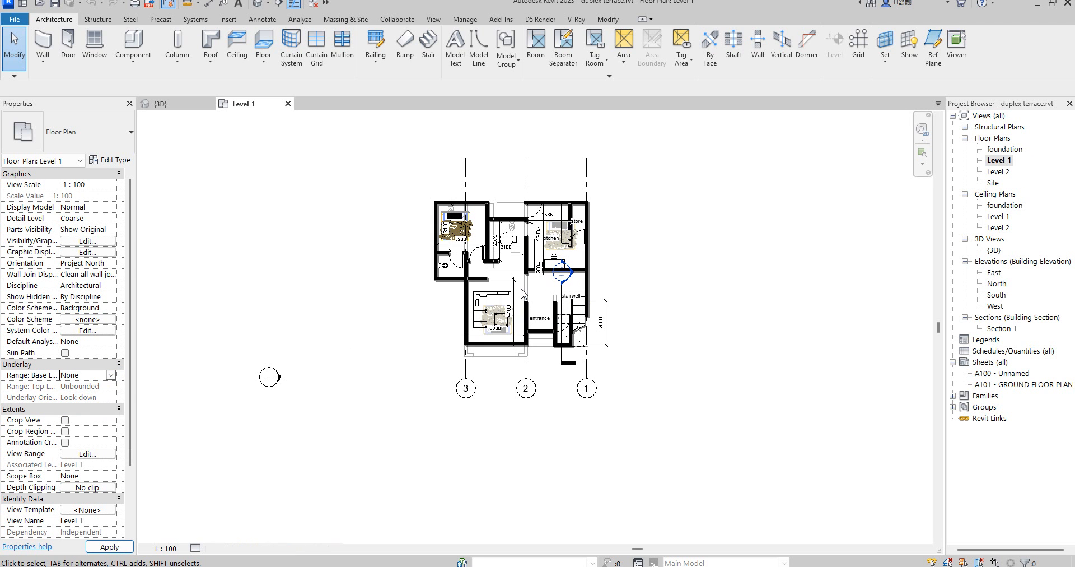
scroll(509, 295, "up", 2)
scroll(504, 295, "up", 2)
scroll(532, 347, "down", 4)
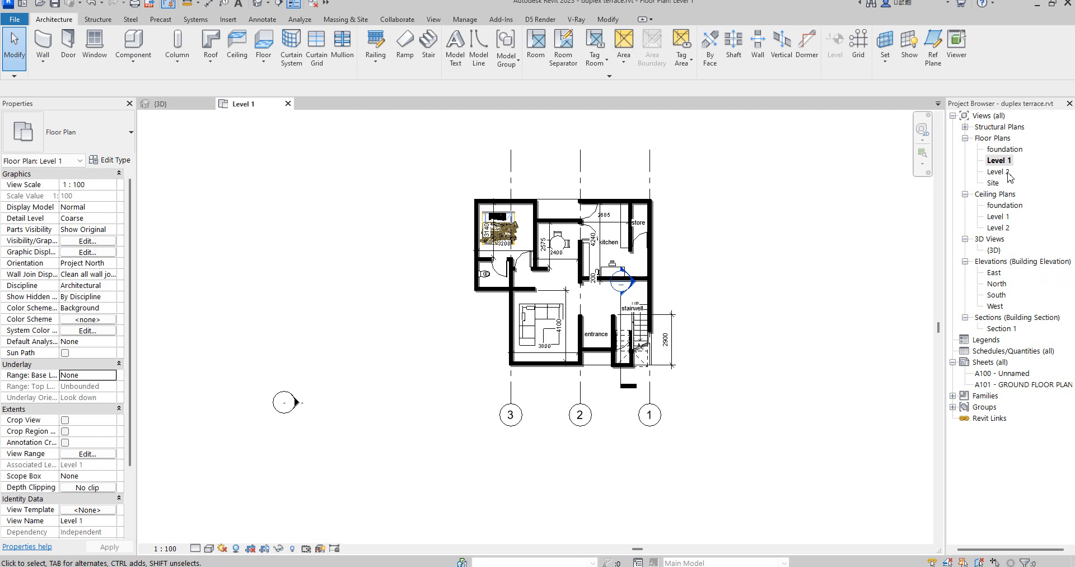
Open the Level 2 floor plan and examine the room layout and the staircase.
double_click(1001, 172)
scroll(563, 294, "up", 2)
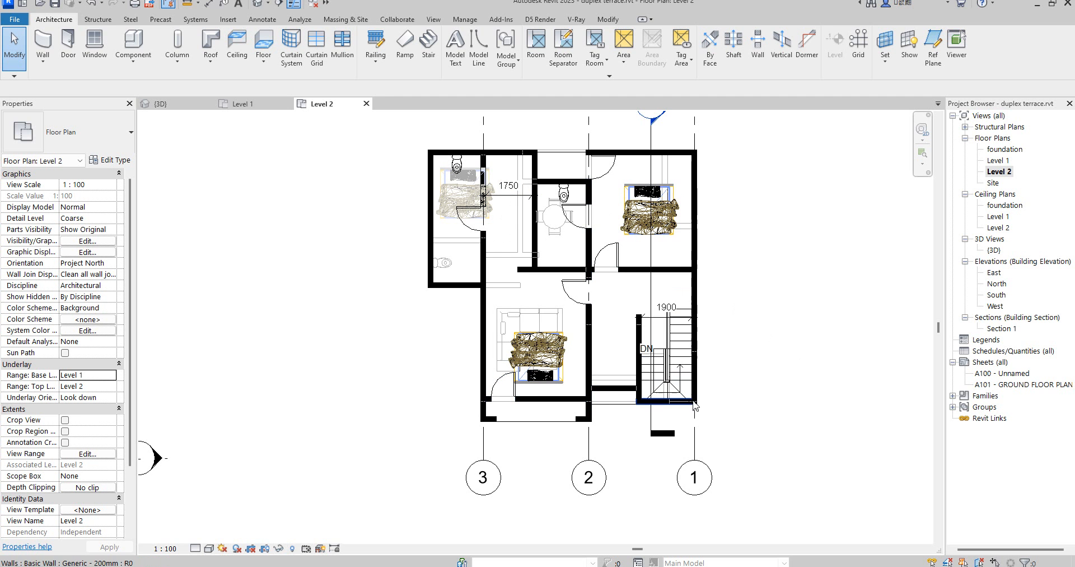
scroll(553, 289, "up", 1)
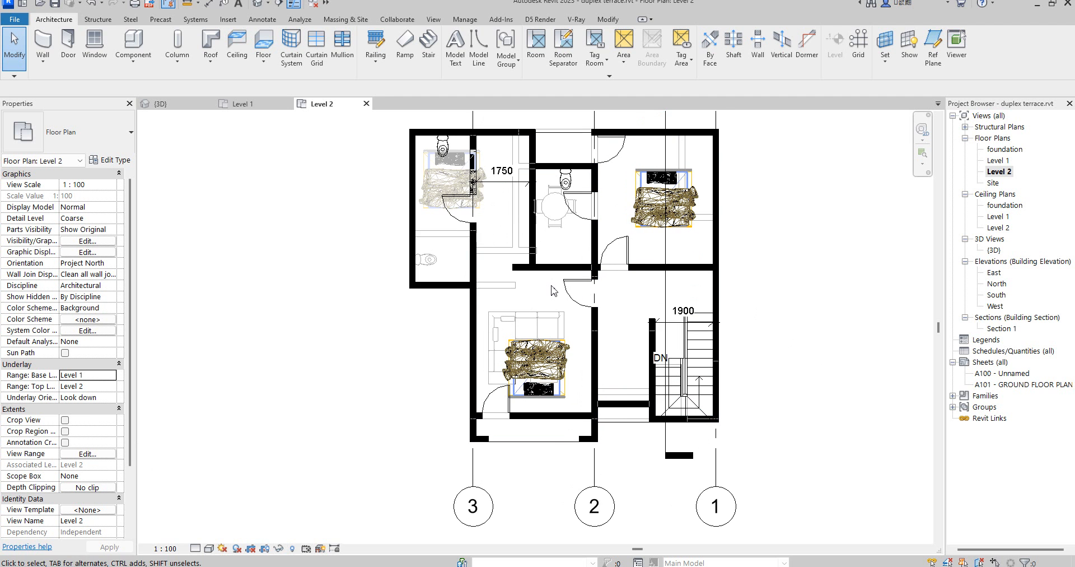
scroll(553, 289, "down", 2)
scroll(510, 264, "up", 3)
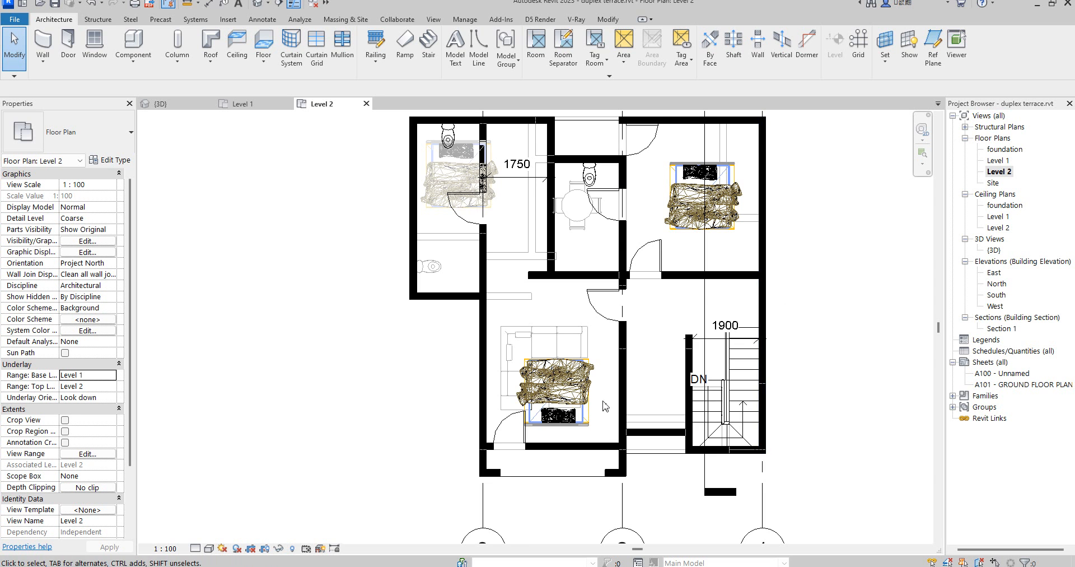
scroll(609, 415, "down", 2)
scroll(649, 414, "down", 4)
scroll(655, 397, "up", 3)
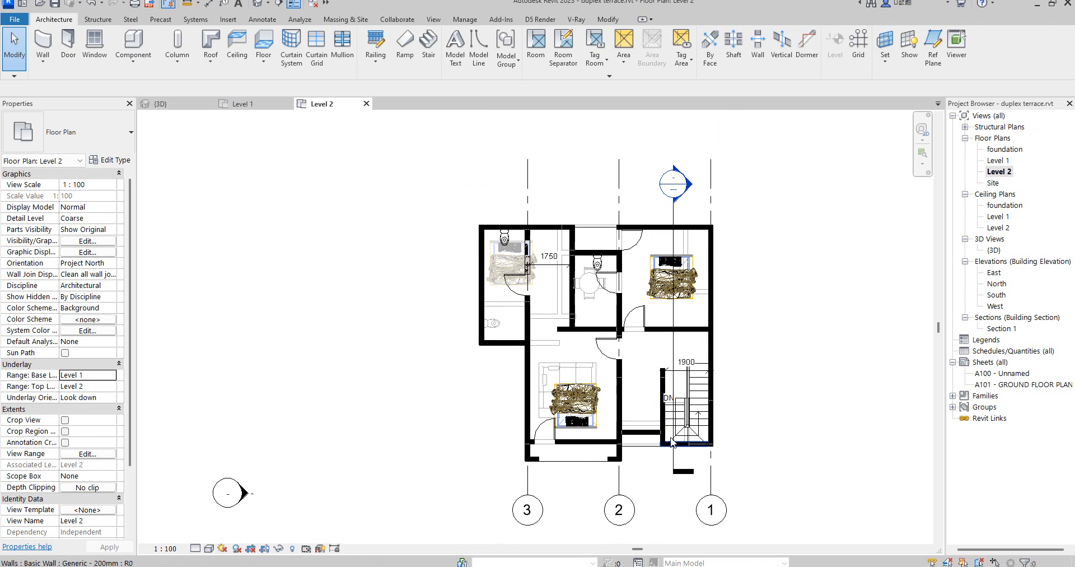
scroll(668, 434, "up", 4)
scroll(598, 341, "down", 3)
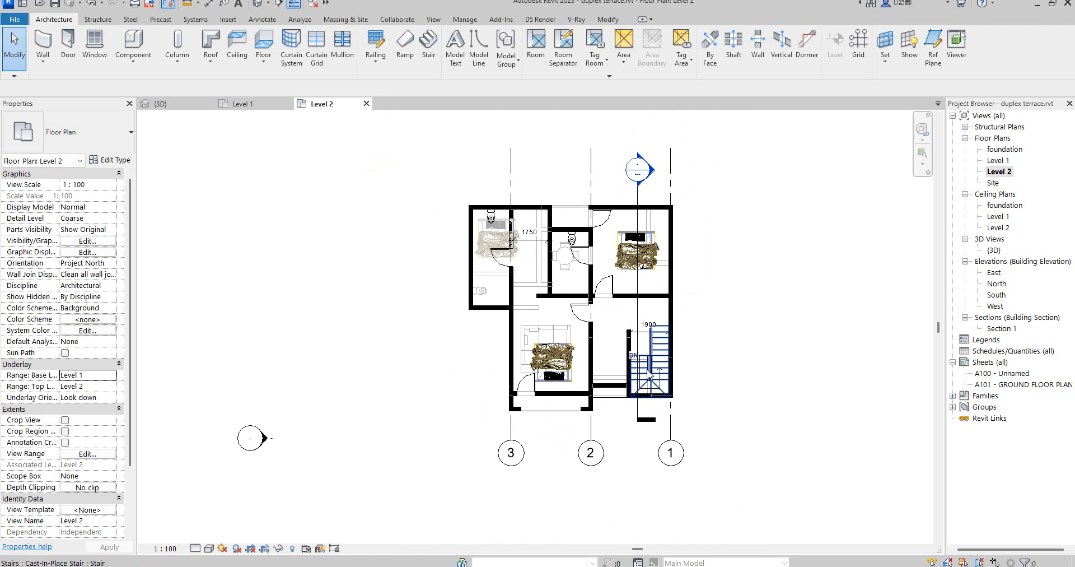
scroll(618, 372, "up", 2)
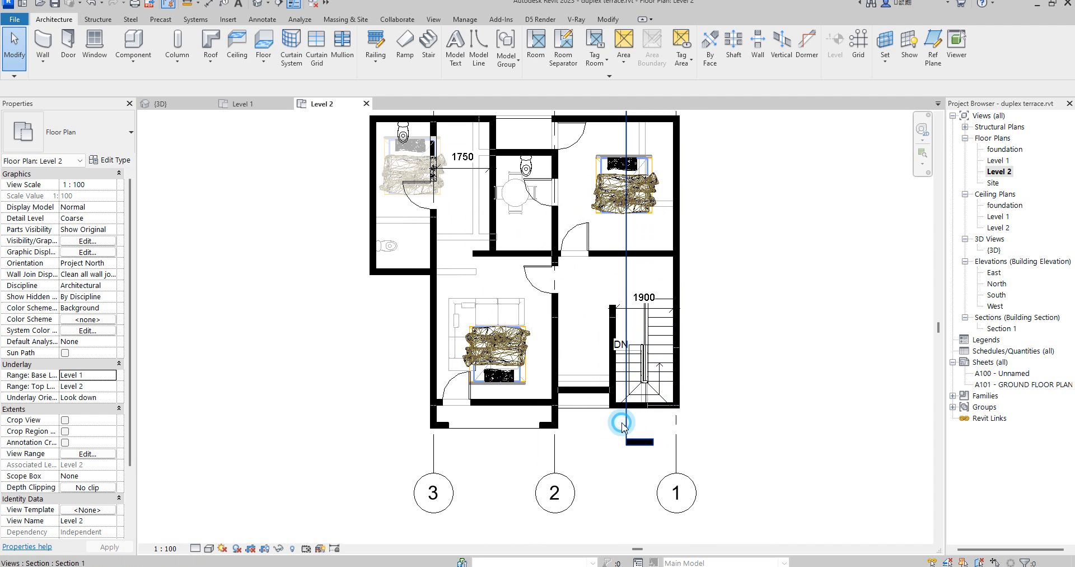
Go to the view of the section line through the staircase and examine the stair flights.
left_click(622, 424)
right_click(621, 427)
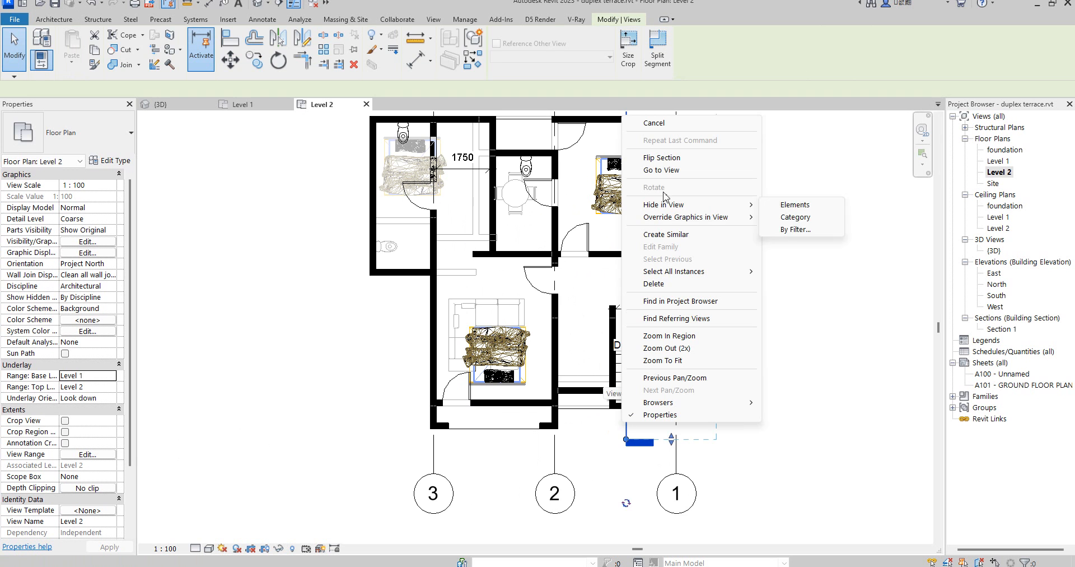
left_click(671, 171)
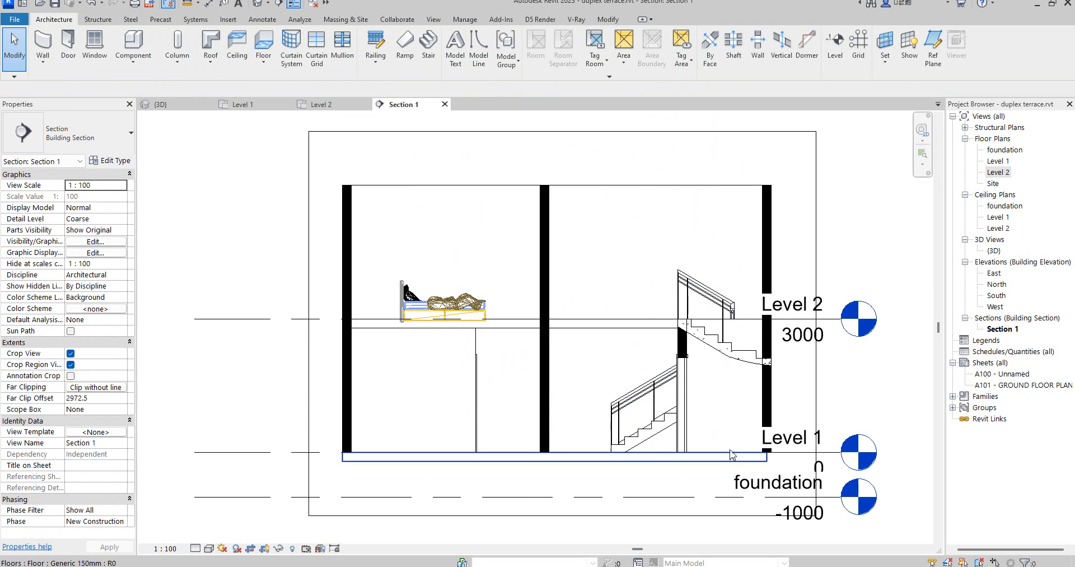
scroll(785, 368, "up", 2)
scroll(635, 350, "down", 2)
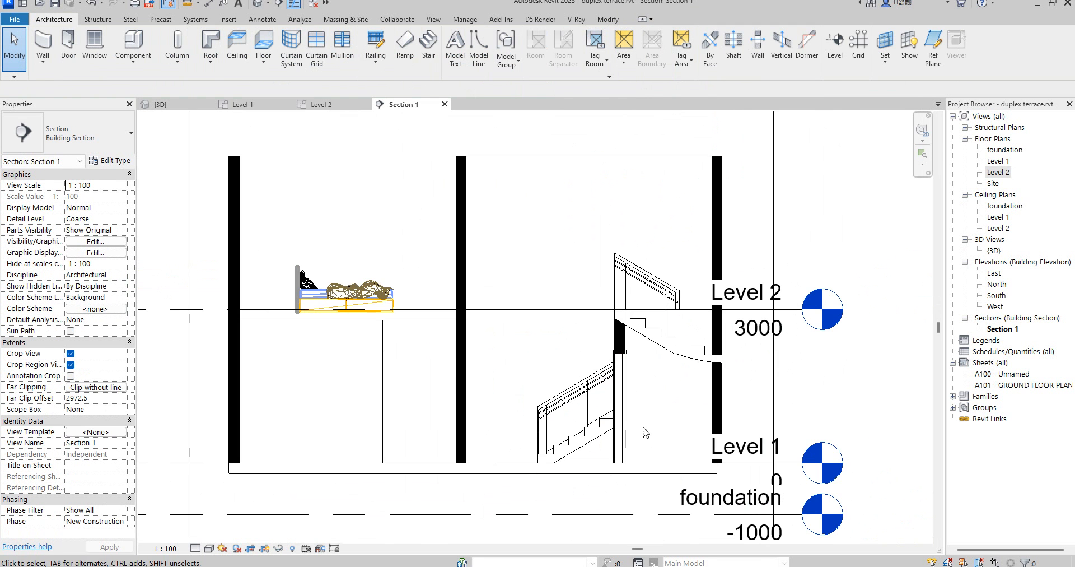
Examine the stairwell and the walls around the stair in the Level 1 floor plan and the 3D view.
double_click(998, 161)
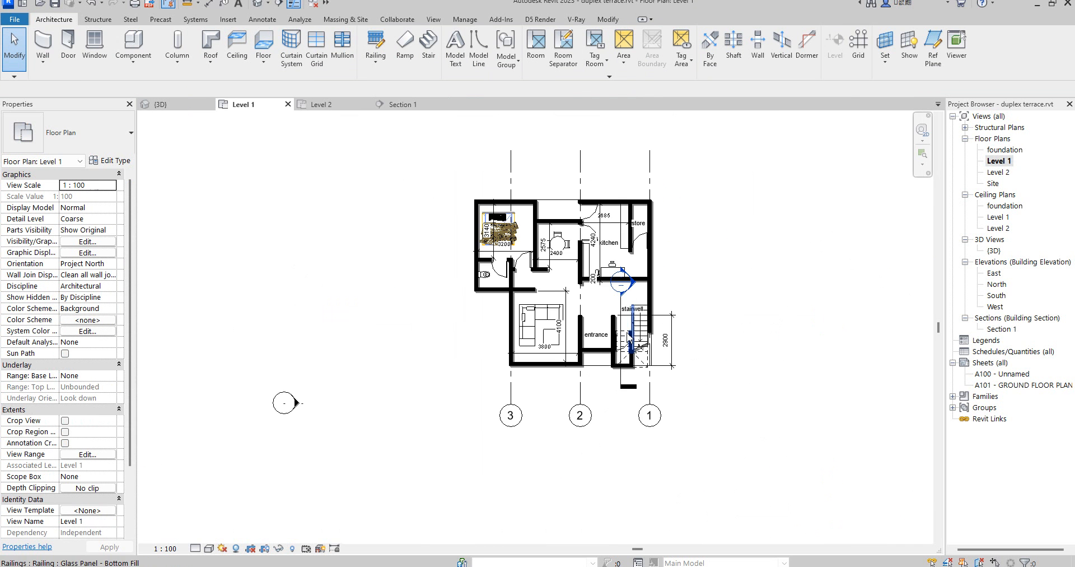
scroll(605, 370, "up", 3)
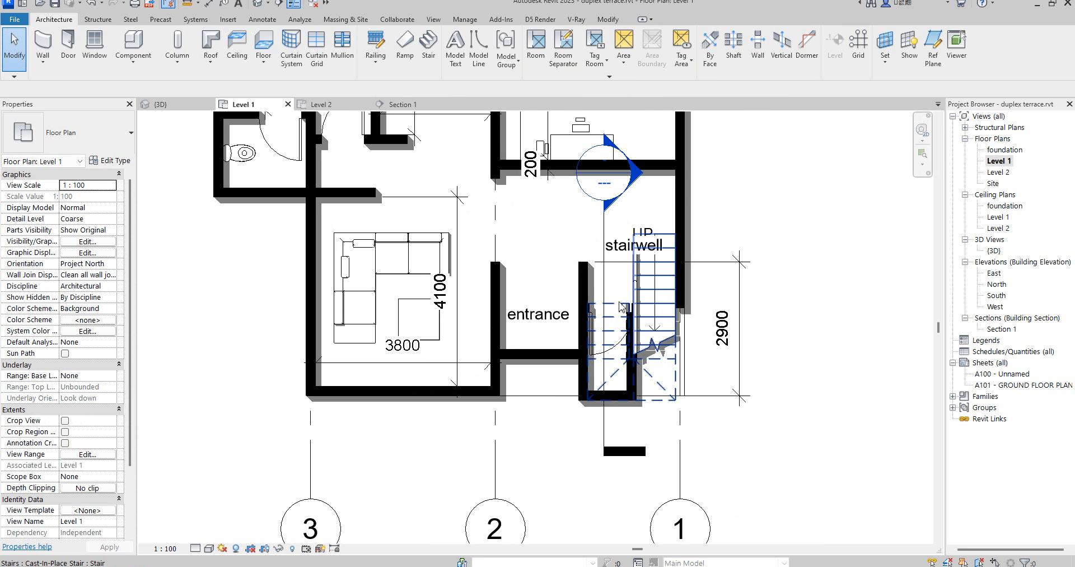
scroll(613, 319, "up", 2)
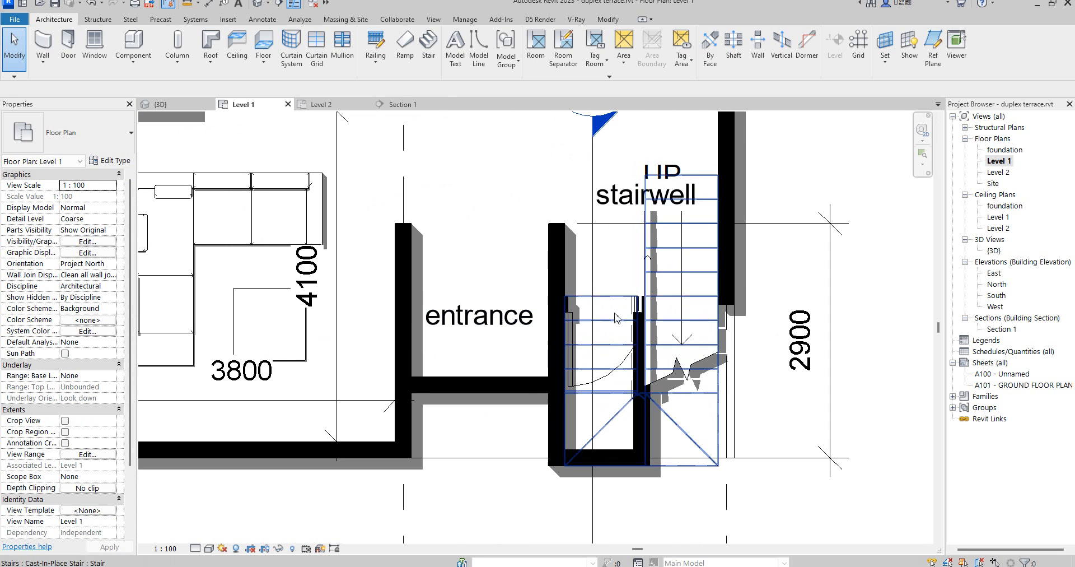
scroll(725, 241, "down", 2)
double_click(994, 250)
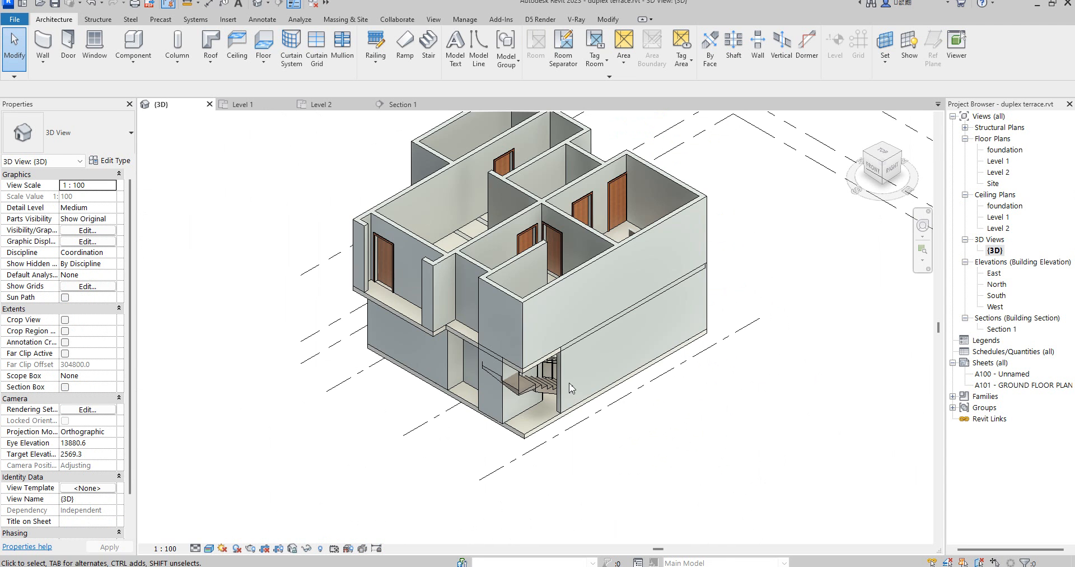
scroll(549, 391, "up", 5)
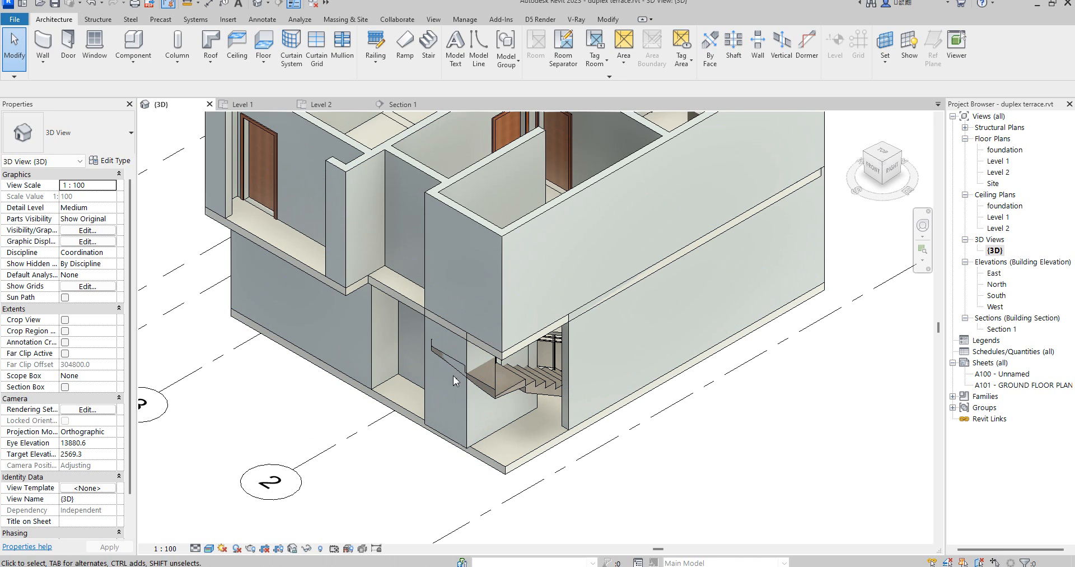
Select the ground-floor wall under the stair and open the East elevation, zoomed to fit and closed in on the stair.
left_click(480, 445)
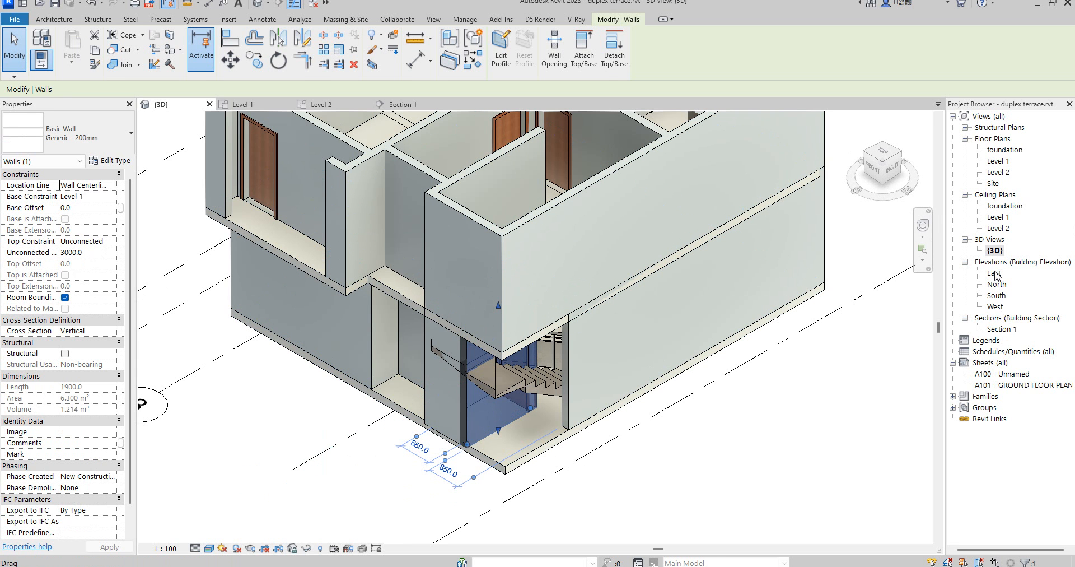
double_click(994, 273)
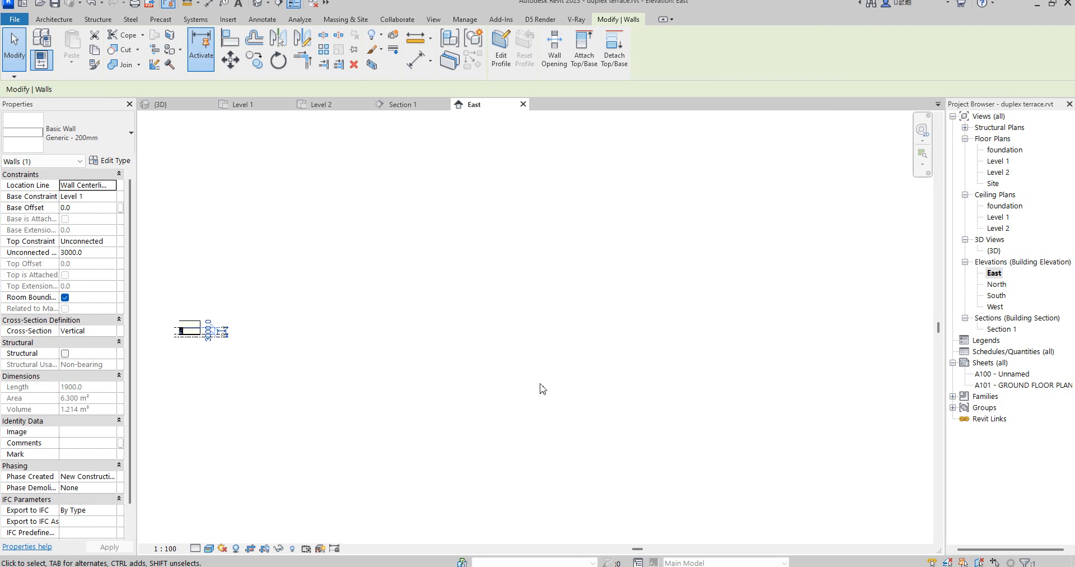
right_click(500, 369)
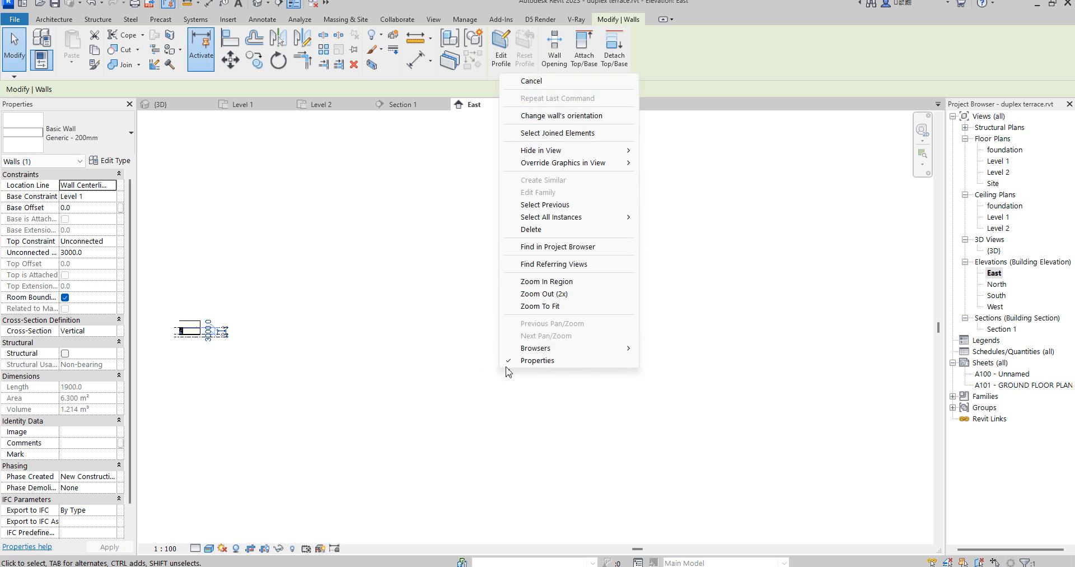
left_click(547, 306)
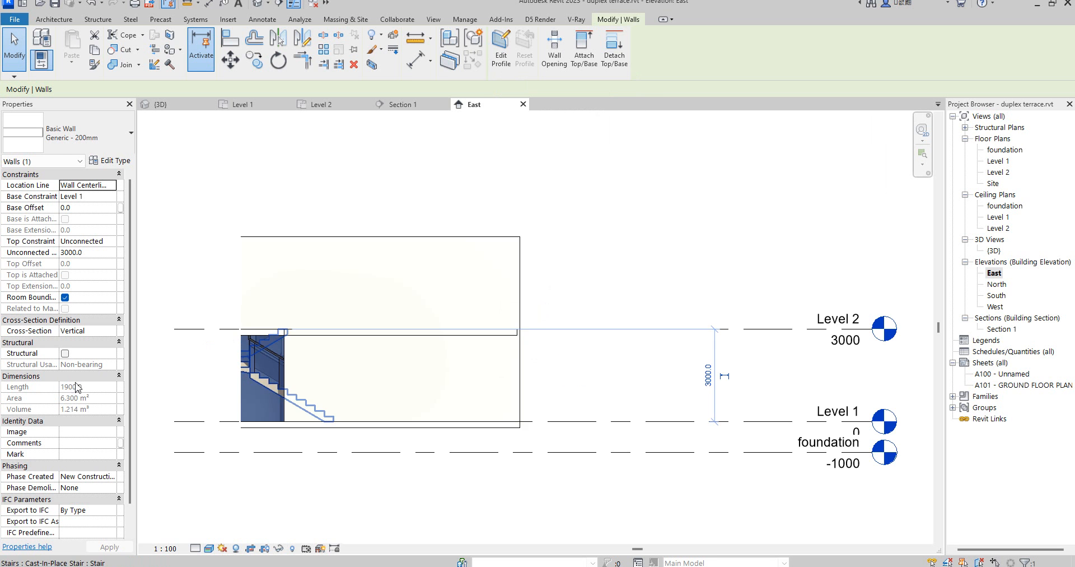
scroll(365, 401, "up", 6)
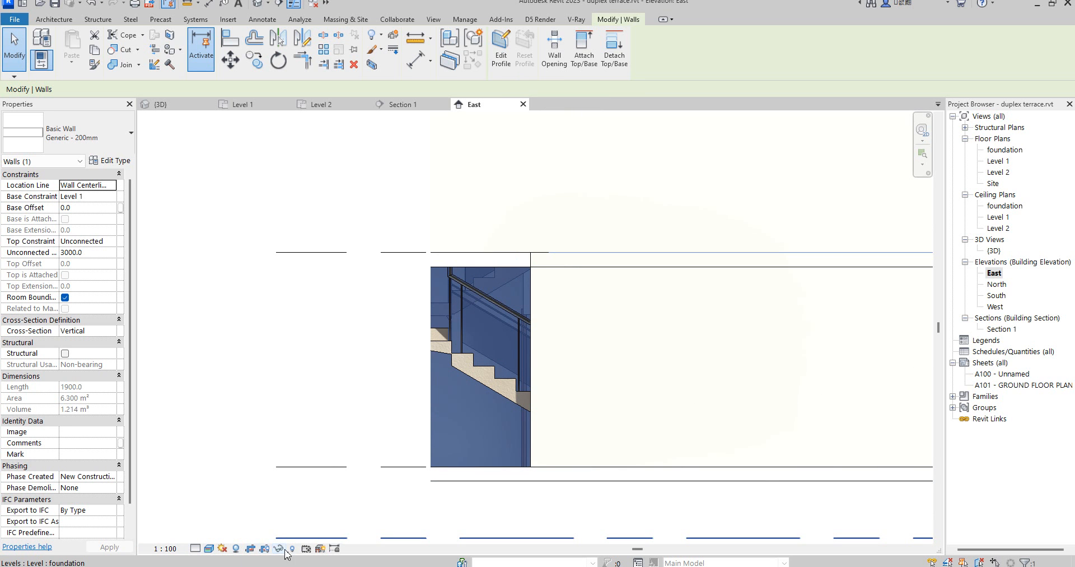
Extend the East elevation's crop region outward past the stair end so the whole building end is shown.
left_click(367, 403)
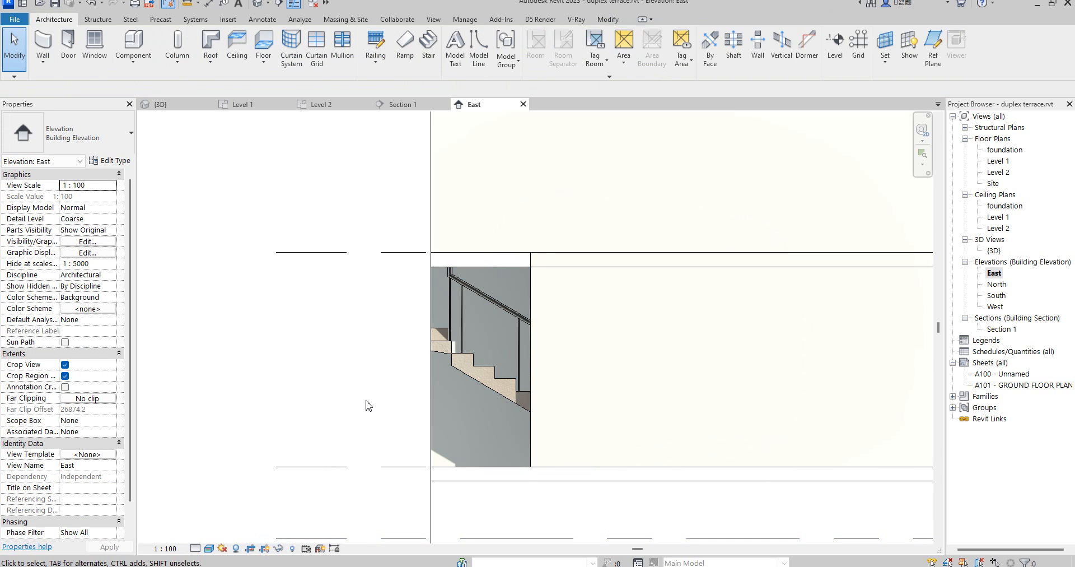
left_click(432, 386)
scroll(431, 383, "down", 2)
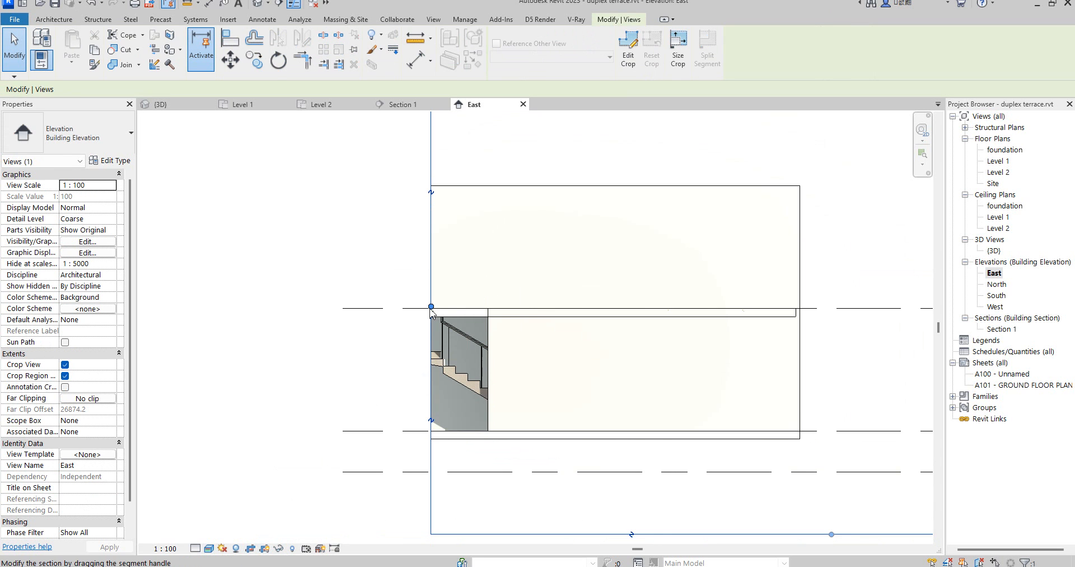
left_click_drag(310, 312, 309, 307)
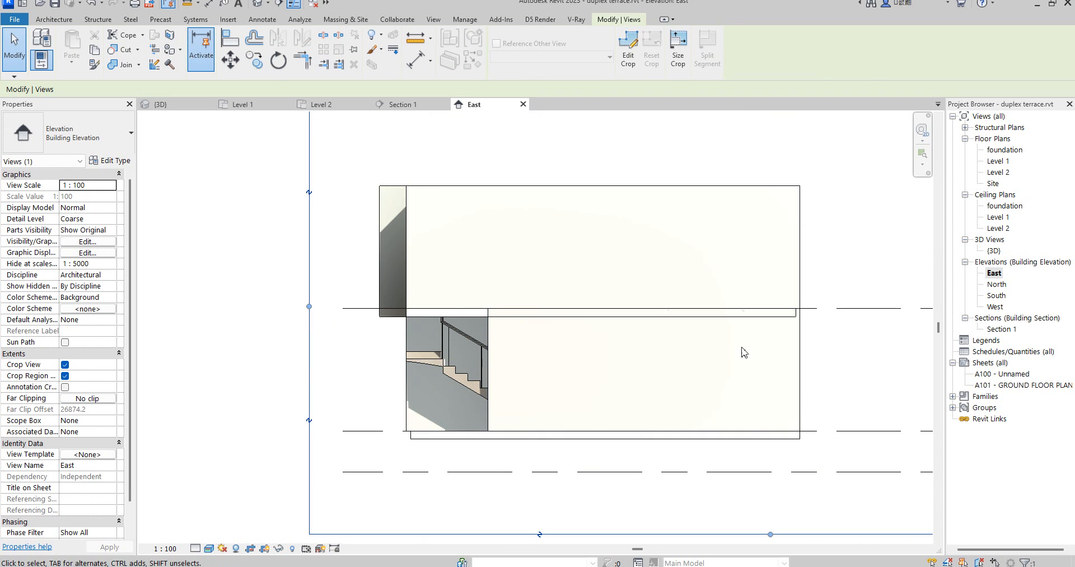
Open the profile of the 200 mm wall under the stair for editing and start the Line tool along the stair underside.
scroll(569, 376, "up", 4)
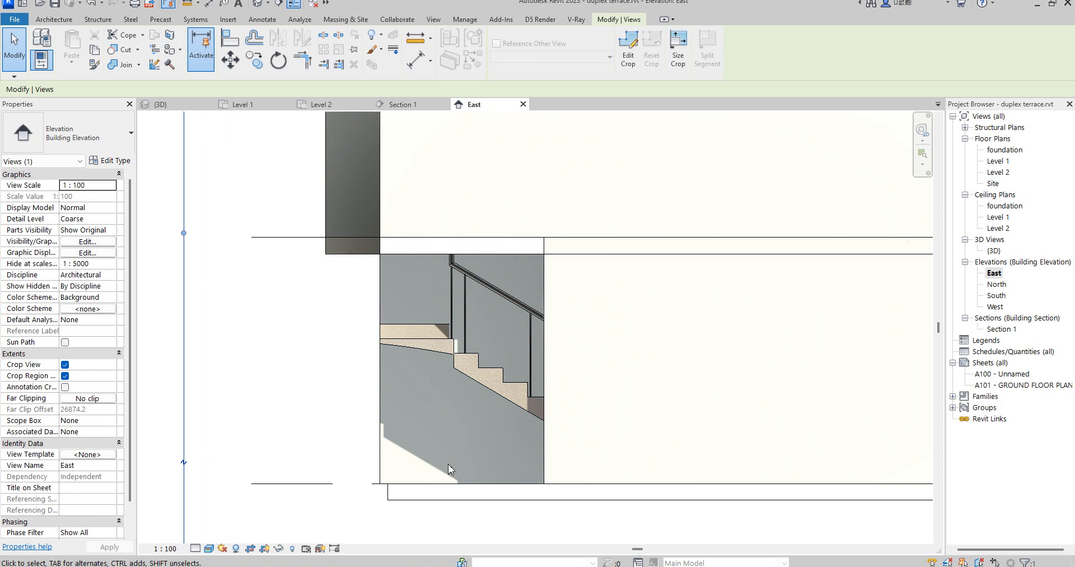
left_click(500, 436)
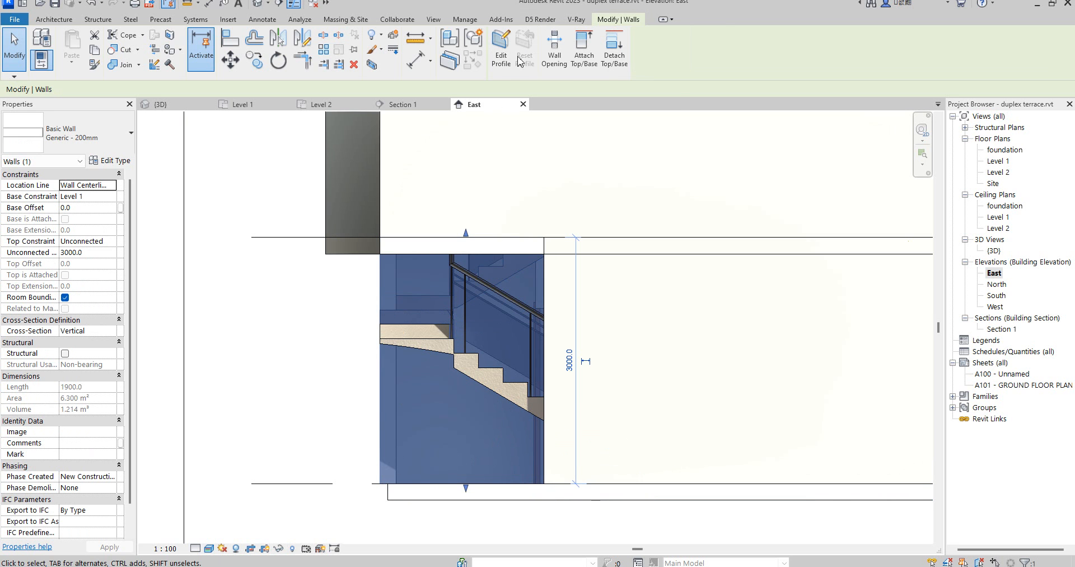
left_click(501, 50)
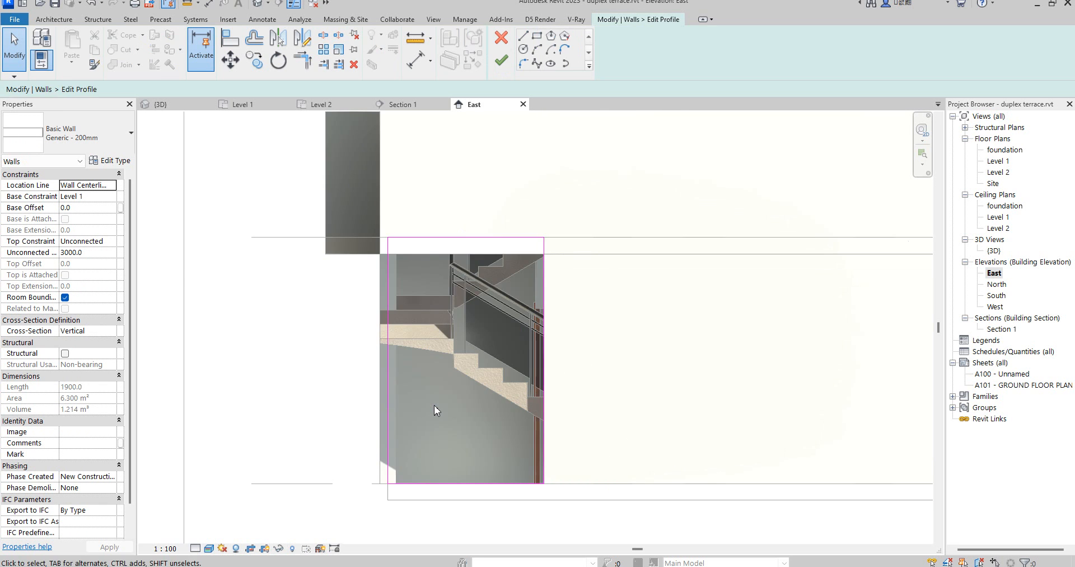
left_click(525, 38)
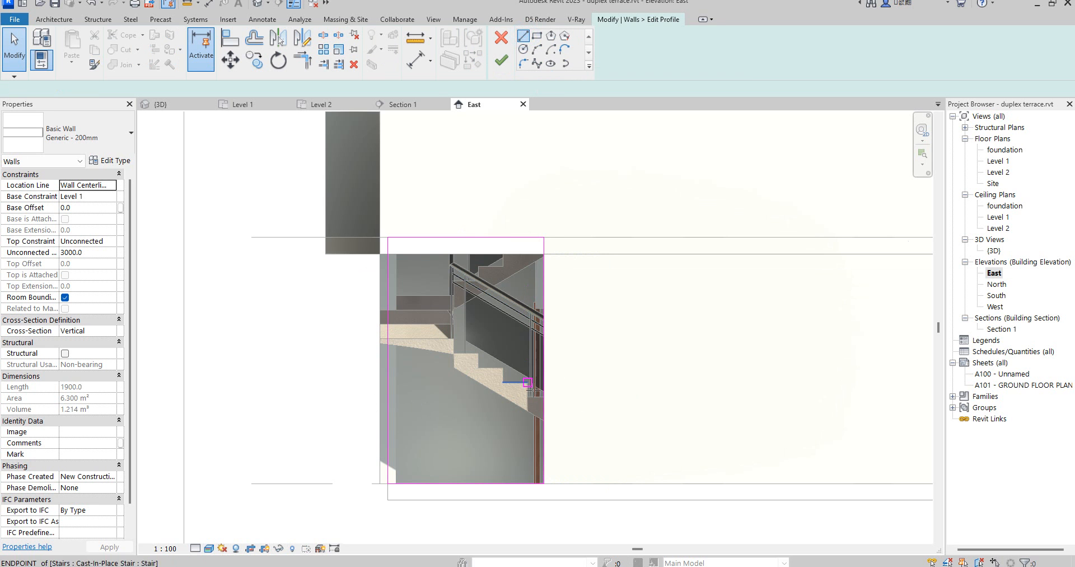
scroll(544, 421, "up", 1)
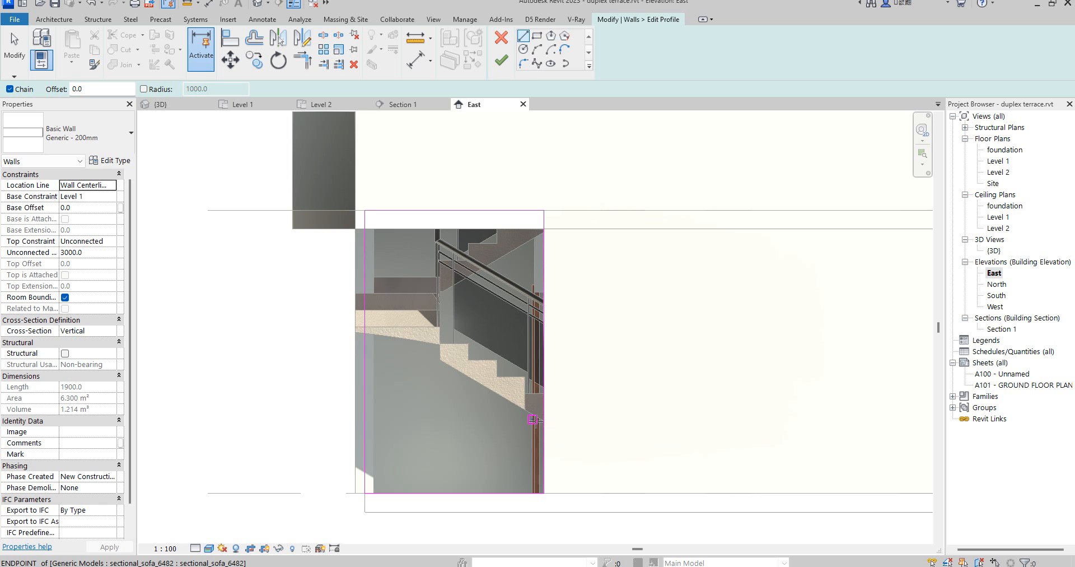
left_click(533, 419)
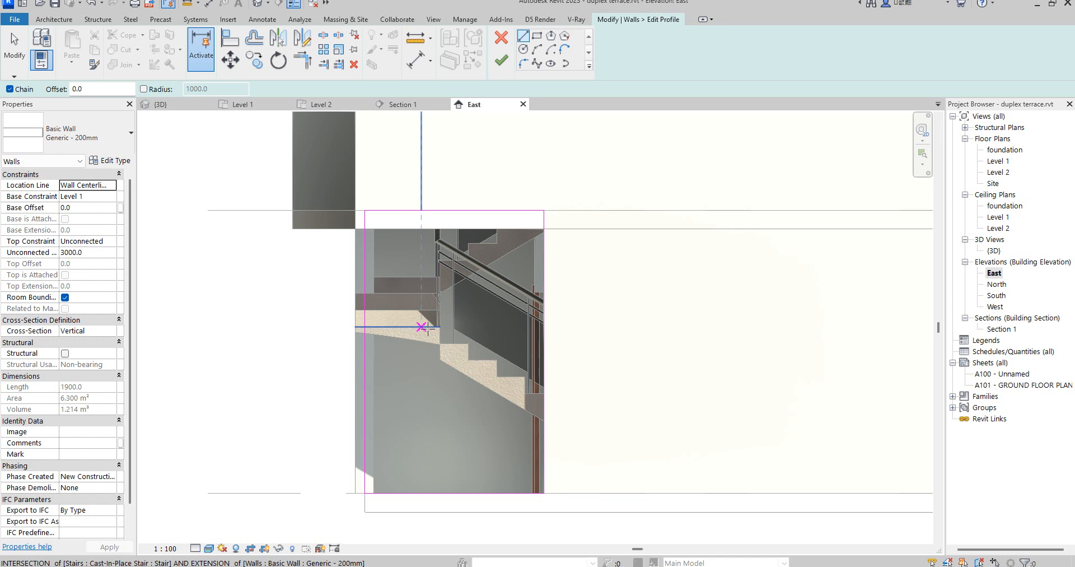
scroll(429, 335, "down", 3)
scroll(429, 335, "up", 2)
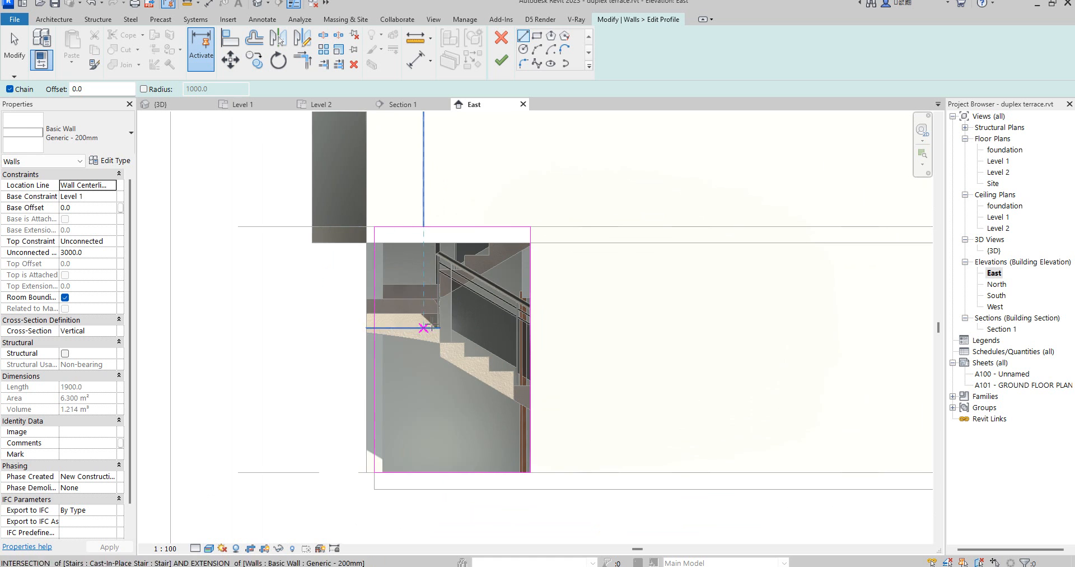
Examine the wall's profile sketch against the stair in the 3D view.
double_click(993, 250)
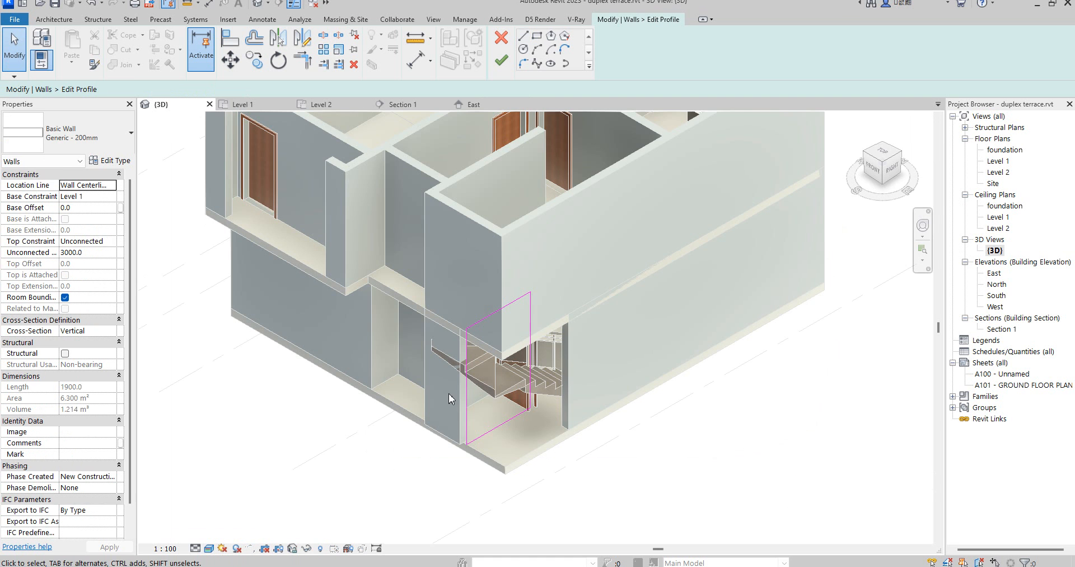
scroll(515, 361, "up", 3)
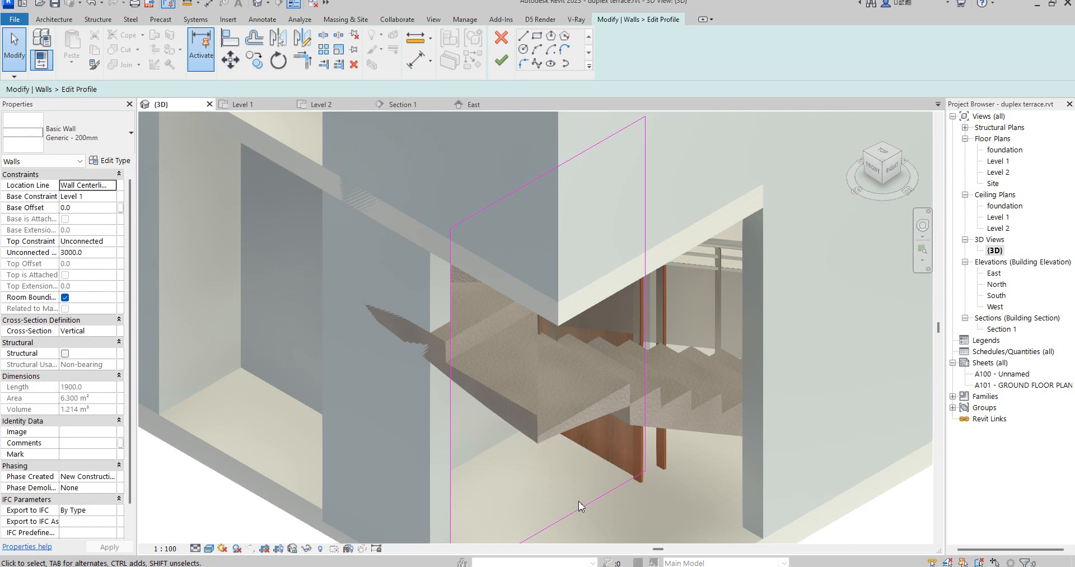
scroll(579, 501, "down", 5)
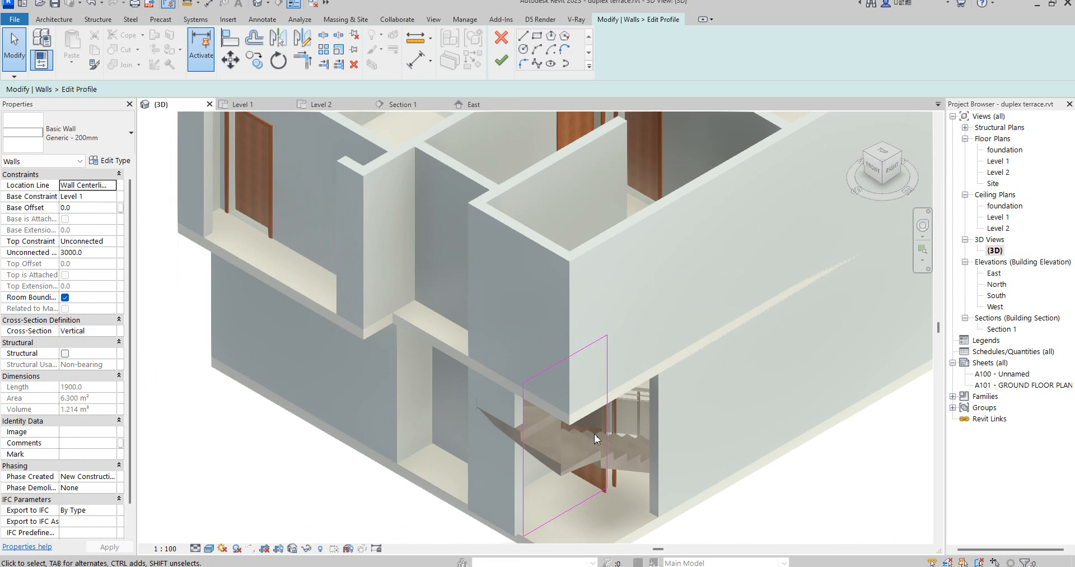
Sketch a vertical profile line about 1235 mm long in the East elevation from the landing's edge up to the wall's top edge.
scroll(593, 433, "up", 2)
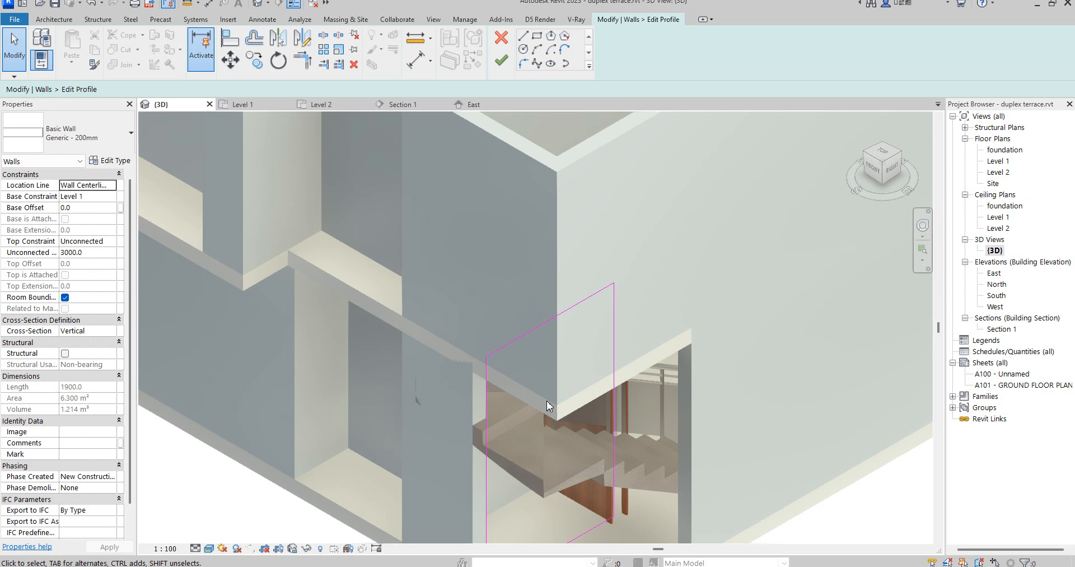
double_click(994, 273)
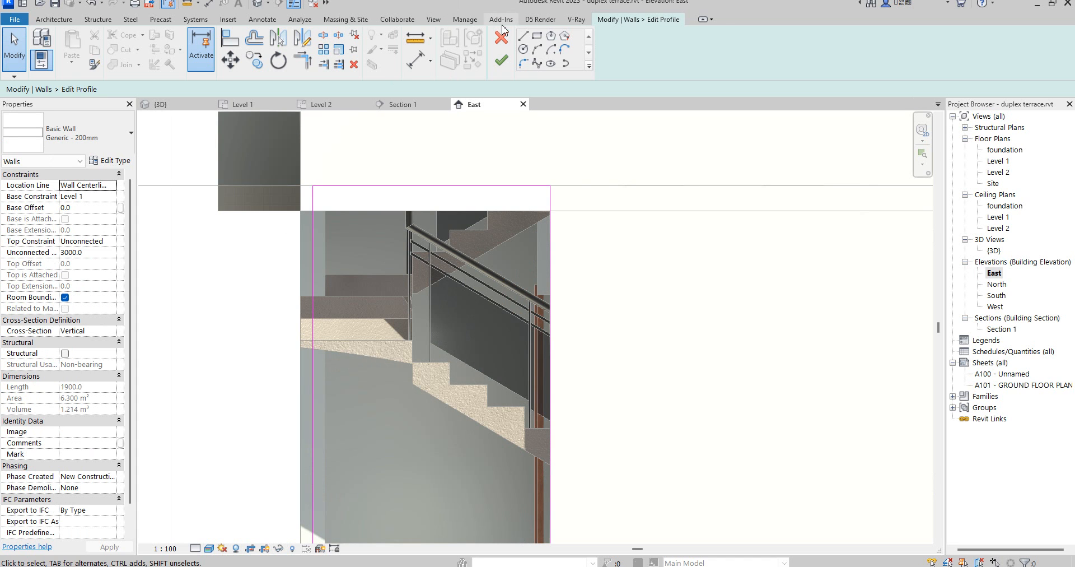
left_click(523, 37)
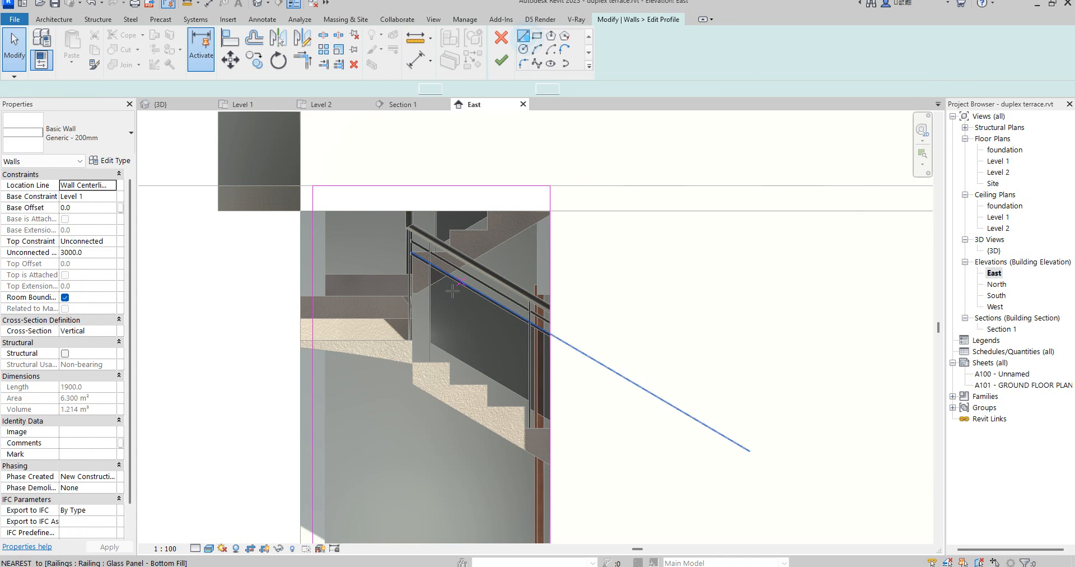
left_click(411, 340)
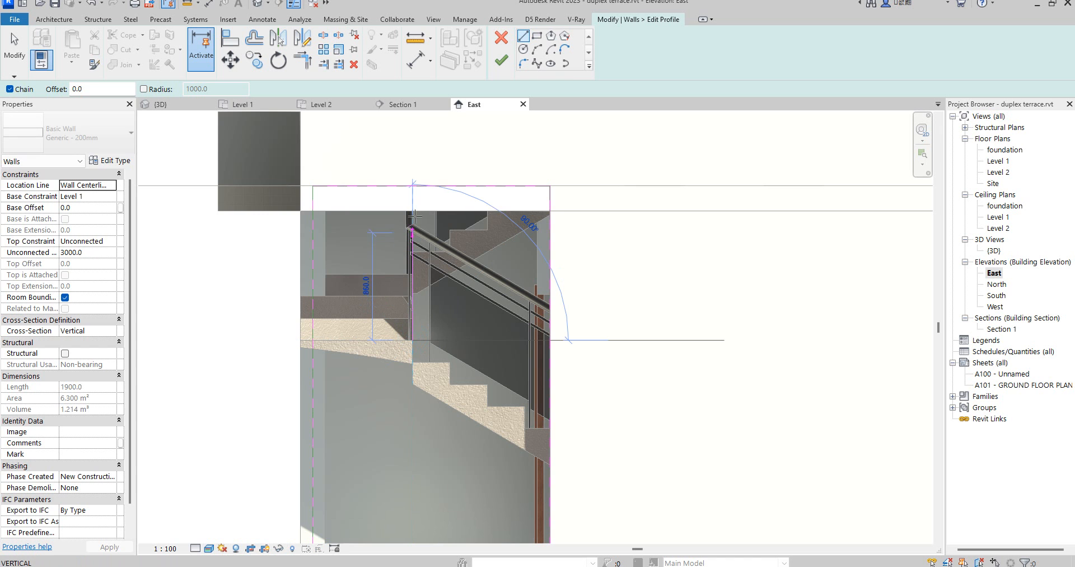
left_click(412, 185)
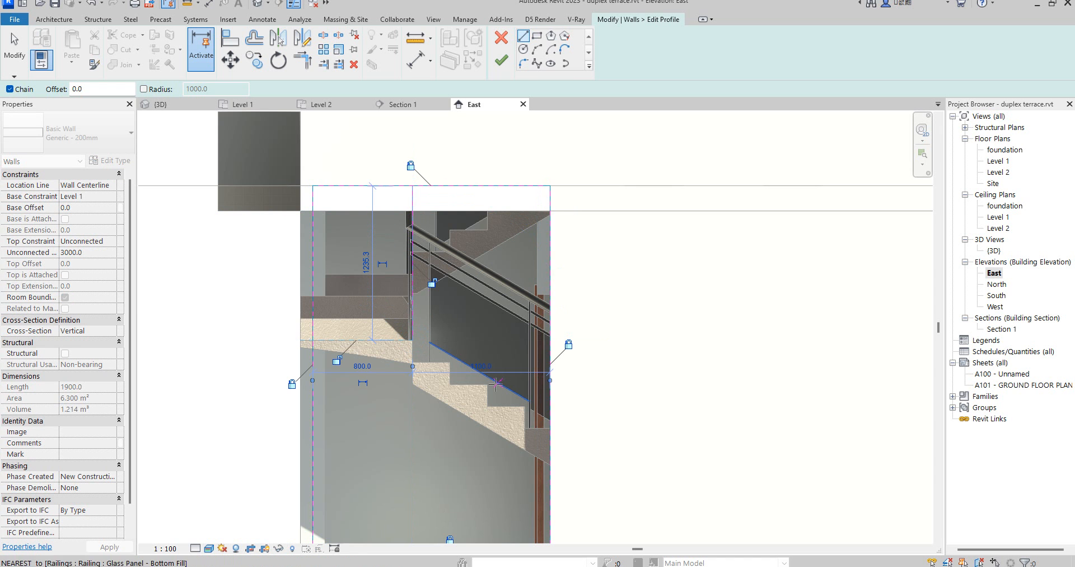
key("Escape")
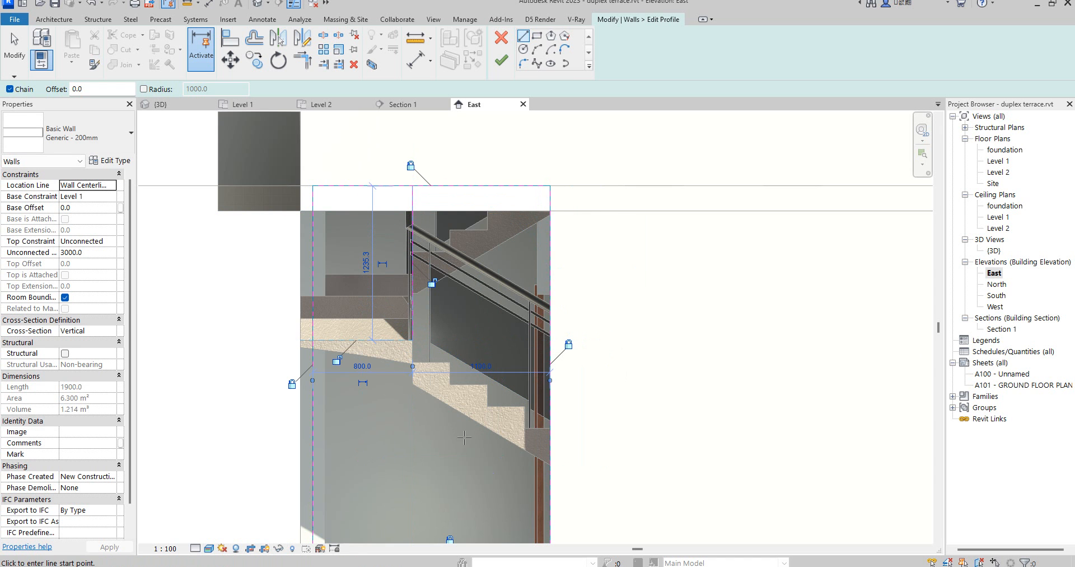
Sketch a profile line about 1276 mm long along the lower flight's sloping underside, from the wall's end edge to the flight's upper corner.
scroll(392, 381, "down", 1)
scroll(359, 388, "up", 2)
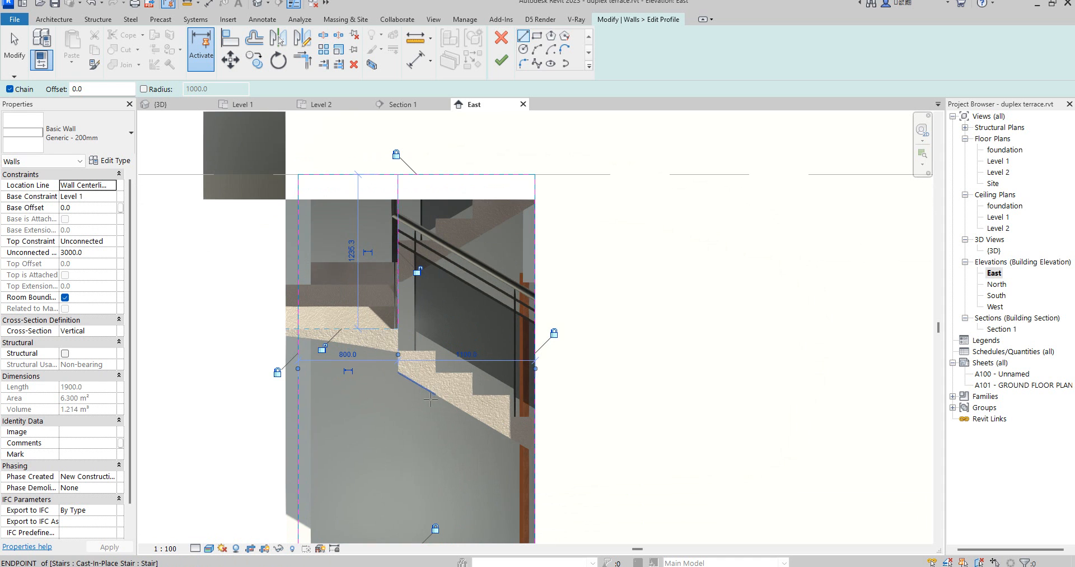
left_click(411, 380)
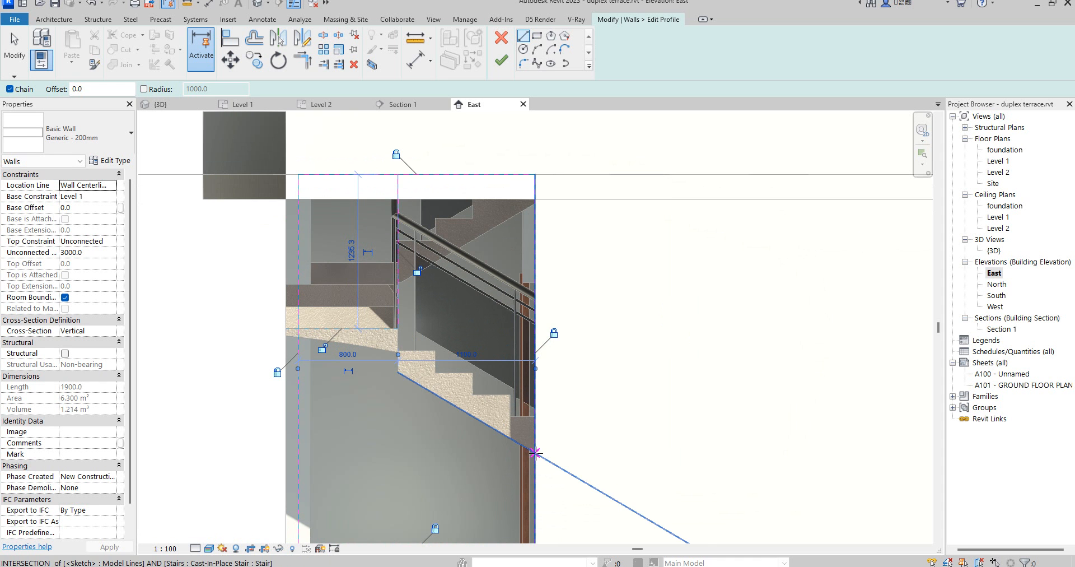
left_click(534, 452)
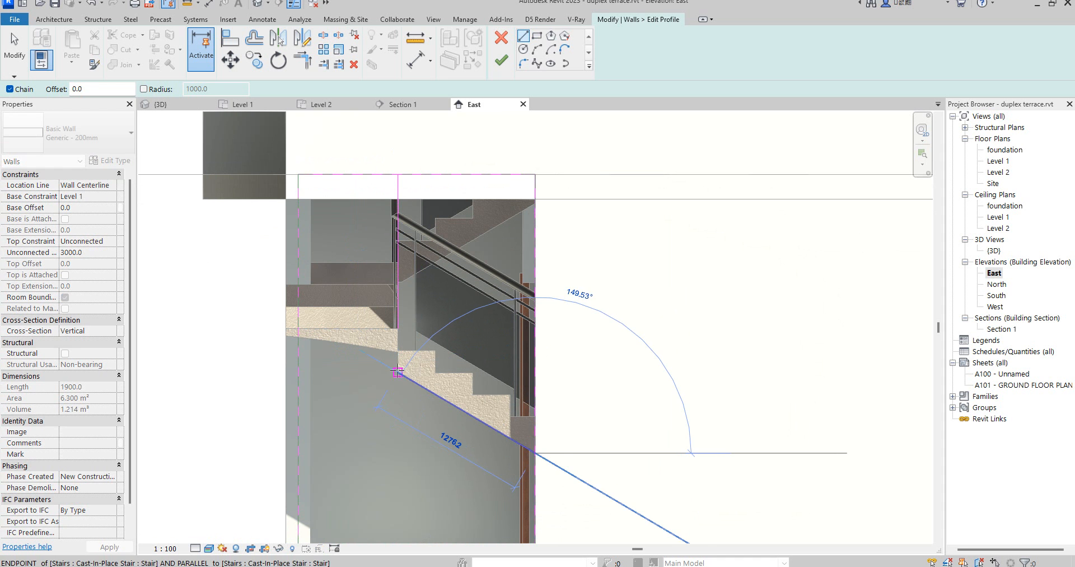
scroll(398, 371, "up", 2)
left_click(398, 373)
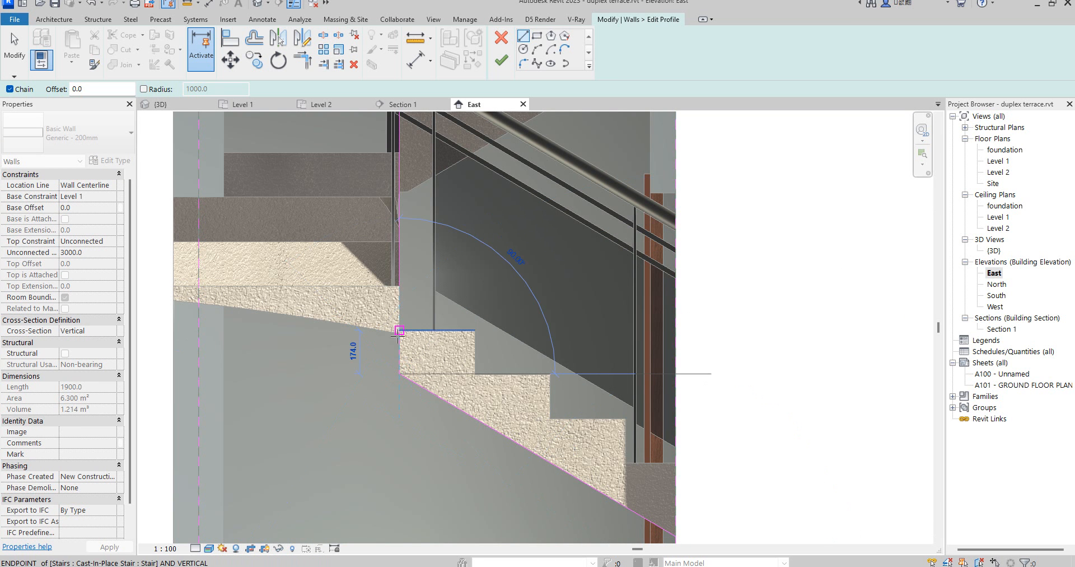
Continue the profile vertically to the landing's underside and along that slope to the wall's opposite edge.
scroll(384, 338, "down", 5)
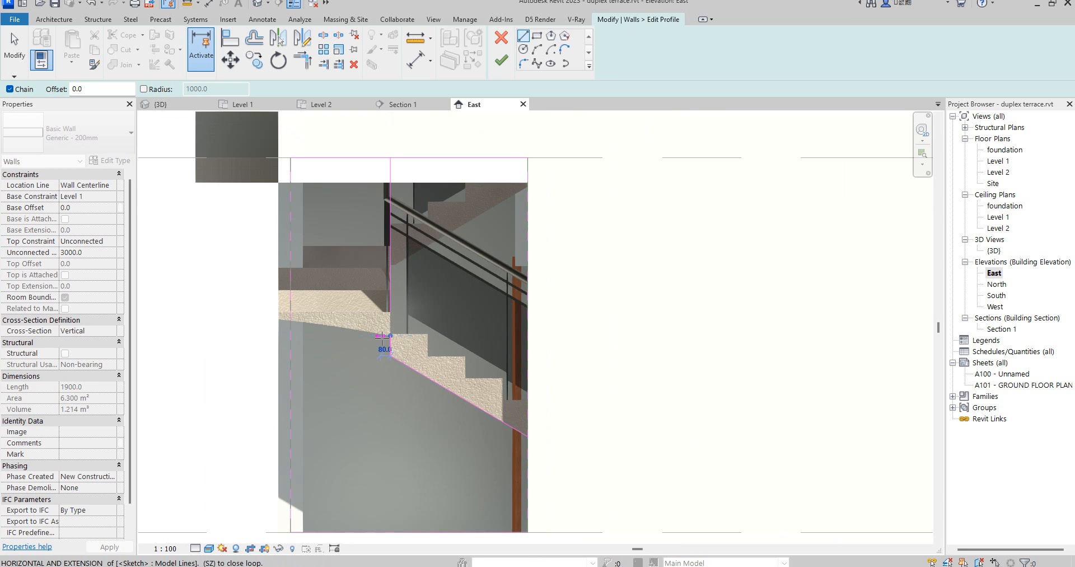
scroll(340, 327, "up", 2)
left_click(307, 324)
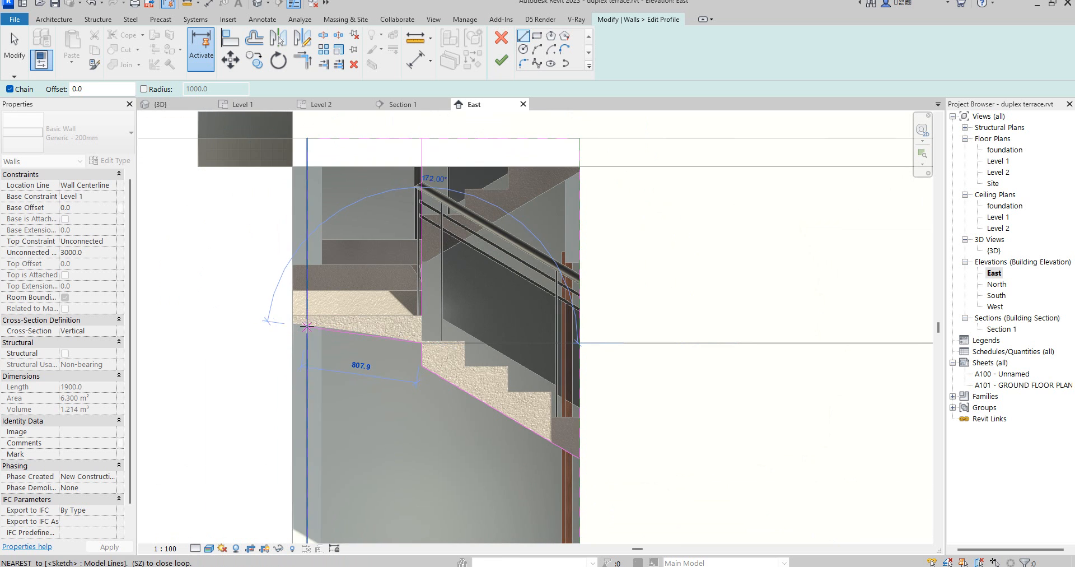
left_click(421, 341)
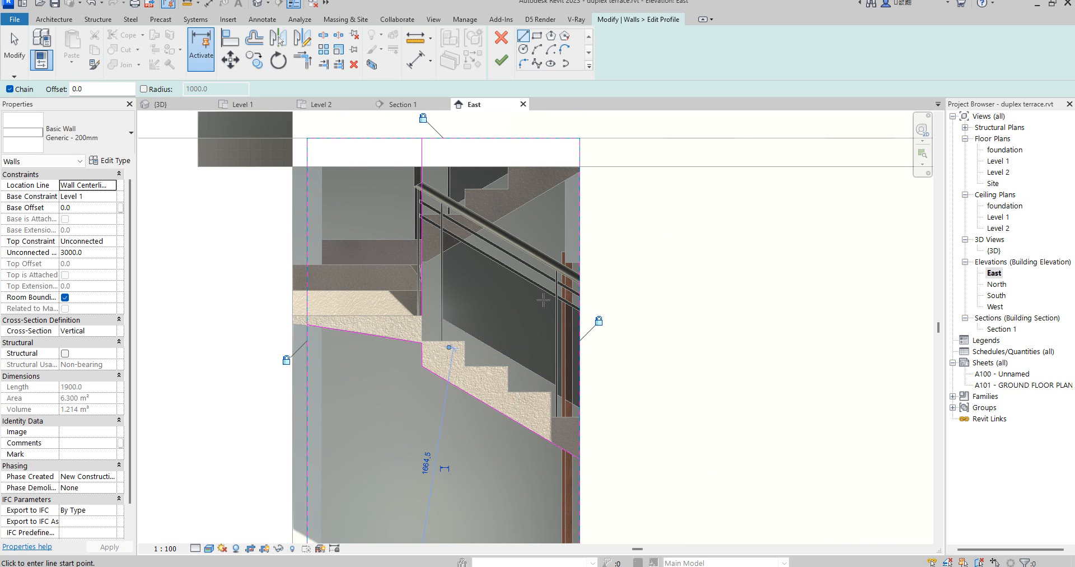
Trace the two upper steps of the lower flight with profile lines along their treads and risers.
left_click(809, 428)
scroll(439, 332, "up", 3)
scroll(413, 309, "up", 1)
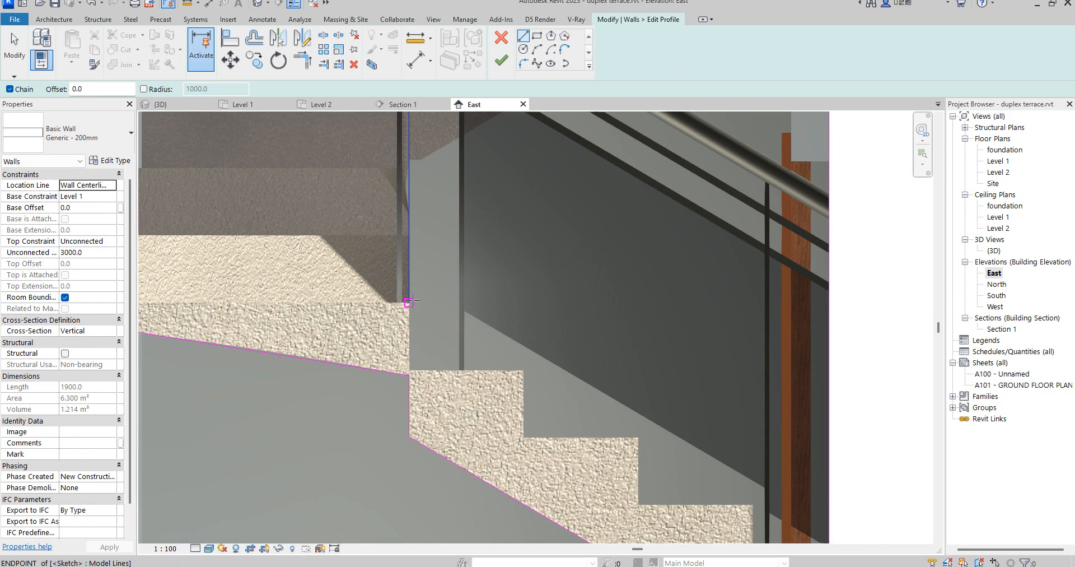
left_click(409, 304)
scroll(412, 358, "up", 2)
left_click(407, 379)
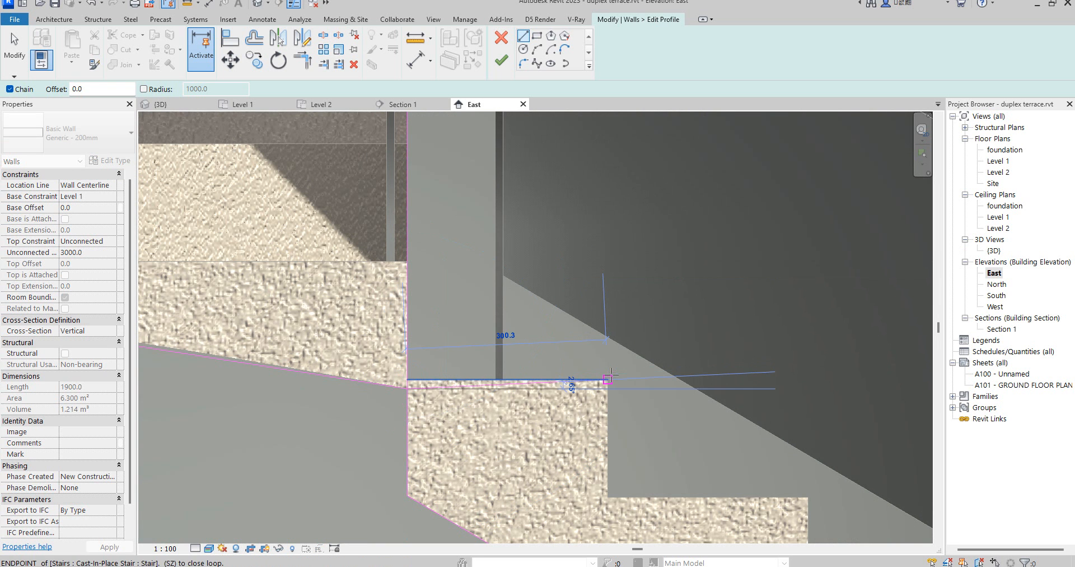
left_click(609, 376)
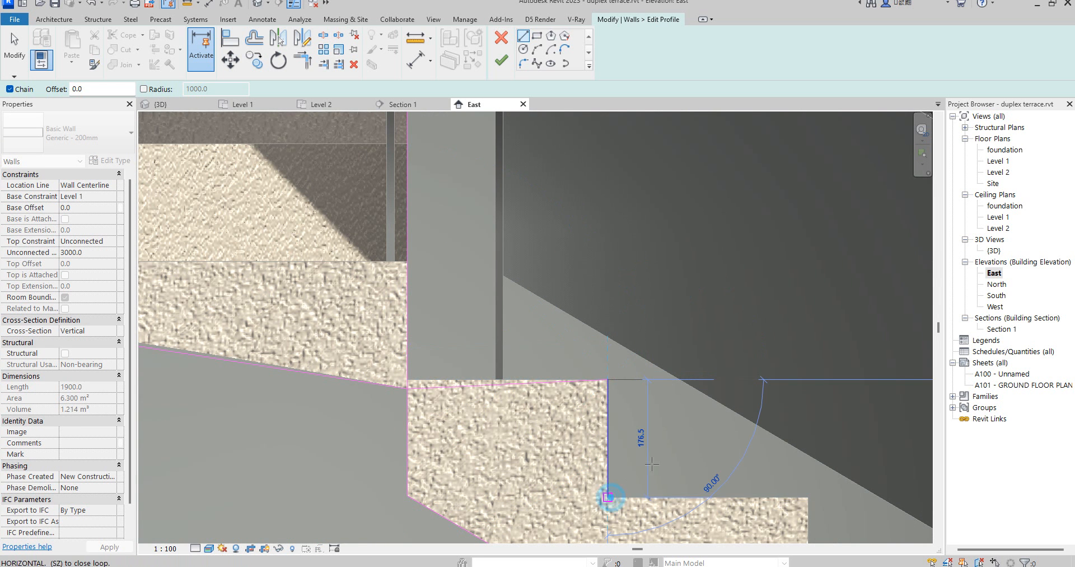
left_click(632, 479)
scroll(627, 448, "down", 3)
left_click(729, 471)
left_click(730, 526)
Continue the stepped profile along the next tread and riser, then horizontally to the wall's end edge.
scroll(569, 343, "down", 4)
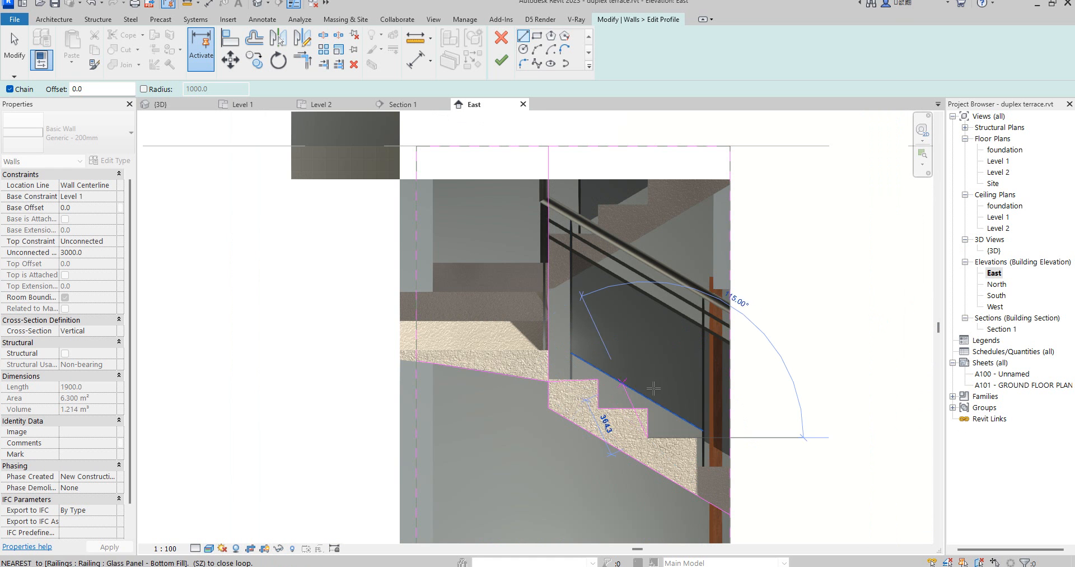
scroll(688, 449, "up", 2)
scroll(693, 443, "up", 2)
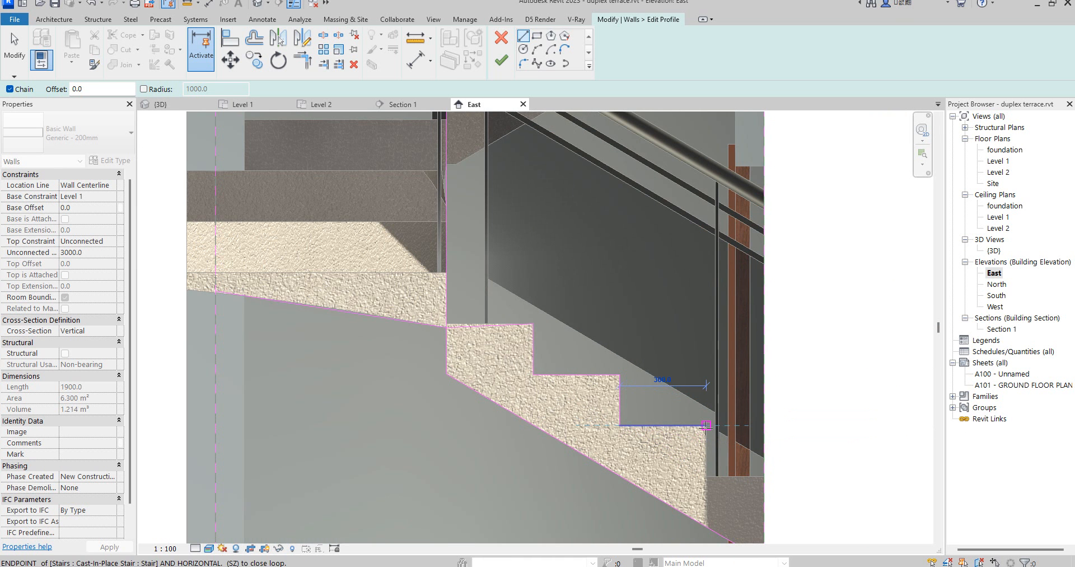
left_click(705, 426)
left_click(763, 476)
left_click(763, 476)
scroll(549, 345, "down", 5)
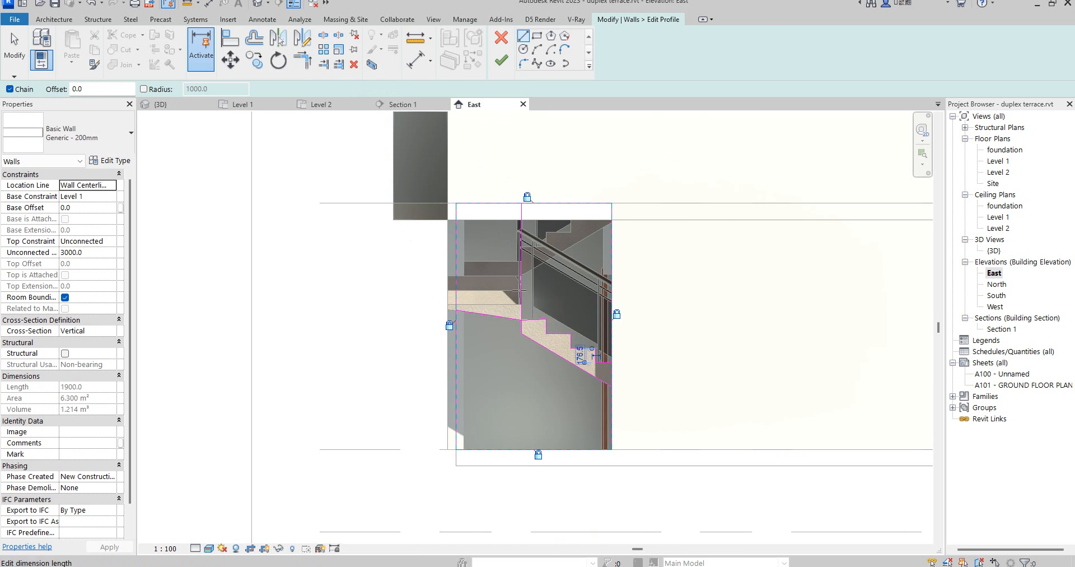
Trim the profile's top edge to the vertical line at the landing, keeping the part above the lower flight.
left_click(302, 59)
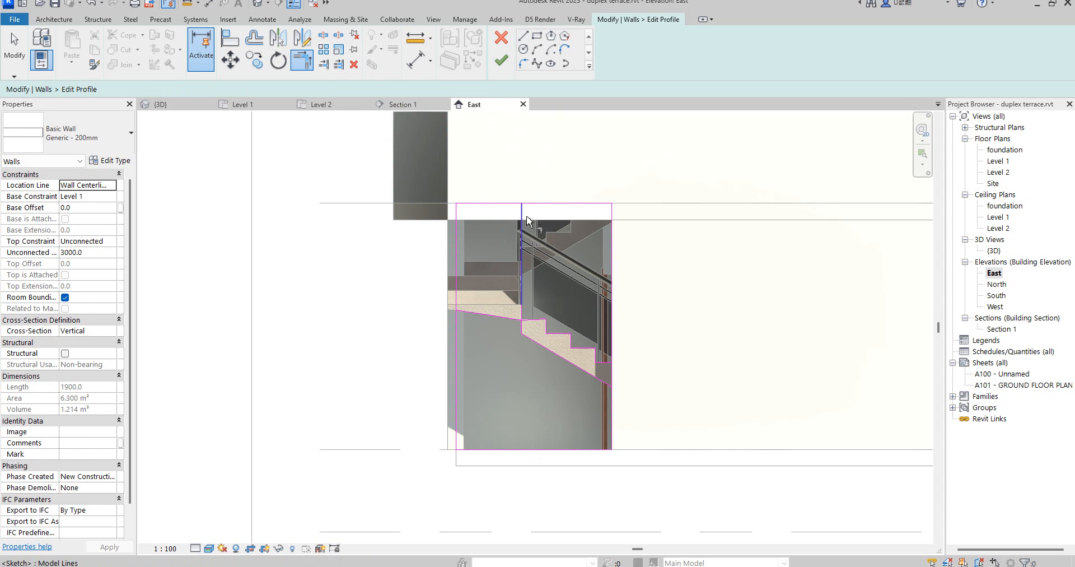
left_click(542, 206)
scroll(524, 318, "up", 4)
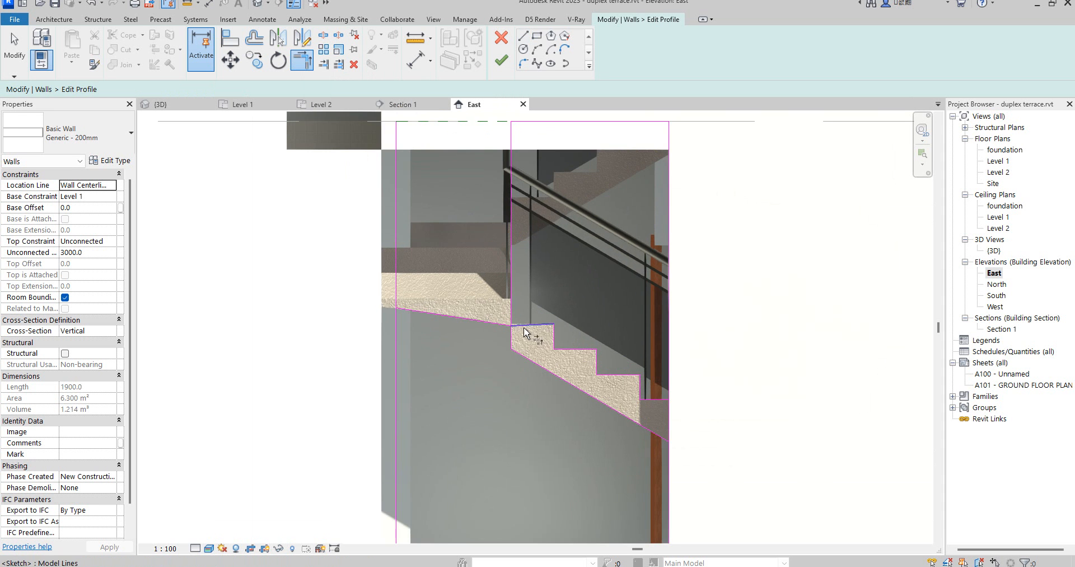
Straighten the slanted profile line on the uppermost tread by moving its end level with the tread surface.
scroll(509, 329, "up", 6)
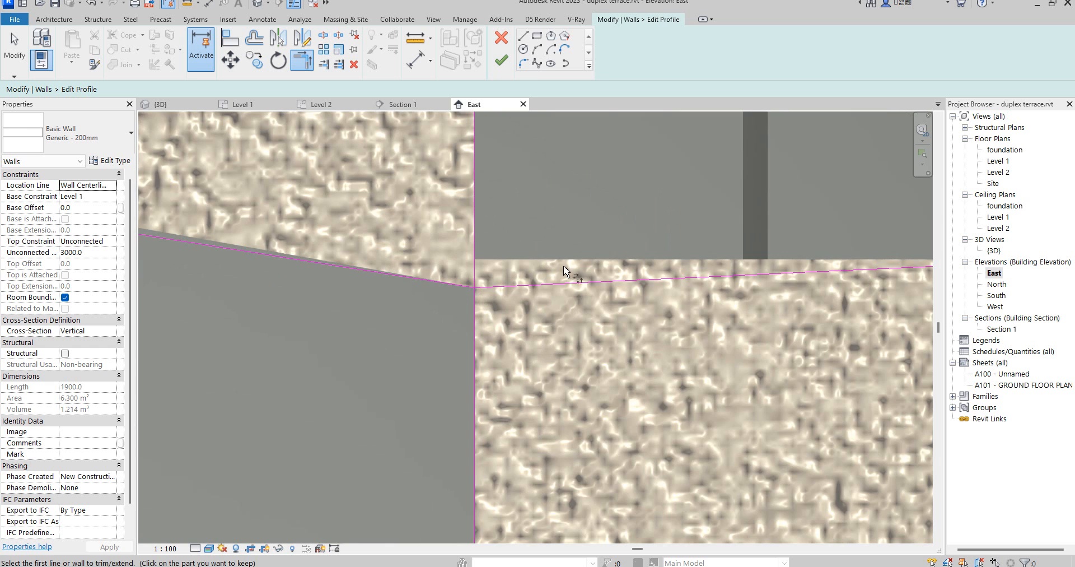
scroll(585, 313, "down", 2)
scroll(584, 313, "down", 2)
right_click(628, 241)
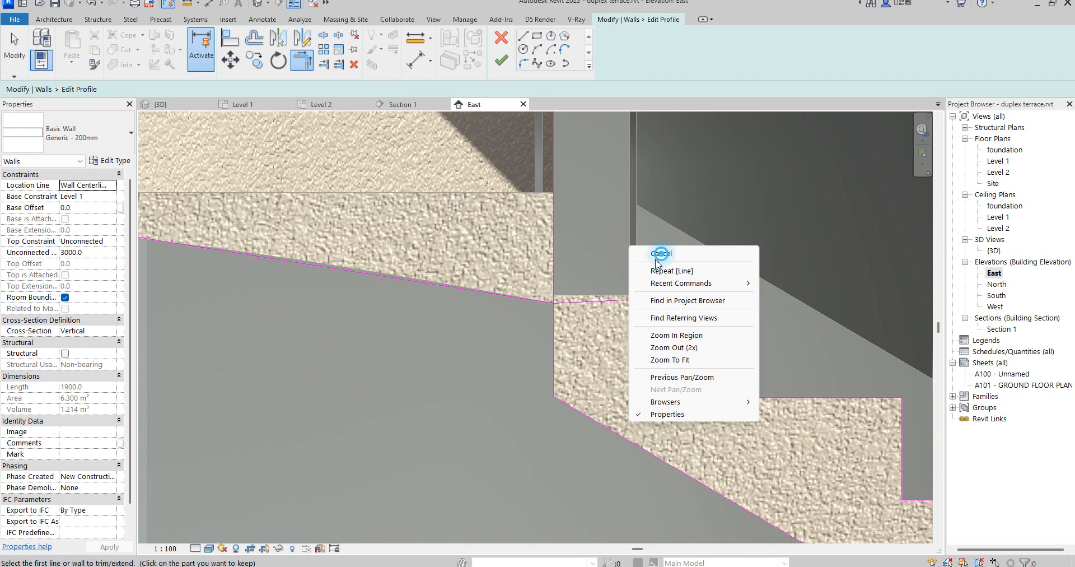
left_click(653, 248)
right_click(590, 280)
left_click(621, 298)
left_click(576, 302)
scroll(576, 302, "up", 3)
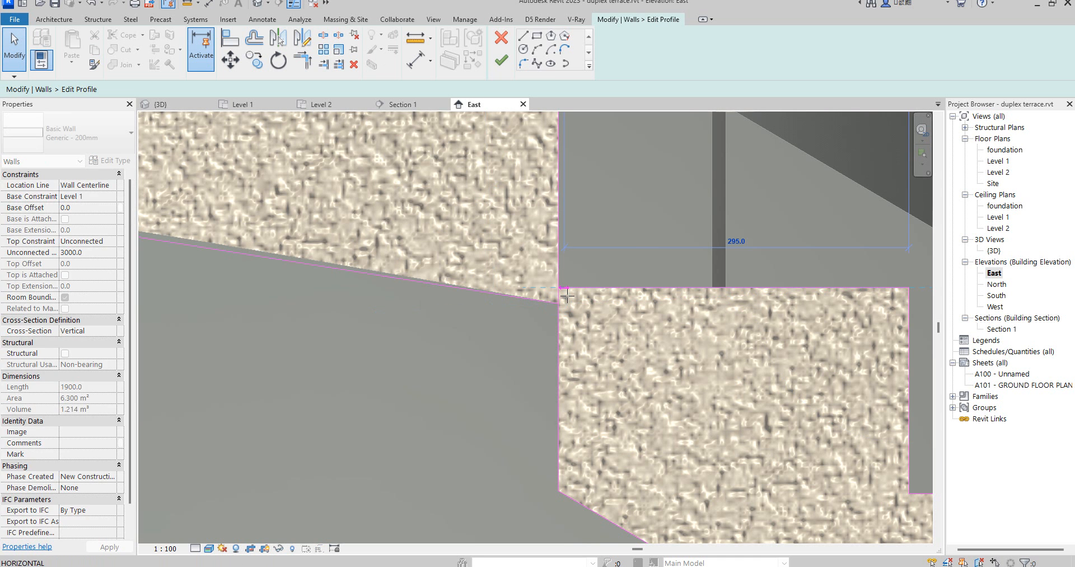
Trim the uppermost tread line to the vertical line and the landing underside line to the wall's edge, and try to finish the profile.
left_click(302, 60)
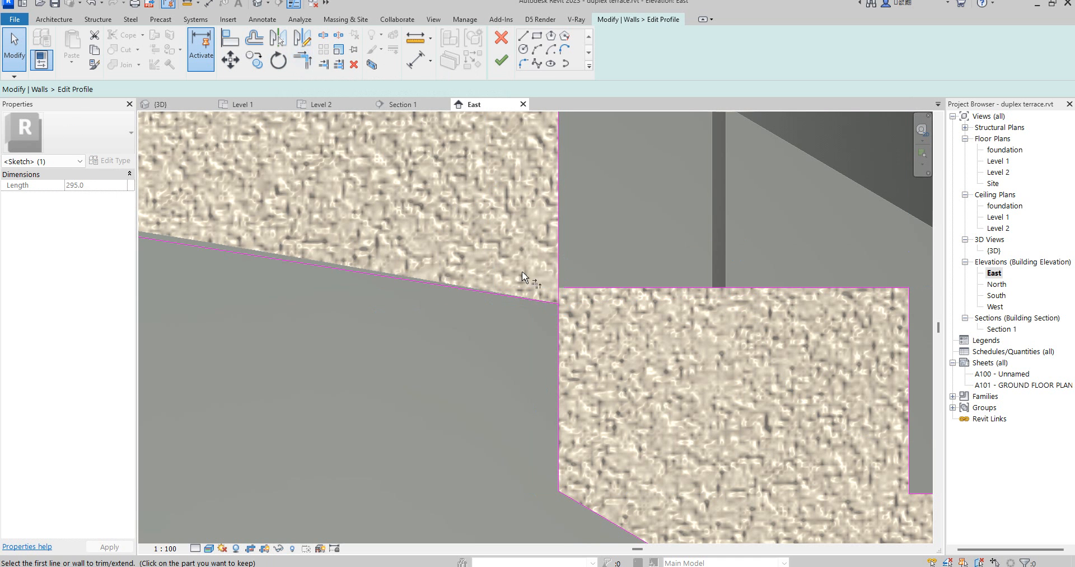
left_click(588, 290)
scroll(565, 272, "down", 5)
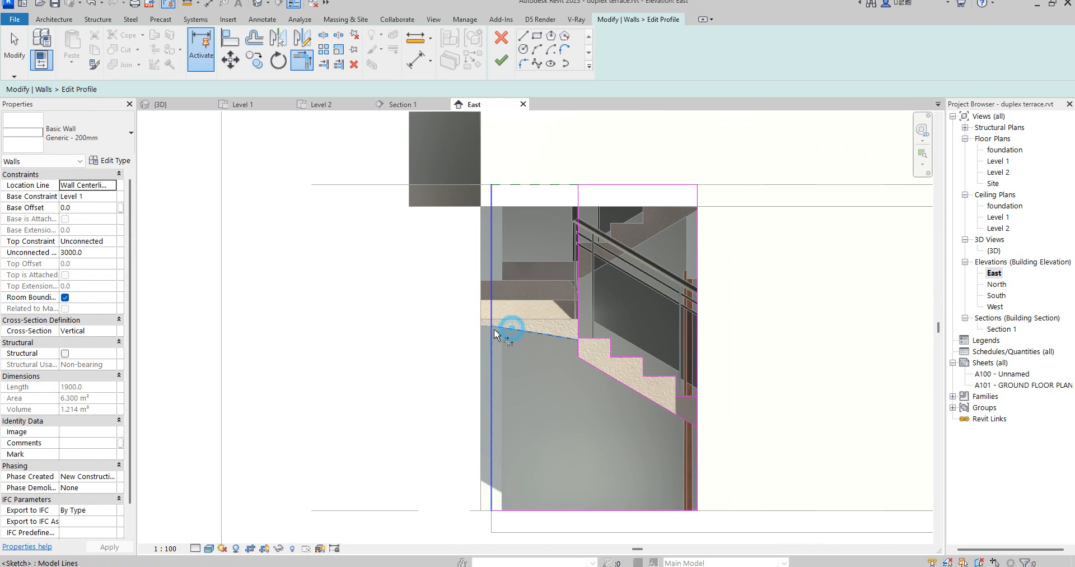
left_click(488, 339)
scroll(405, 353, "down", 2)
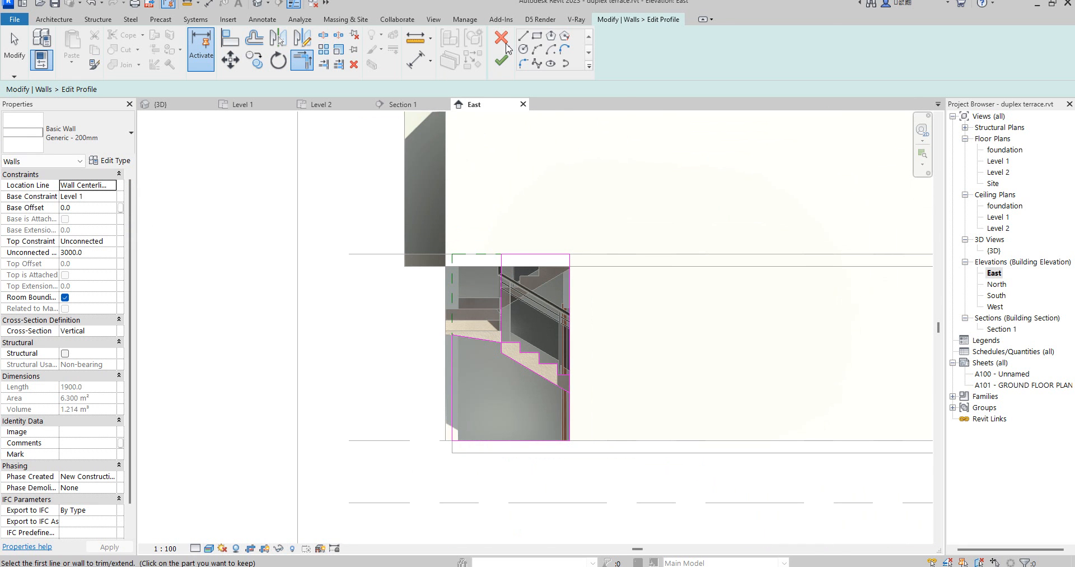
left_click(501, 60)
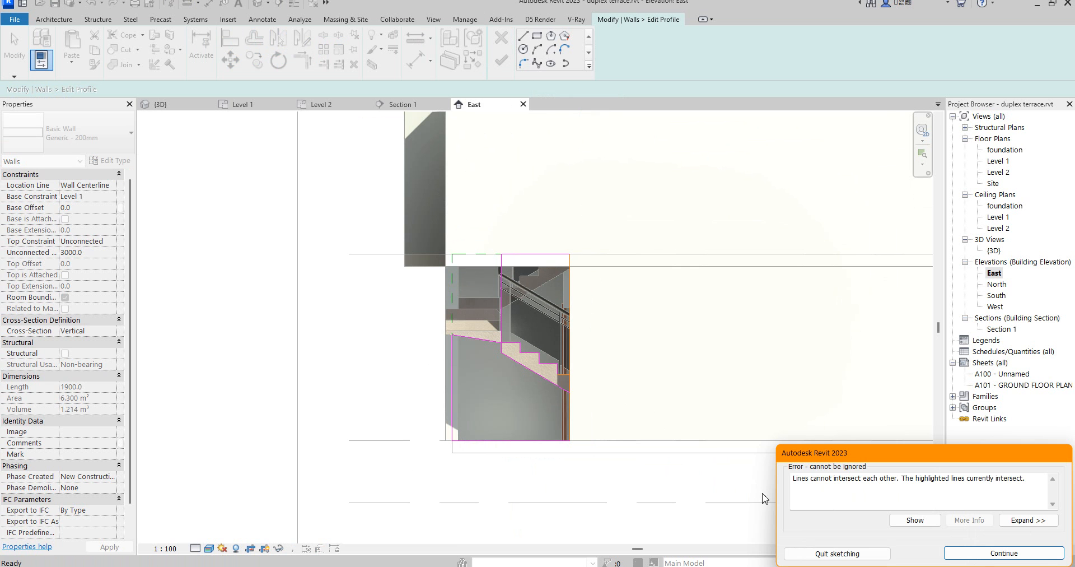
left_click(947, 551)
Split the wall's end edge between the lowest tread and the underside, trim both lines to its parts, and try to finish the profile.
scroll(683, 355, "up", 3)
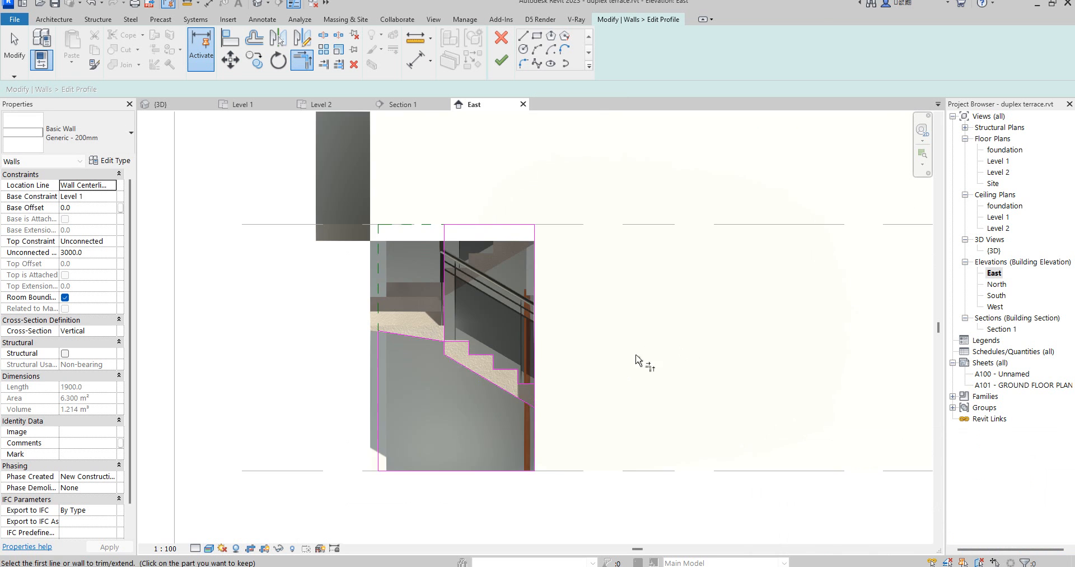
scroll(537, 374, "up", 2)
scroll(537, 373, "up", 2)
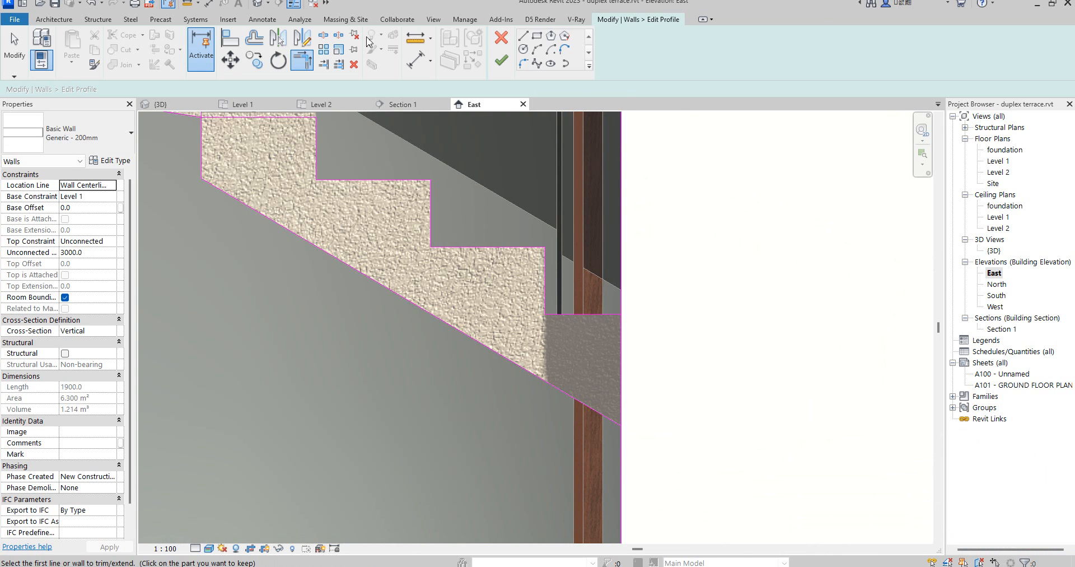
left_click(322, 36)
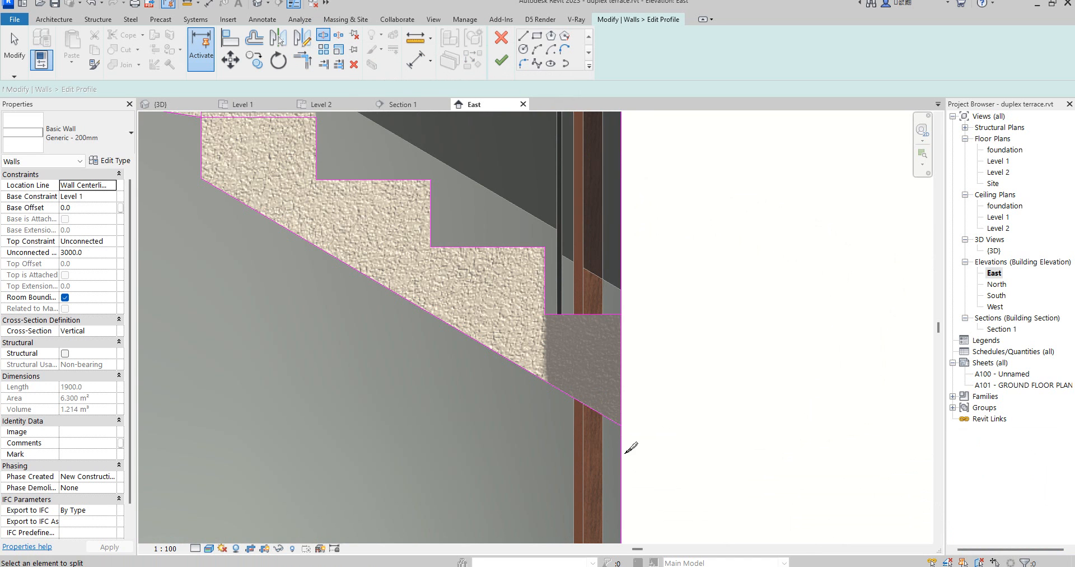
left_click(301, 59)
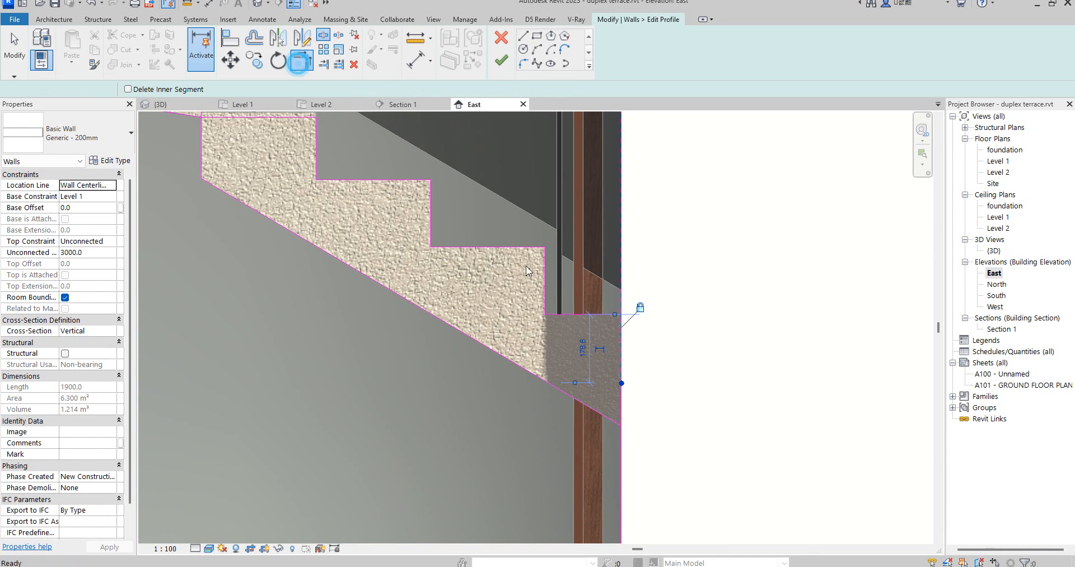
left_click(596, 315)
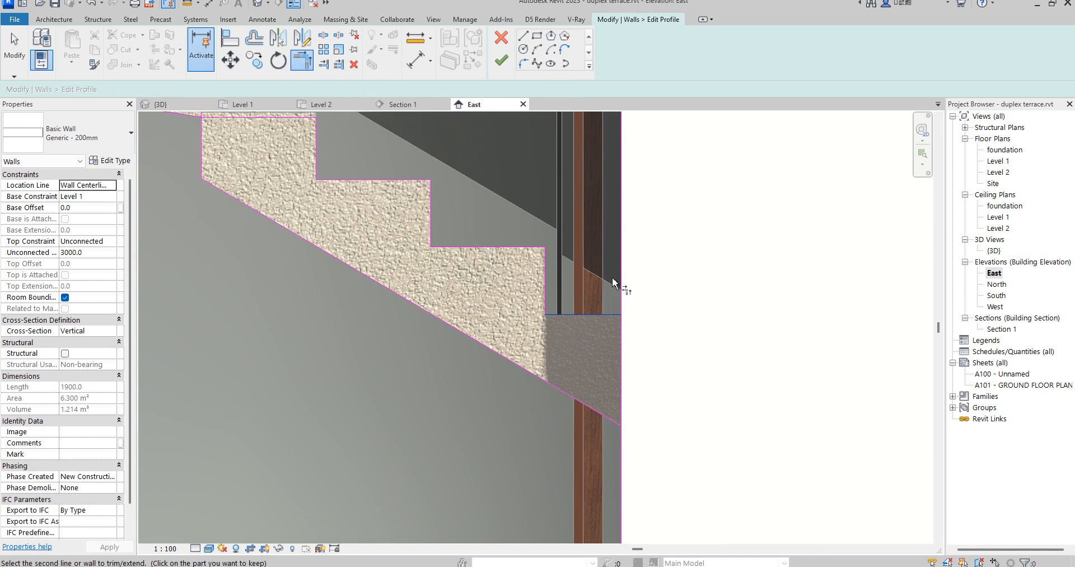
left_click(620, 277)
left_click(583, 397)
left_click(621, 457)
scroll(623, 458, "down", 2)
left_click(500, 60)
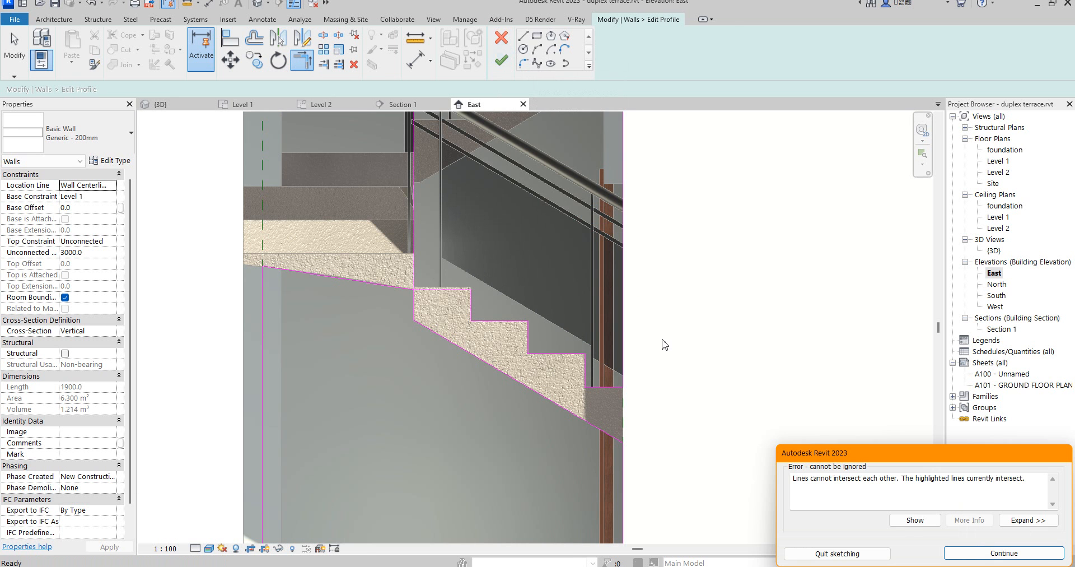
scroll(669, 384, "down", 4)
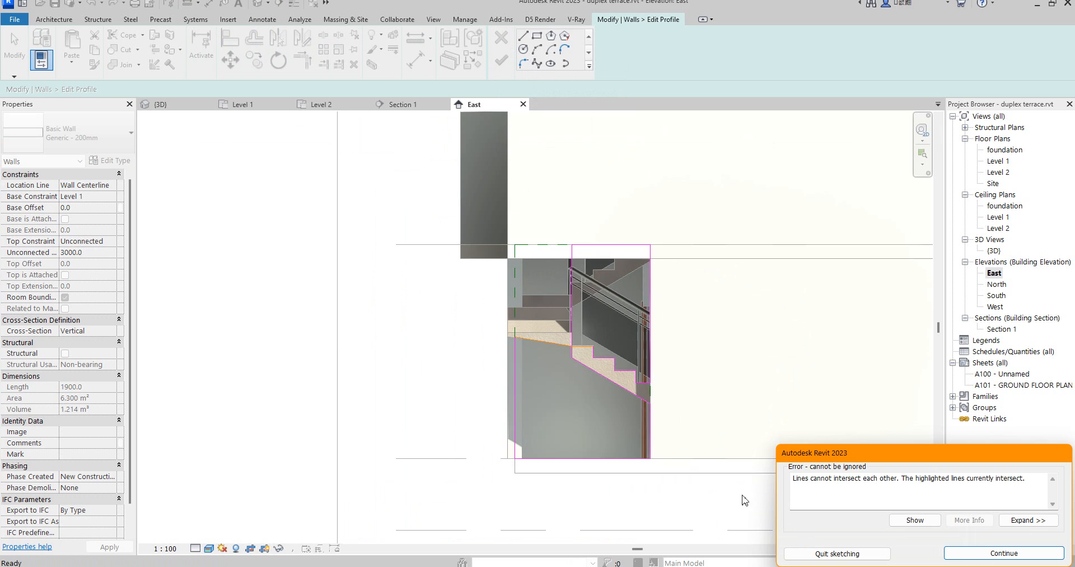
Examine the intersecting profile lines at the uppermost tread, dismiss the error and resume editing the sketch.
scroll(583, 364, "up", 10)
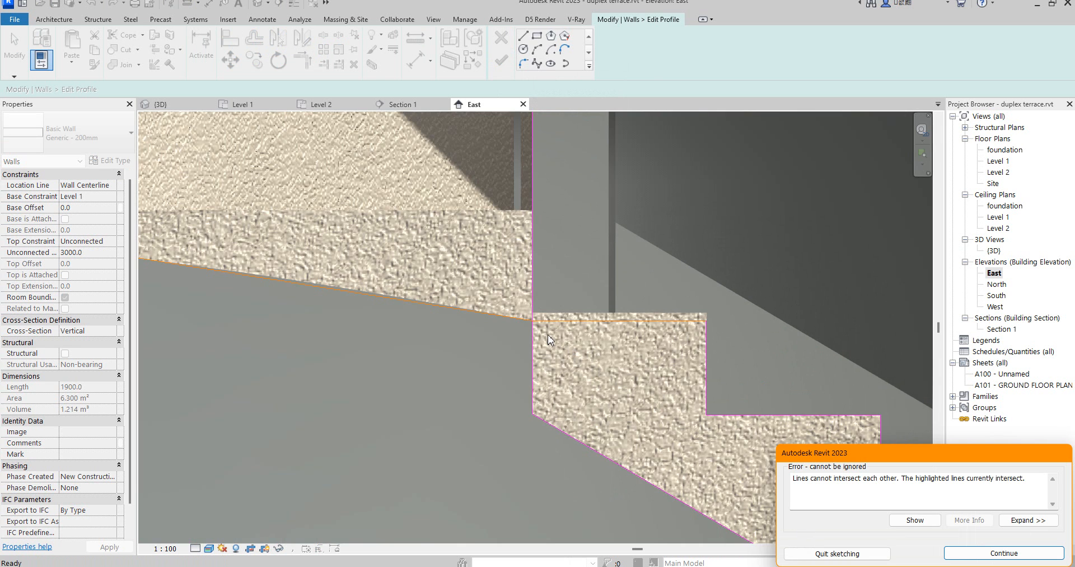
scroll(540, 301, "down", 3)
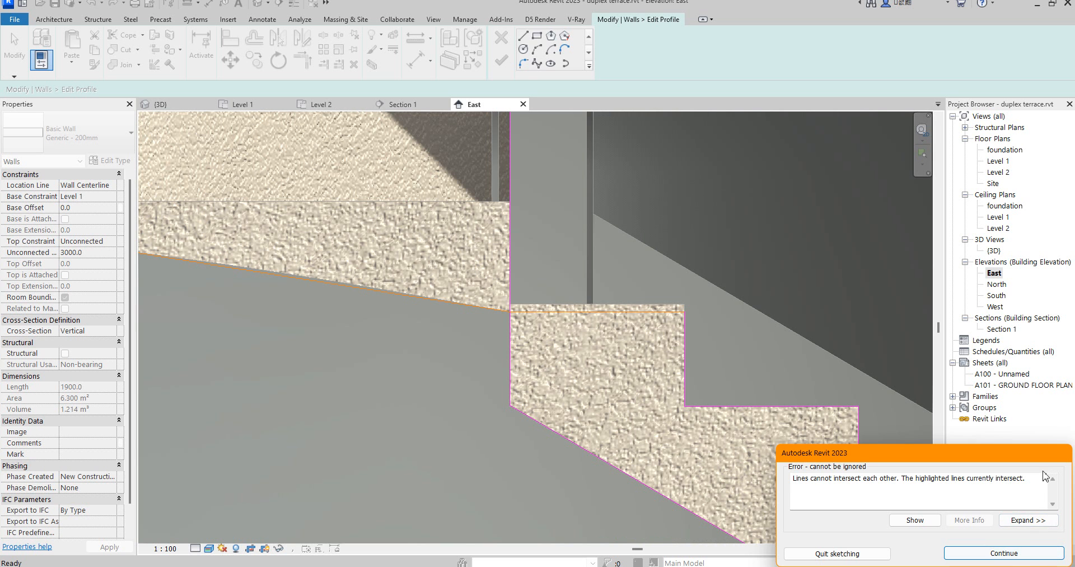
left_click(975, 553)
key("t")
key("r")
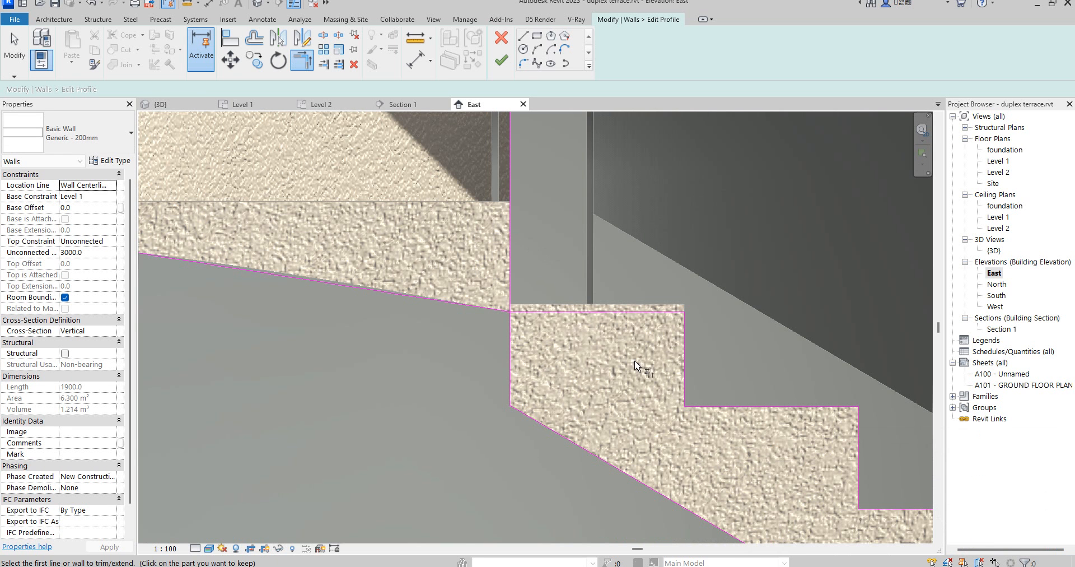
scroll(644, 258, "up", 2)
right_click(646, 247)
left_click(666, 252)
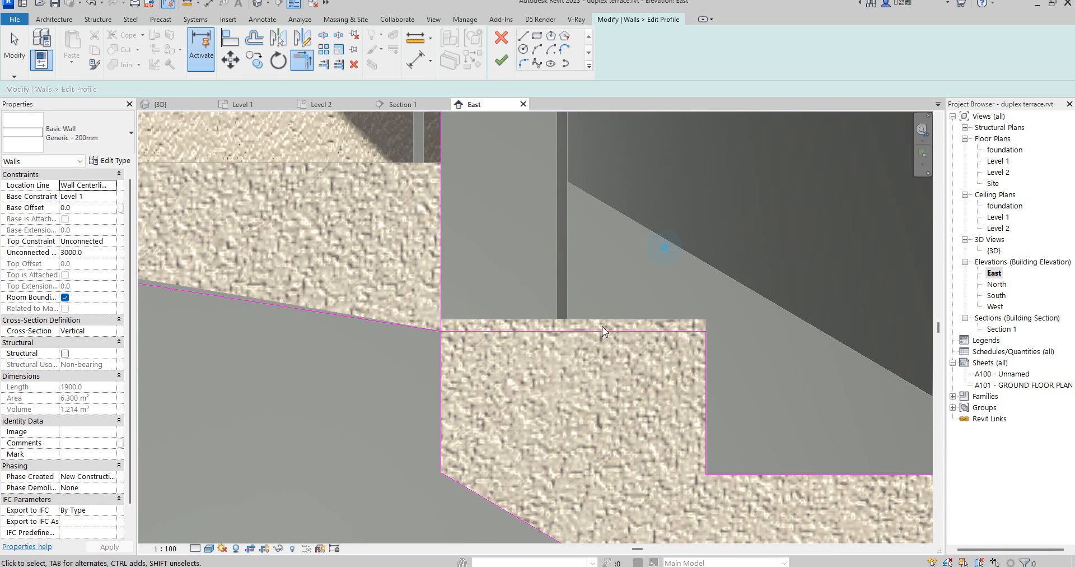
Pull the uppermost tread line away from the landing's vertical line, shortening it to 265 mm and raising it above the tread.
left_click(555, 330)
scroll(492, 348, "up", 2)
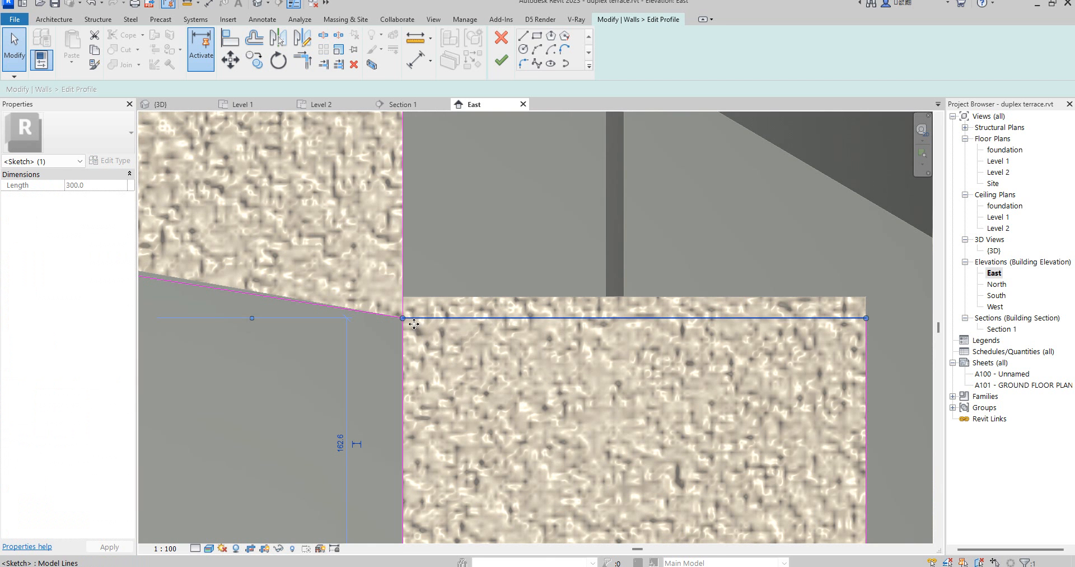
mouse_move(404, 318)
left_mouse_down()
mouse_move(456, 319)
mouse_move(485, 333)
mouse_move(509, 278)
left_mouse_up()
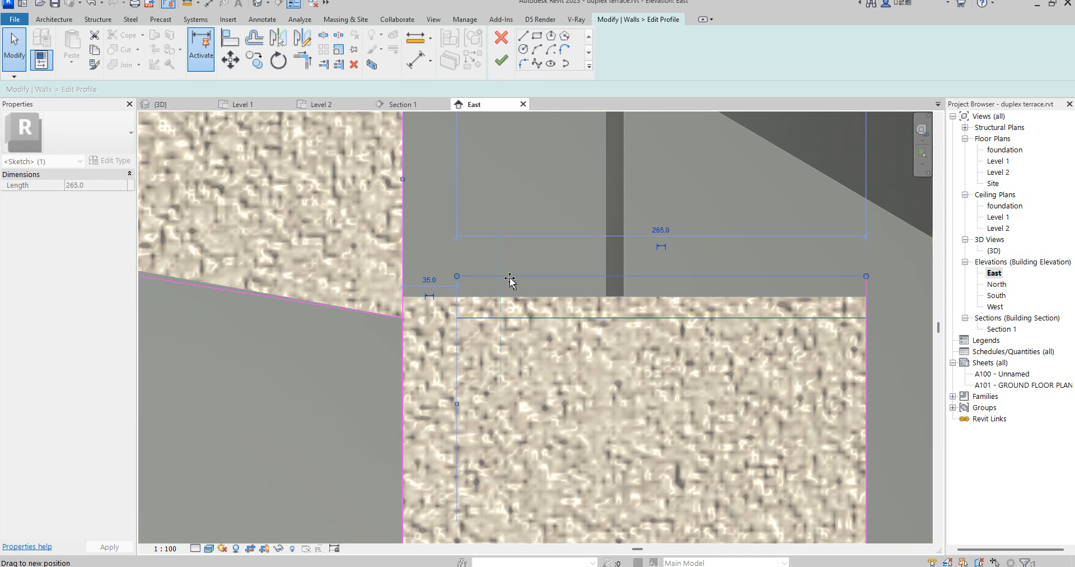
scroll(504, 313, "down", 5)
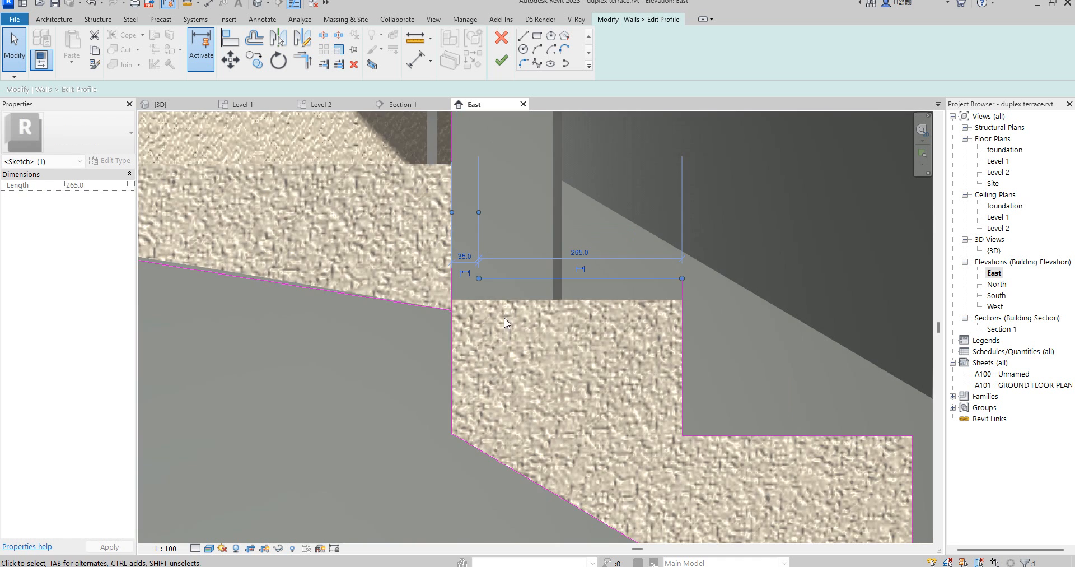
scroll(524, 334, "down", 2)
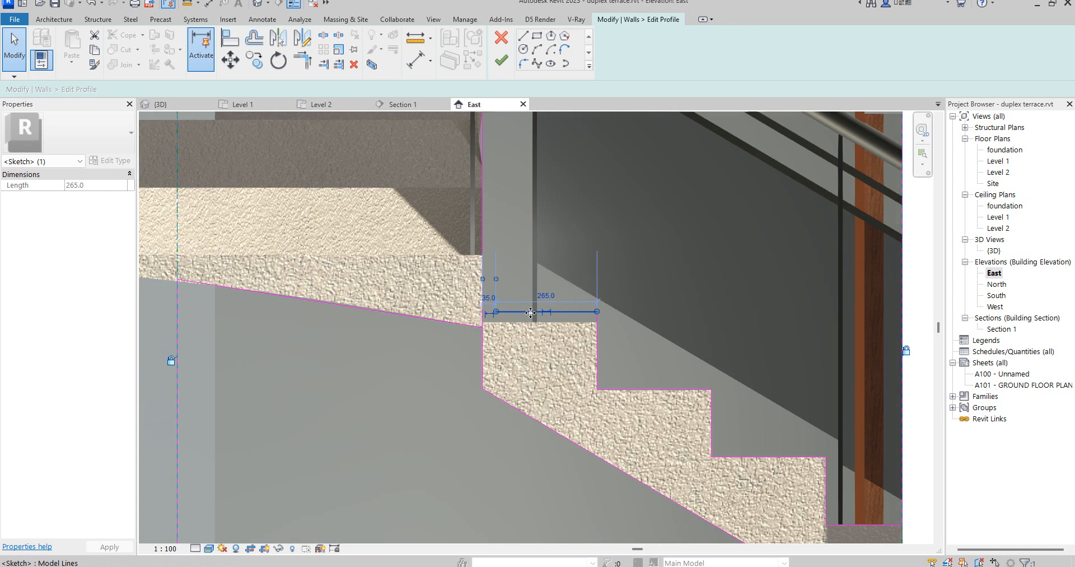
scroll(566, 320, "up", 2)
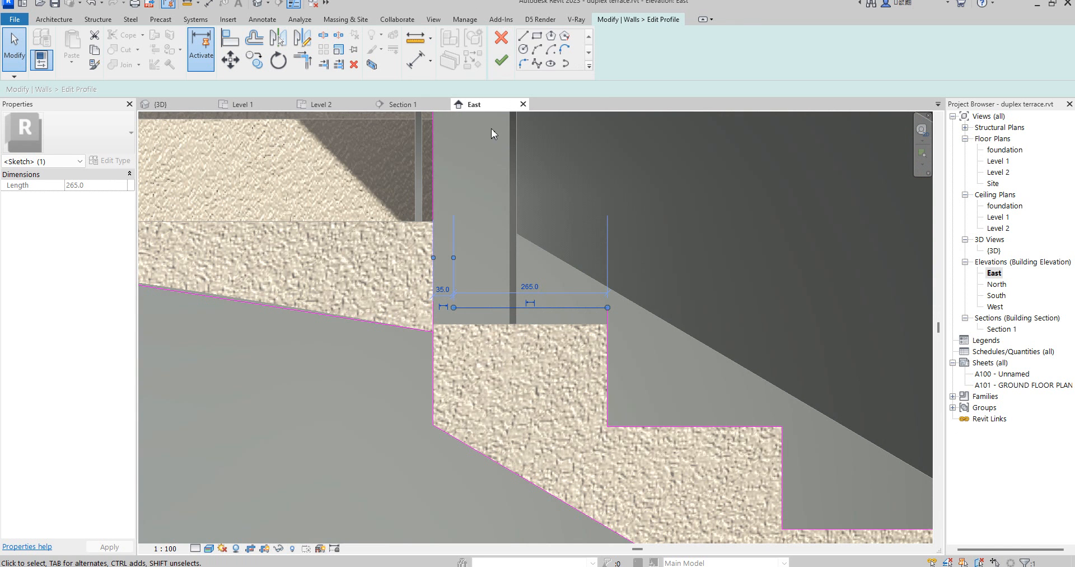
Draw a sloped line about 348 mm long from the landing's upper corner to the uppermost tread's outer corner, and trim the adjoining vertical lines to it.
left_click(523, 37)
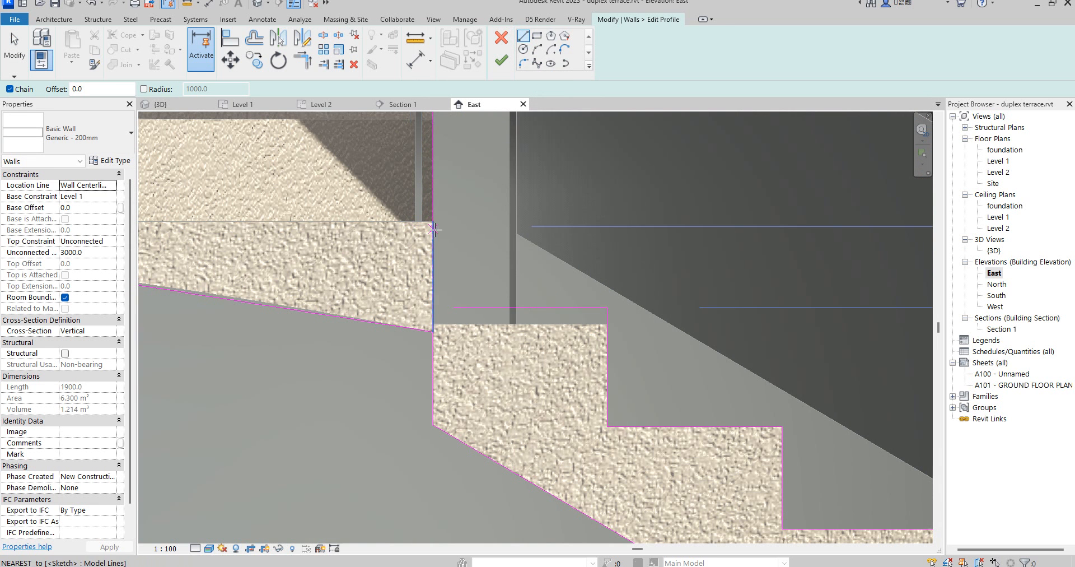
left_click(434, 222)
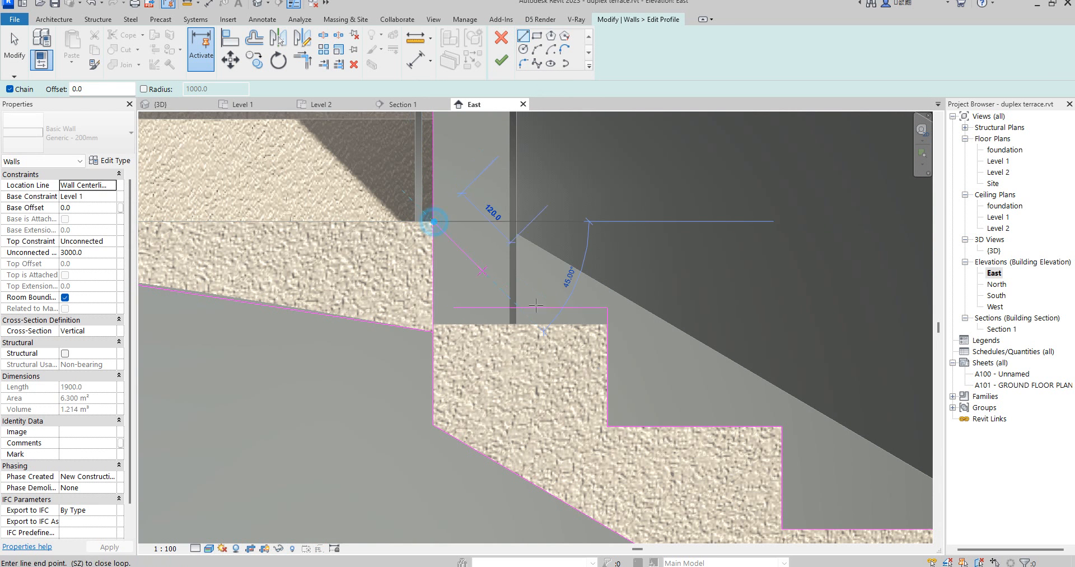
left_click(606, 323)
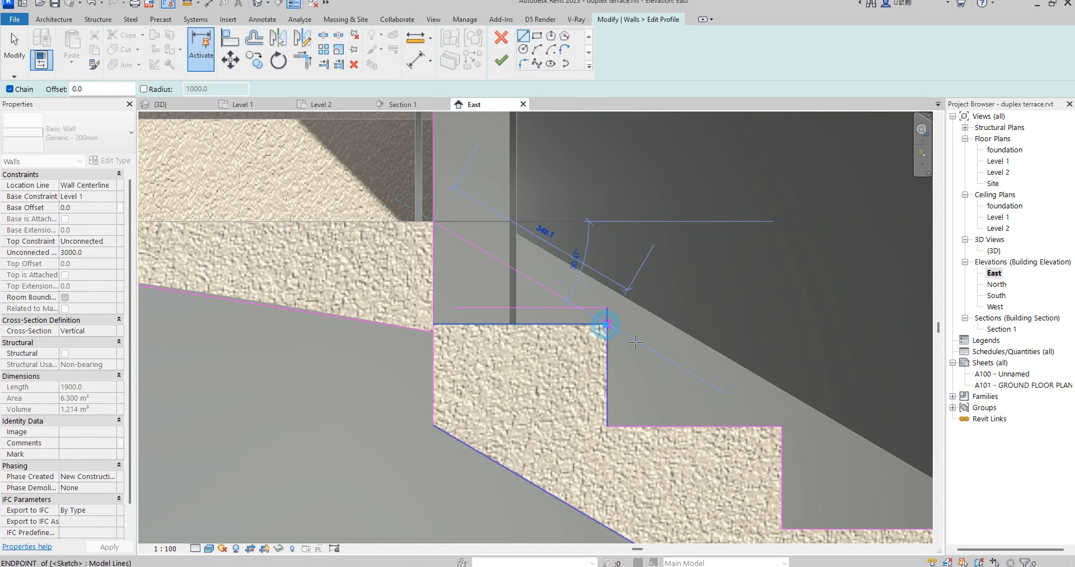
left_click(307, 62)
left_click(459, 236)
left_click(432, 172)
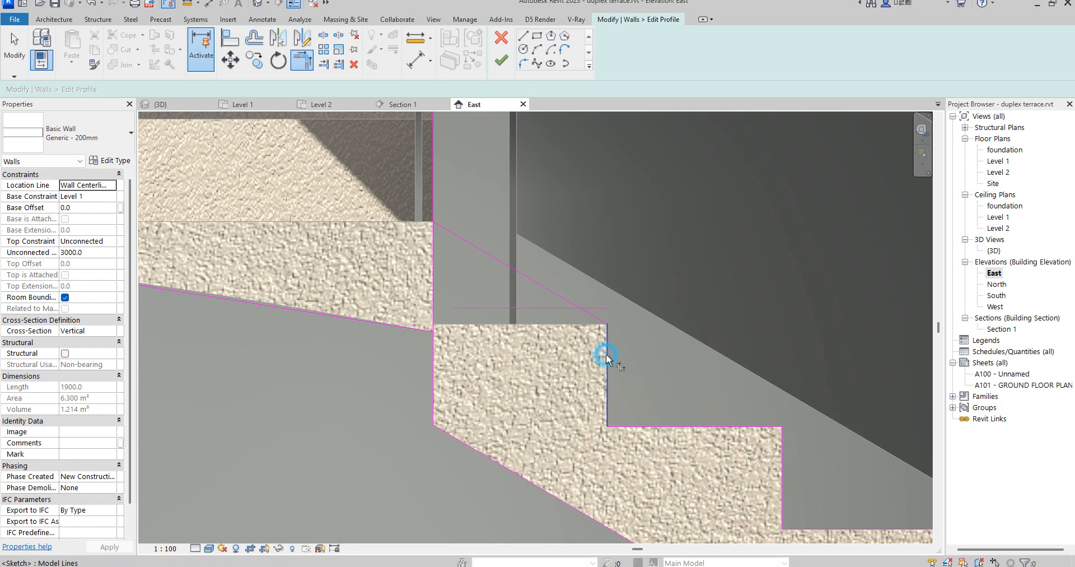
key("Escape")
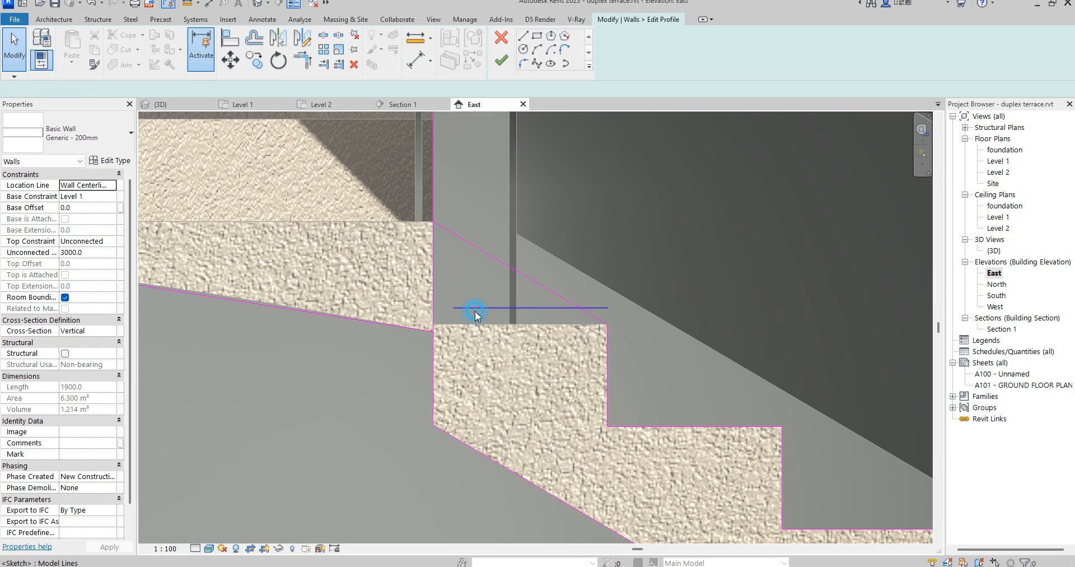
Delete the leftover horizontal line floating above the uppermost tread.
left_click(475, 309)
key("Escape")
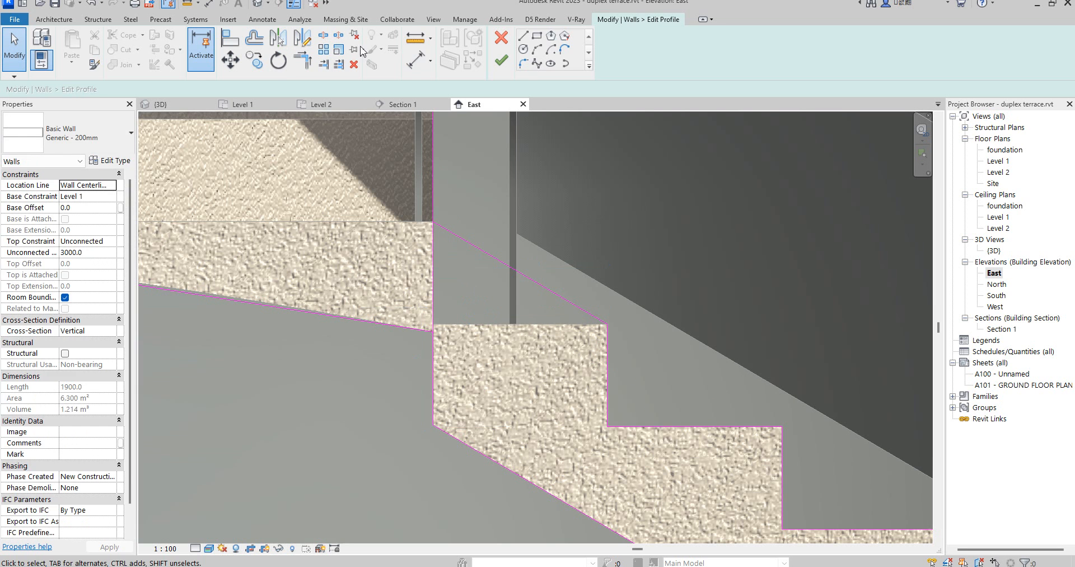
left_click(457, 235)
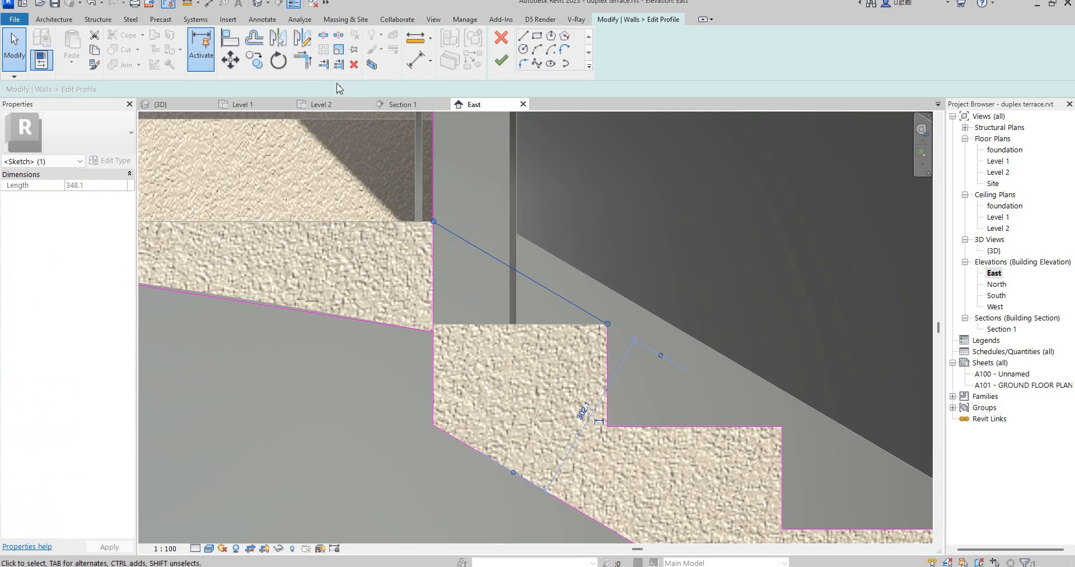
left_click(302, 60)
left_click(428, 190)
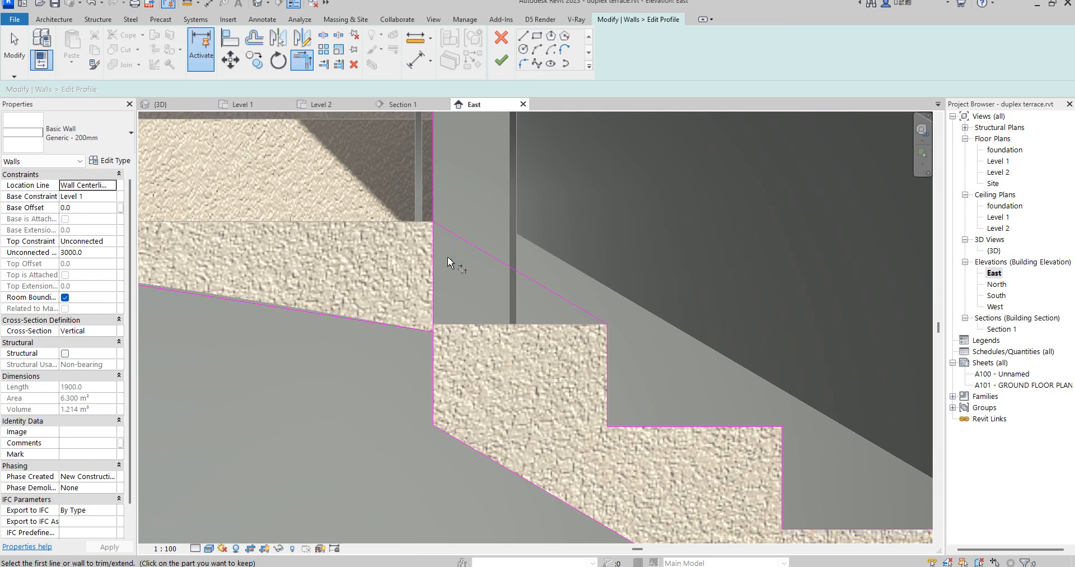
scroll(448, 261, "up", 3)
key("Escape")
Delete the vertical profile segment between the landing's surface and its underside, and finish the wall profile.
left_click(412, 274)
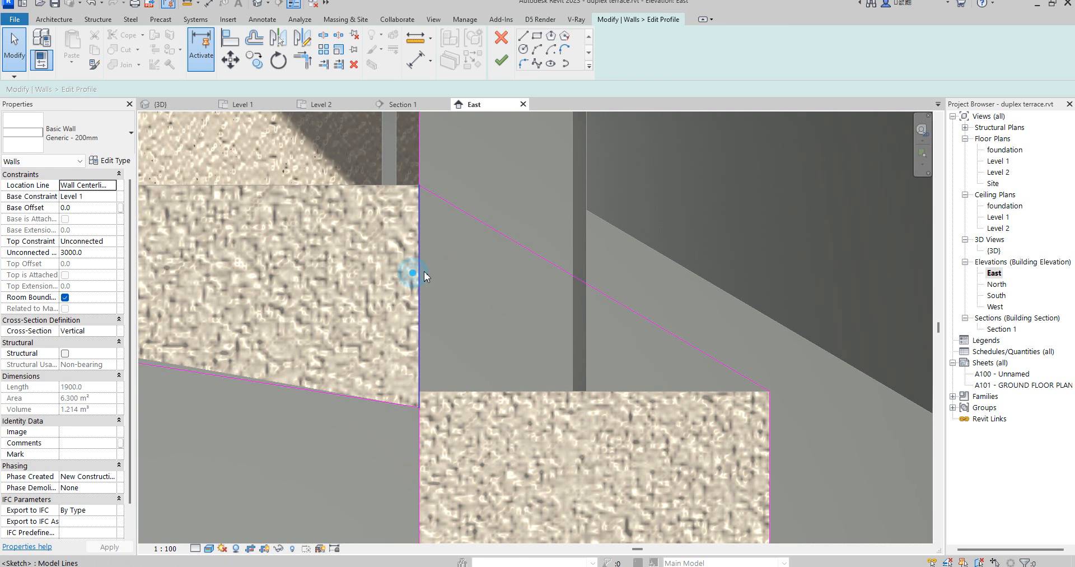
left_click(424, 271)
key("Delete")
scroll(436, 347, "down", 2)
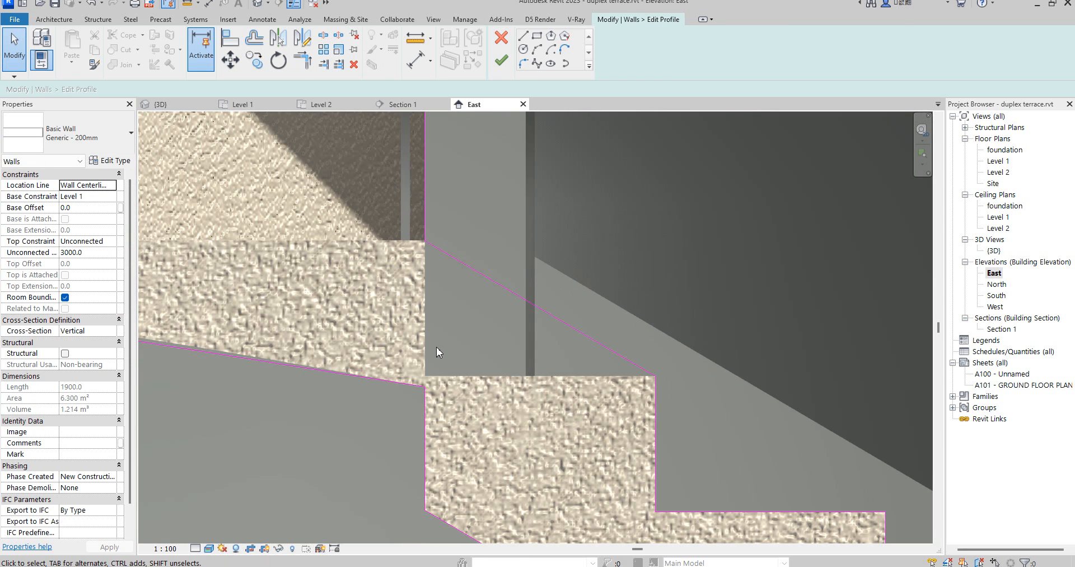
left_click(497, 59)
scroll(463, 302, "down", 5)
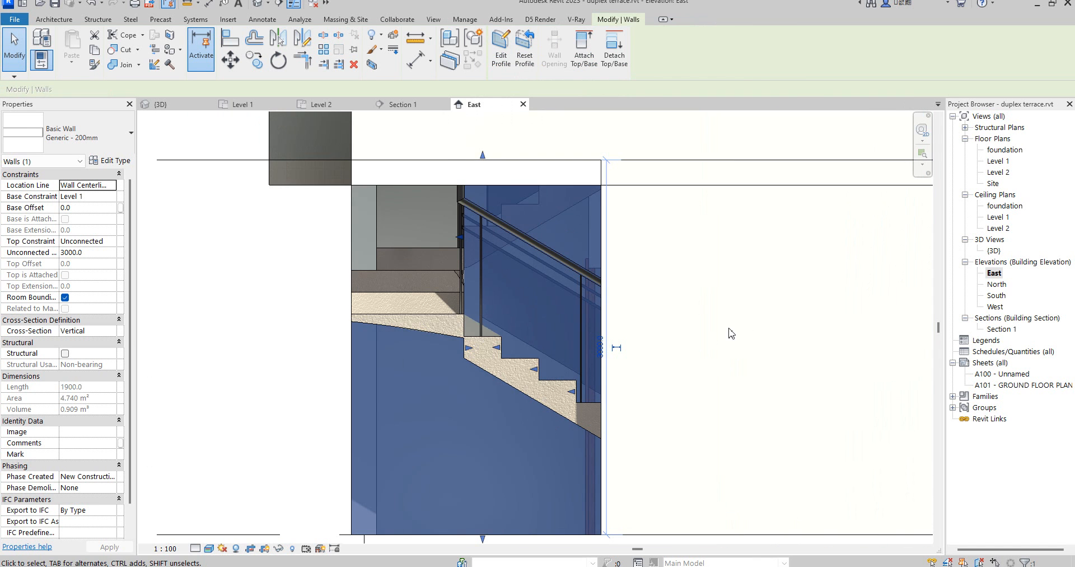
Examine the reshaped wall around the landing, treads and stair underside in the 3D view from several angles.
double_click(993, 250)
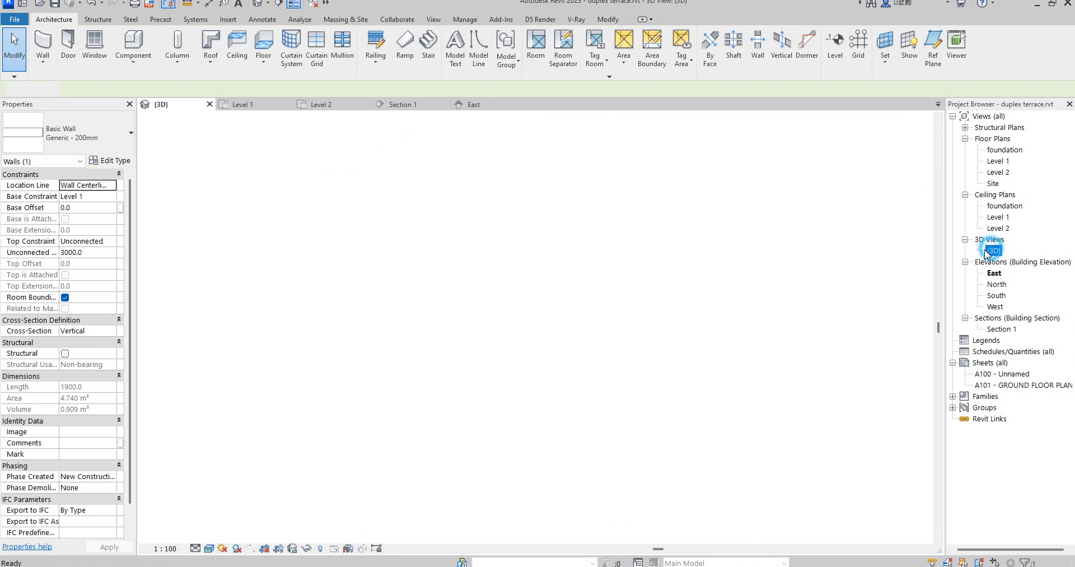
scroll(444, 444, "down", 6)
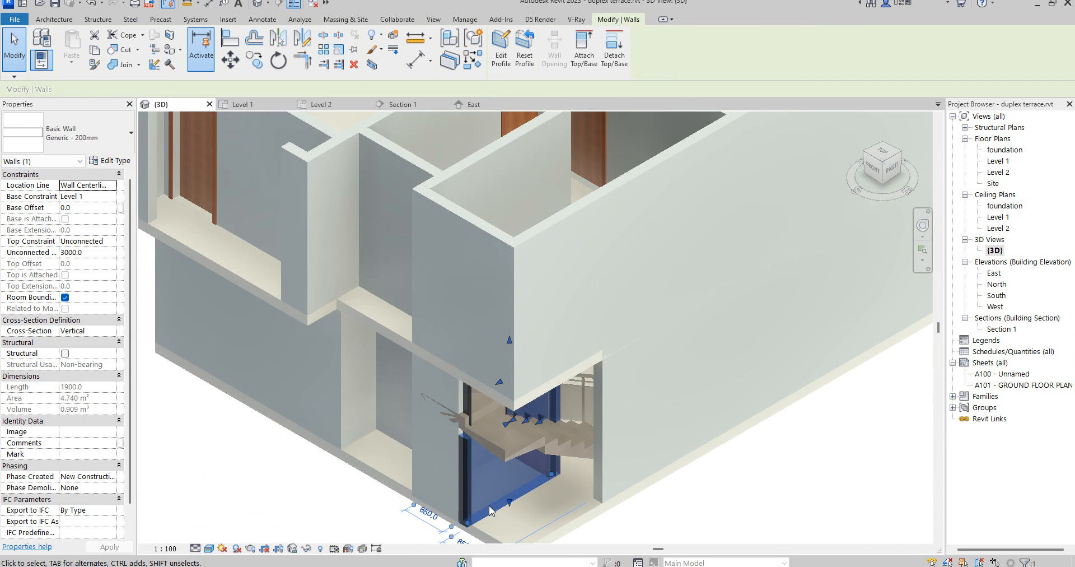
left_click(514, 493)
key("Escape")
scroll(510, 489, "up", 5)
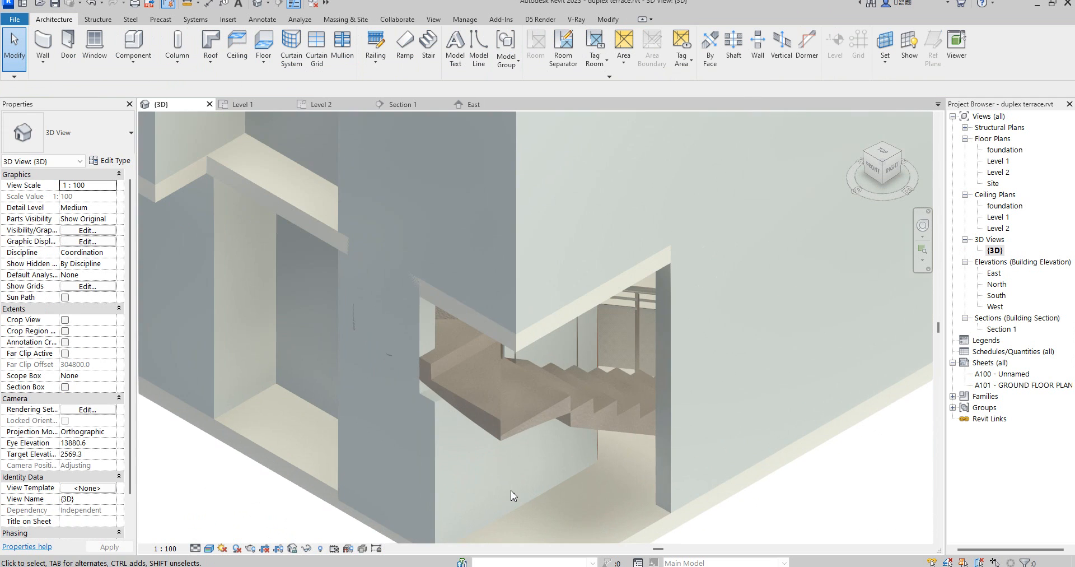
scroll(428, 394, "up", 4)
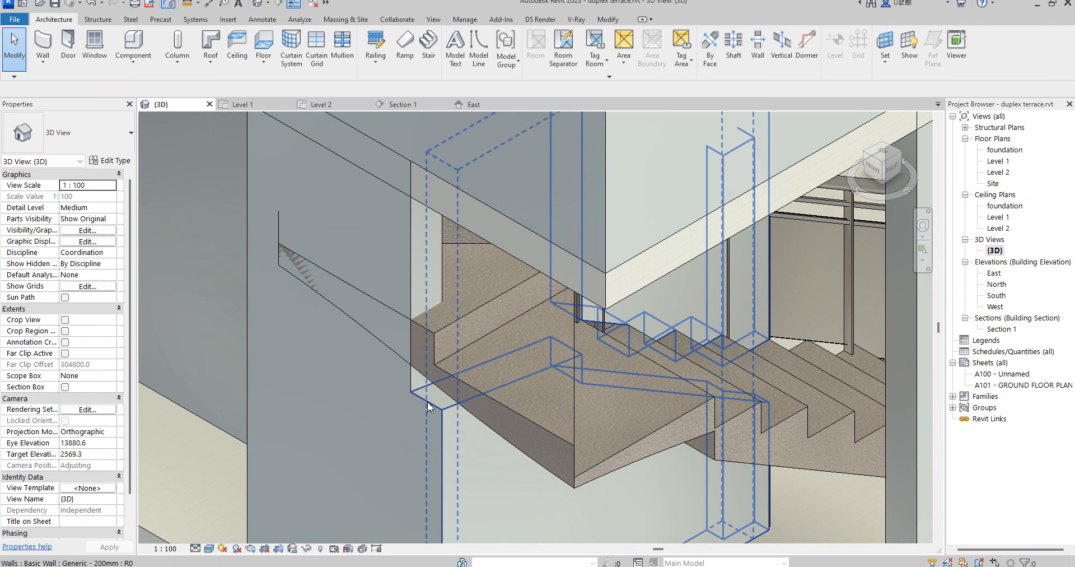
scroll(428, 407, "down", 3)
scroll(541, 346, "up", 2)
scroll(506, 355, "up", 3)
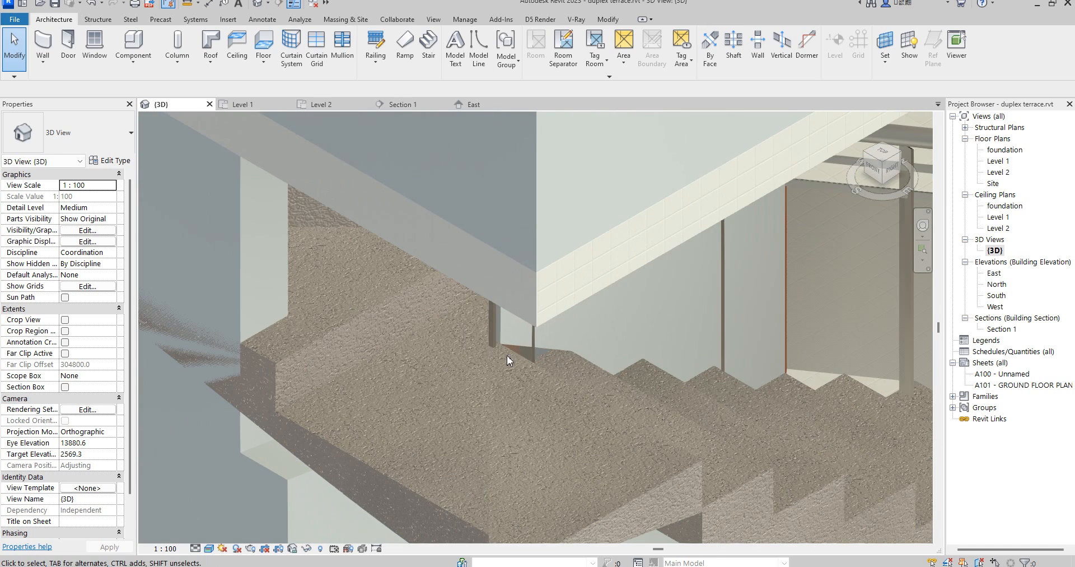
left_click(883, 163)
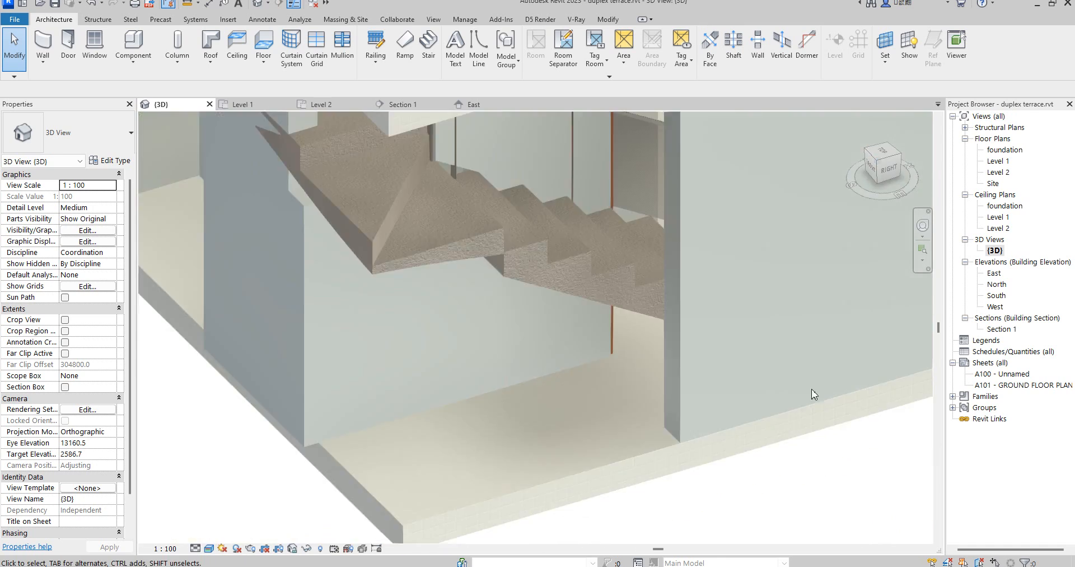
scroll(482, 194, "up", 2)
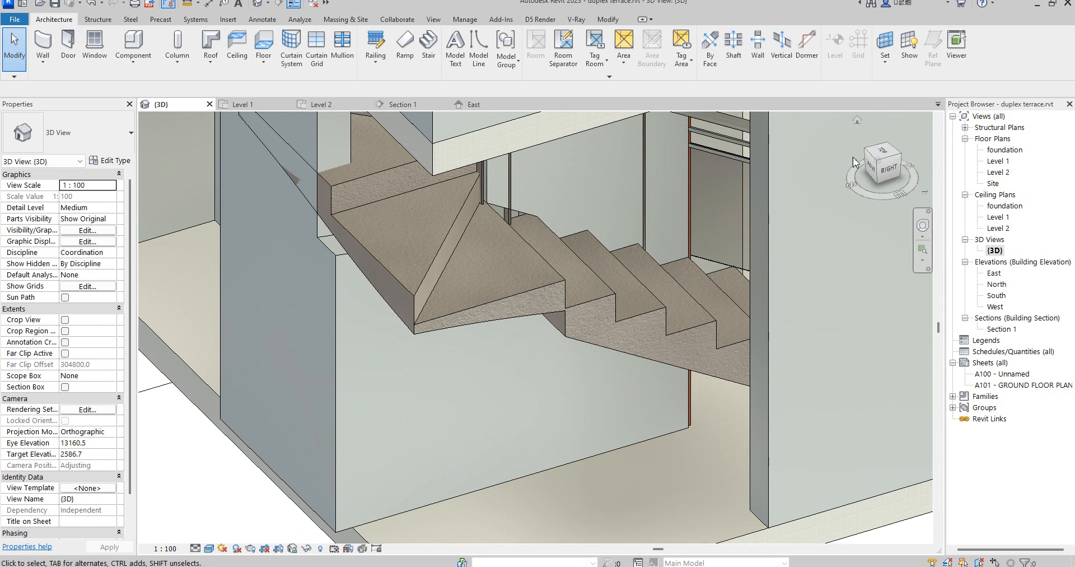
left_click_drag(877, 163, 873, 157)
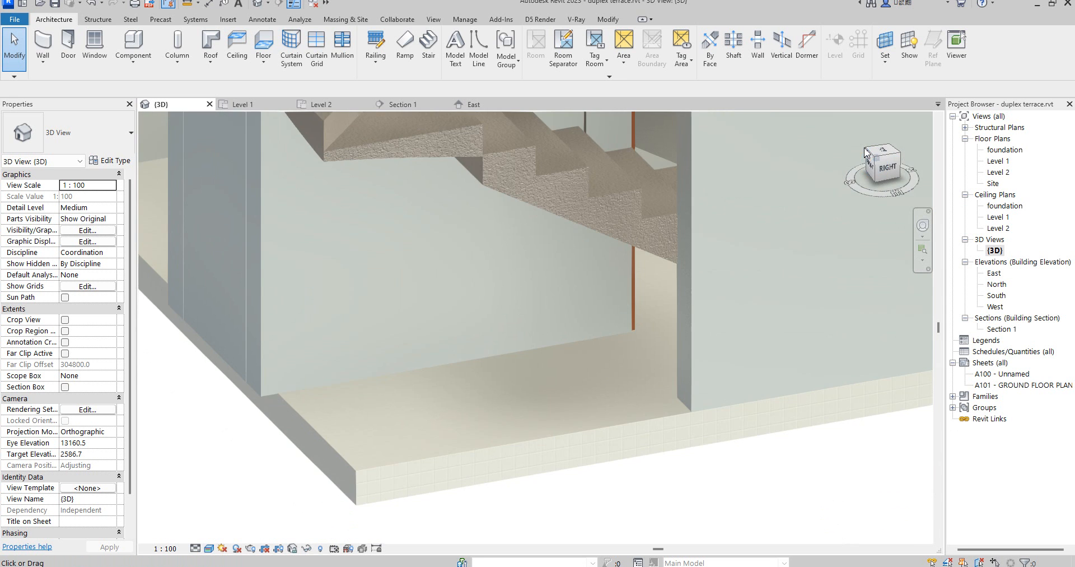
scroll(597, 362, "down", 2)
scroll(511, 236, "up", 2)
scroll(507, 250, "up", 3)
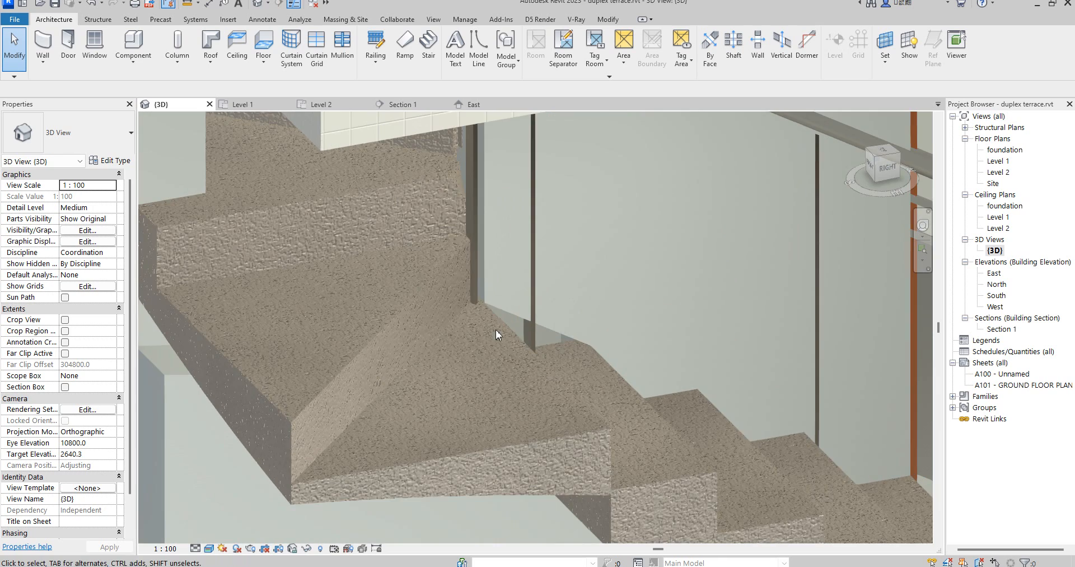
Reopen the profile of the wall under the staircase for editing and show it in the East elevation.
left_click(552, 330)
scroll(538, 262, "down", 2)
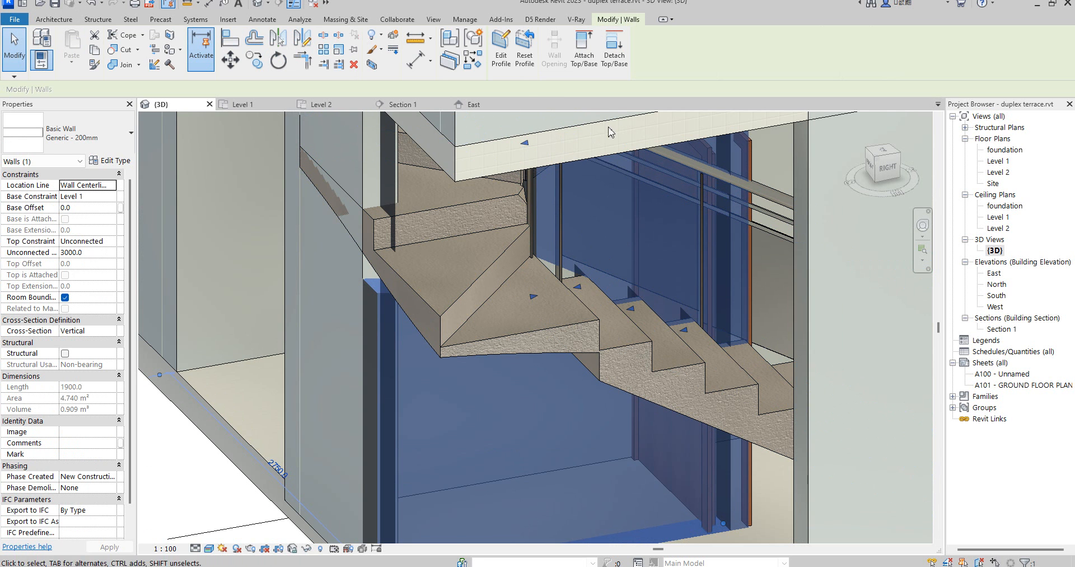
left_click(501, 51)
scroll(569, 287, "up", 2)
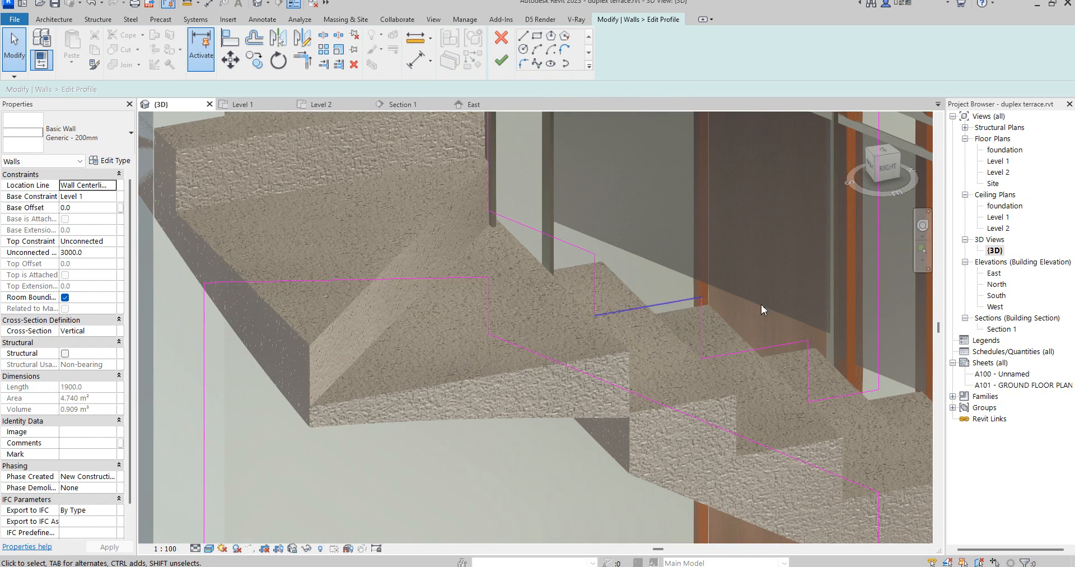
double_click(994, 274)
scroll(487, 344, "up", 5)
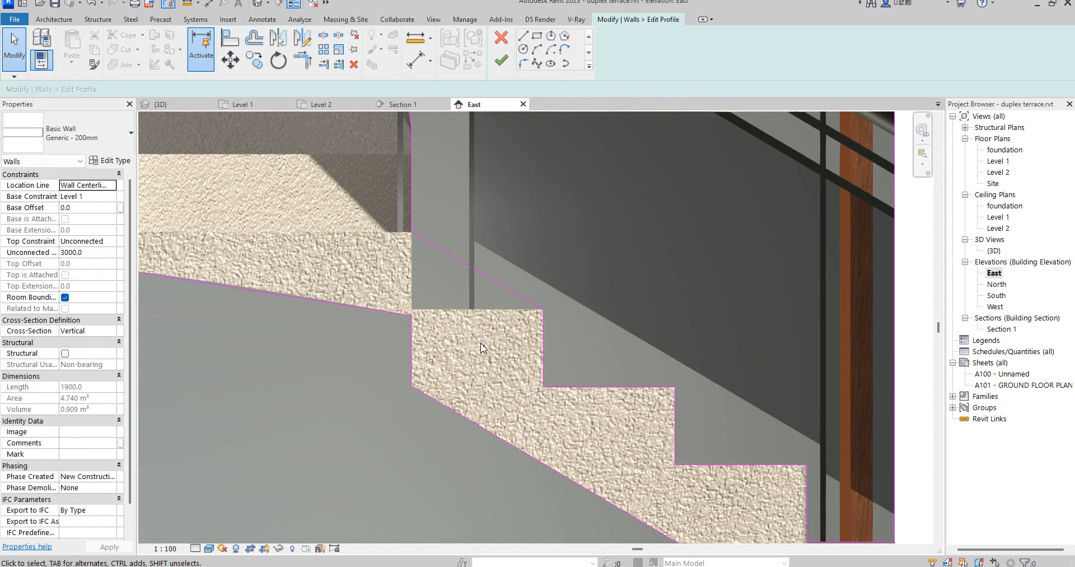
Sketch a rectangle resting on the uppermost tread, from its inner corner to above the landing level and past the tread's outer edge.
left_click(537, 38)
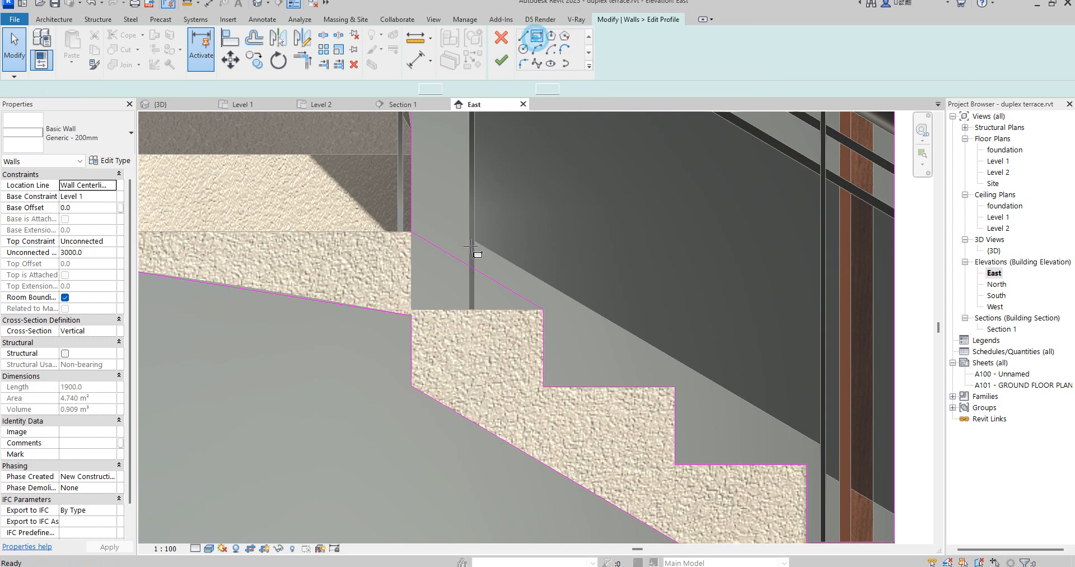
scroll(408, 311, "up", 2)
left_click(412, 305)
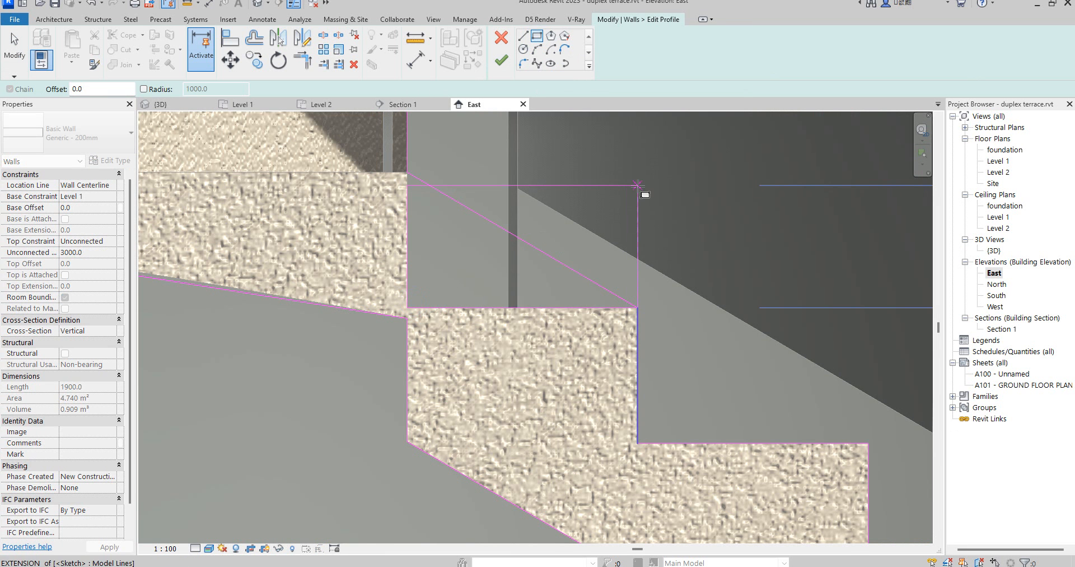
left_click(672, 154)
right_click(736, 185)
right_click(769, 195)
left_click(799, 204)
Delete the sketched rectangle's upper edge and the sloping profile line between the landing and the uppermost tread.
scroll(561, 234, "up", 2)
right_click(455, 243)
left_click(475, 255)
left_click_drag(476, 260, 445, 118)
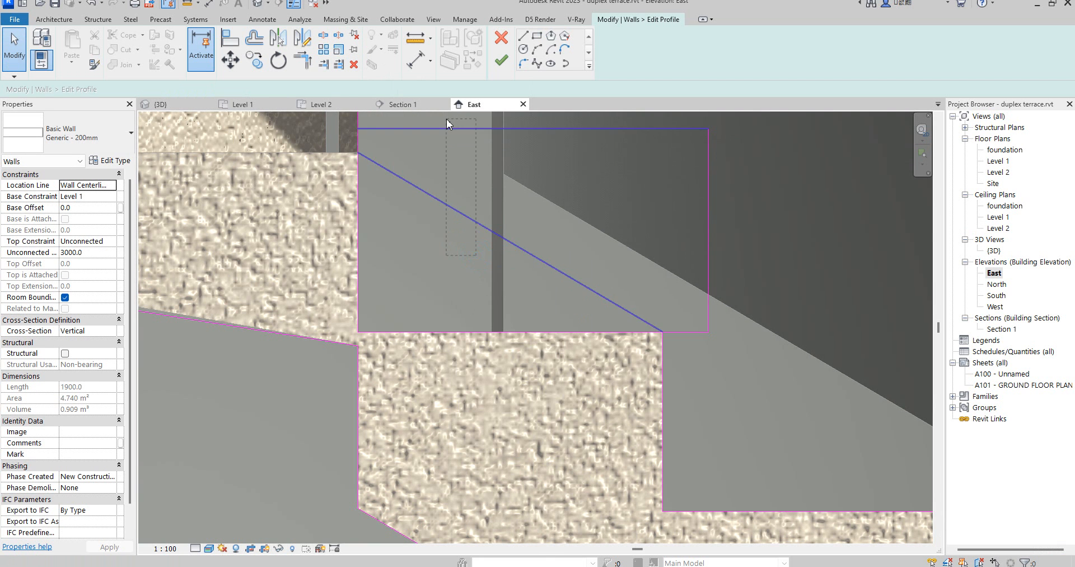
left_click(355, 65)
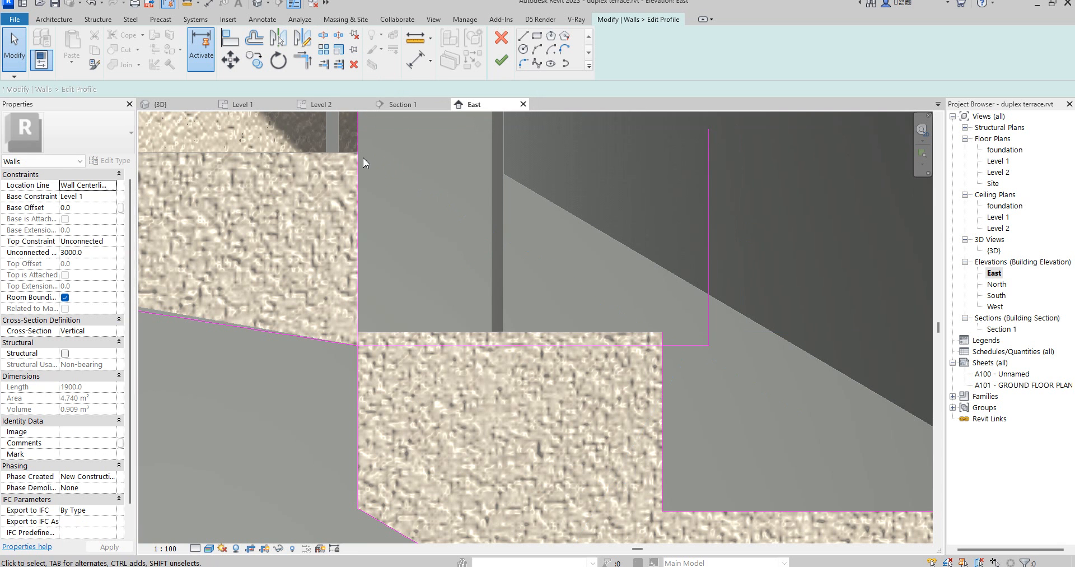
Raise the rectangle's lower edge to about 215 mm above the second tread and trim it to the vertical line beside the landing.
scroll(428, 240, "down", 2)
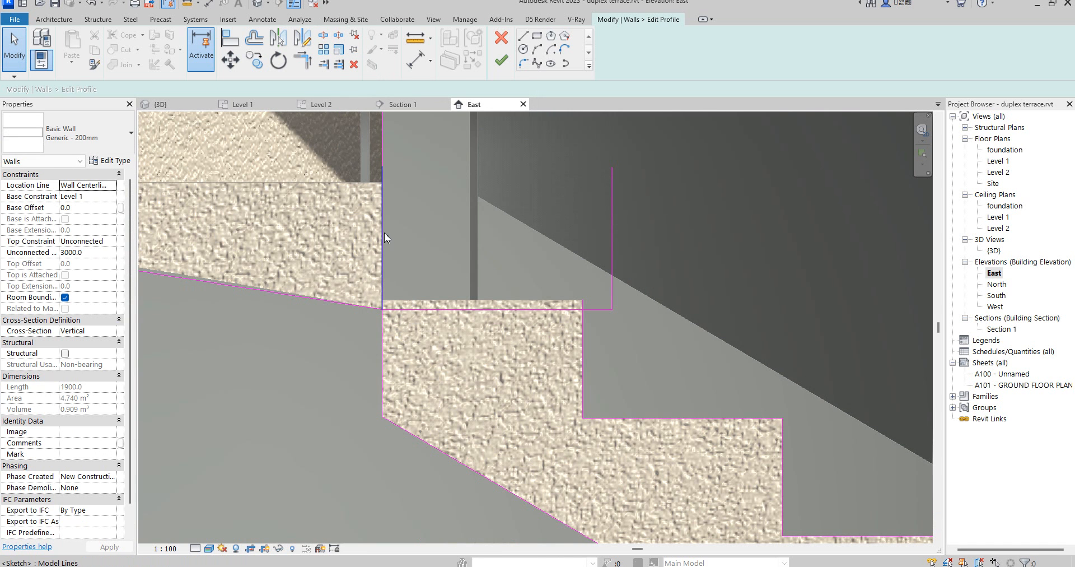
scroll(400, 315, "up", 1)
scroll(400, 315, "up", 2)
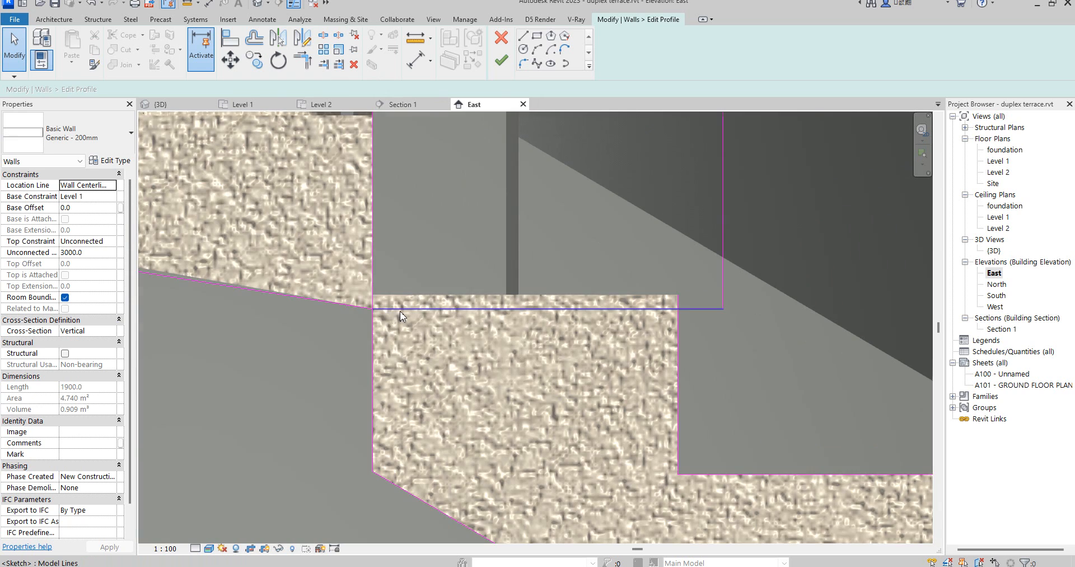
scroll(447, 304, "down", 3)
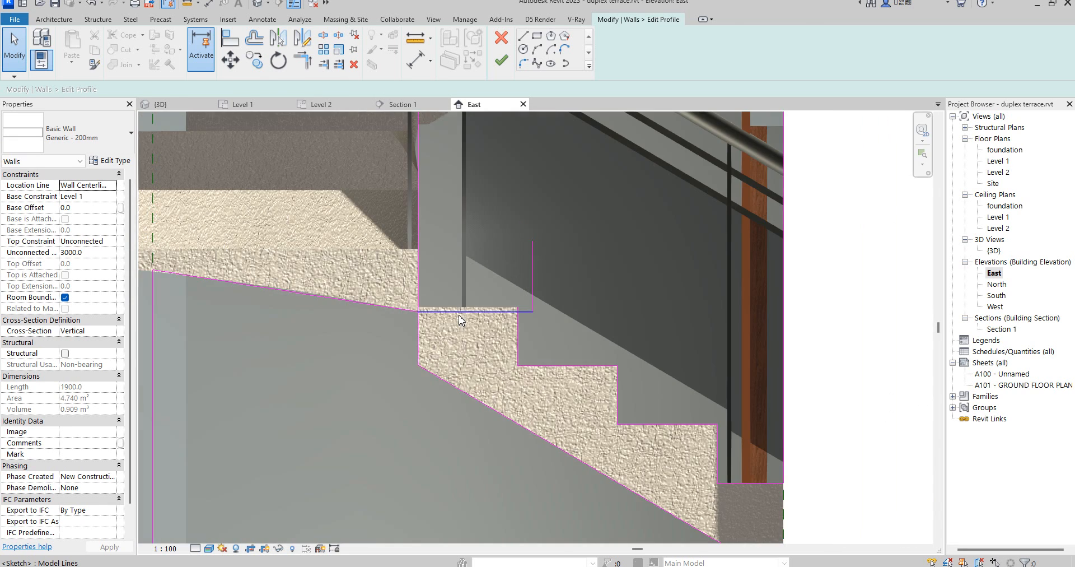
scroll(459, 319, "up", 1)
left_click(459, 318)
scroll(440, 314, "up", 2)
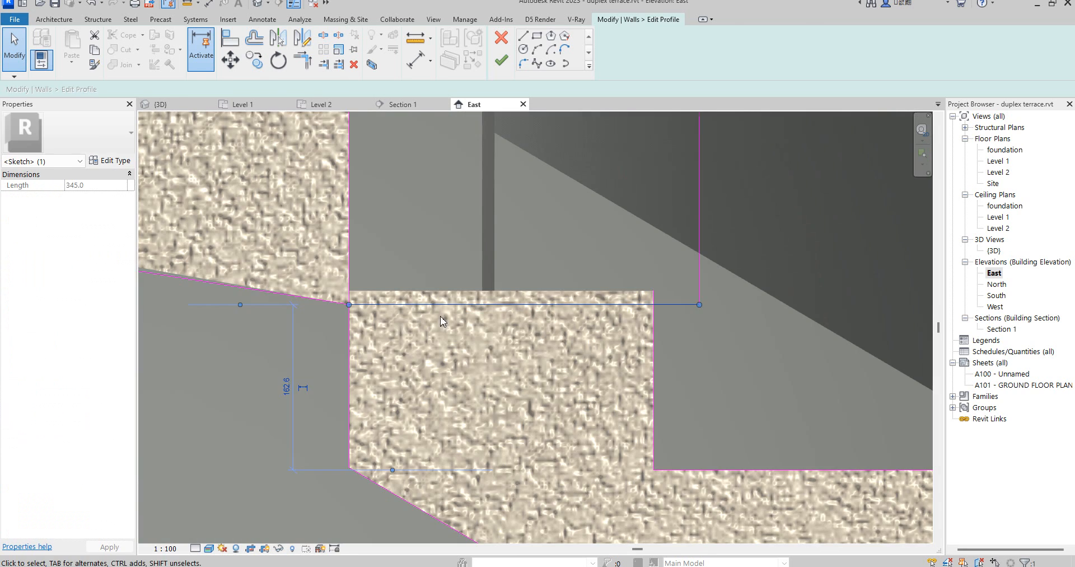
left_click_drag(445, 251, 445, 252)
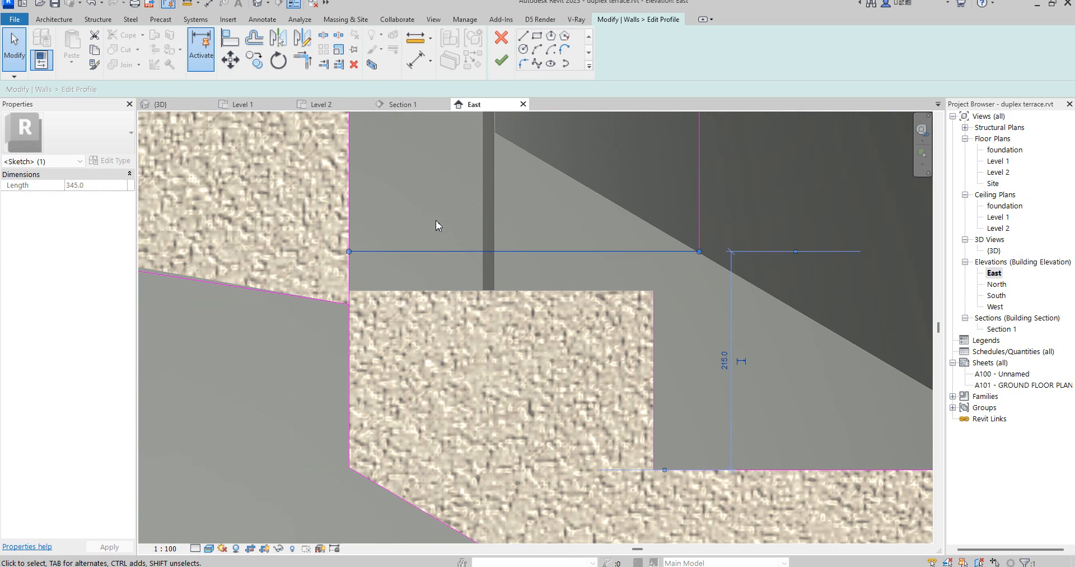
left_click(303, 59)
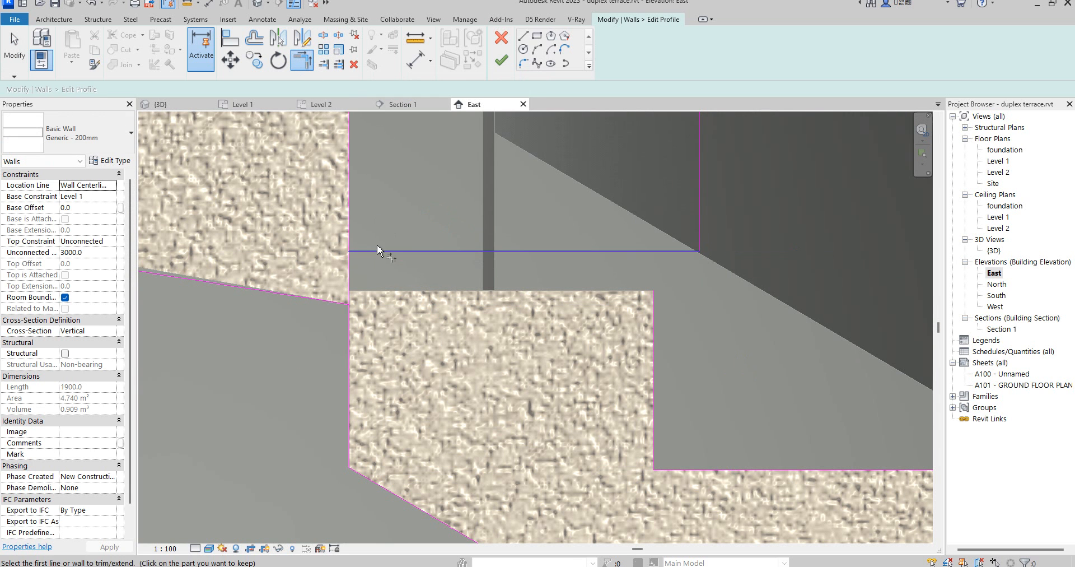
left_click(365, 239)
left_click(348, 218)
Examine the wall profile around the landing underside, steps and outer wall edge for open or misplaced lines.
scroll(463, 284, "down", 5)
scroll(468, 291, "down", 1)
scroll(456, 295, "up", 3)
scroll(432, 235, "down", 5)
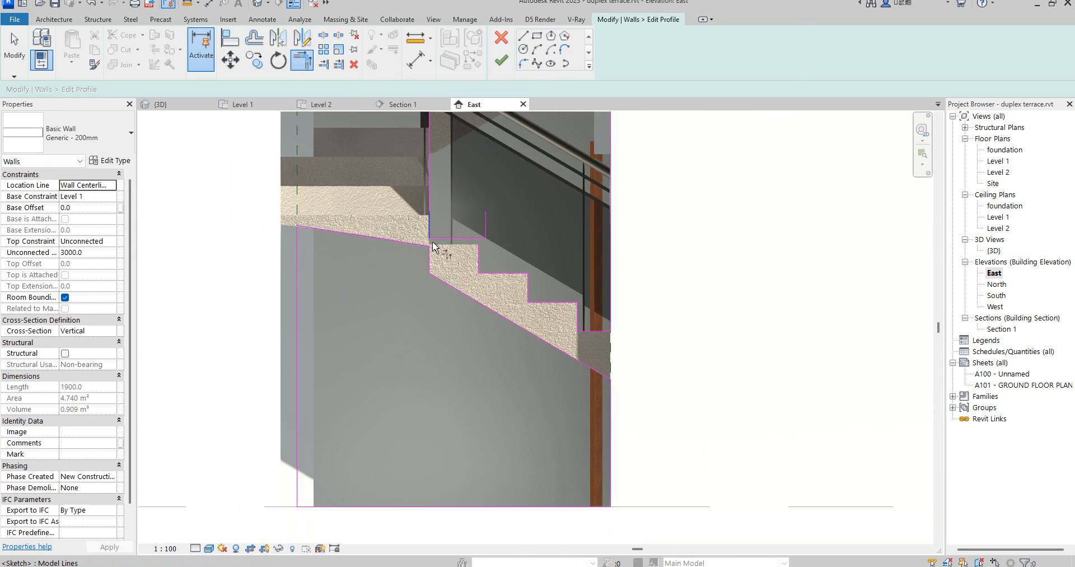
scroll(422, 257, "up", 3)
scroll(422, 260, "down", 3)
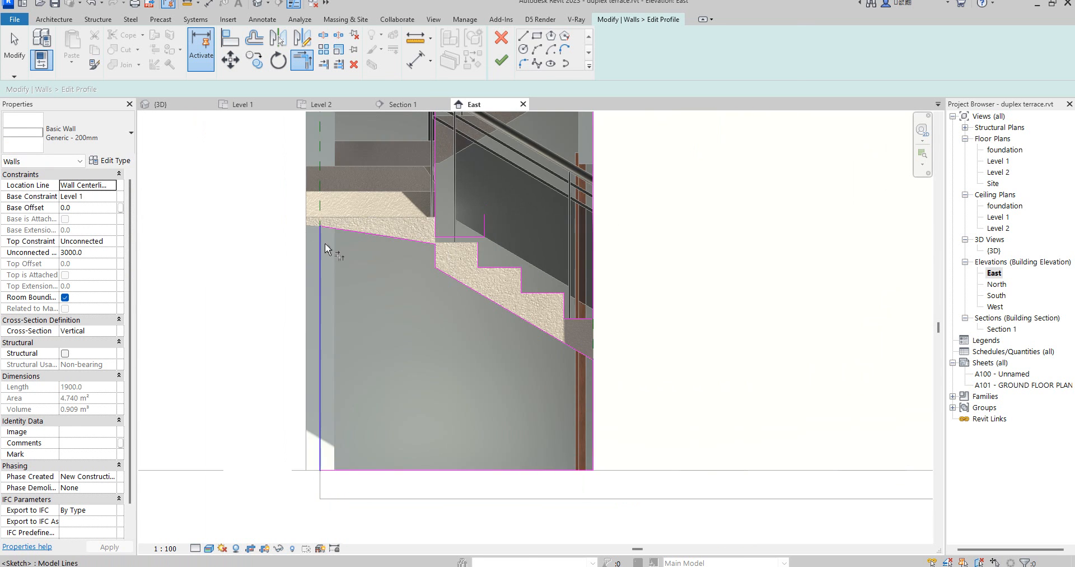
scroll(340, 242, "up", 3)
scroll(341, 240, "down", 3)
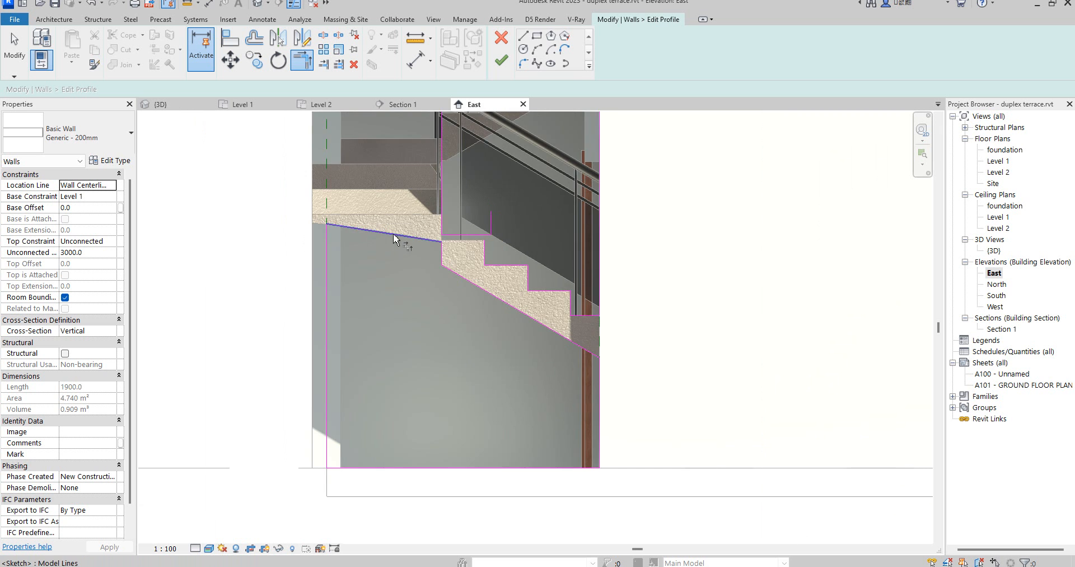
scroll(442, 252, "up", 2)
scroll(442, 252, "up", 1)
right_click(606, 162)
left_click(630, 146)
Trim the uppermost riser line and the raised horizontal edge to a corner, and delete the rectangle's leftover outer vertical edge.
scroll(472, 218, "up", 2)
scroll(471, 217, "down", 4)
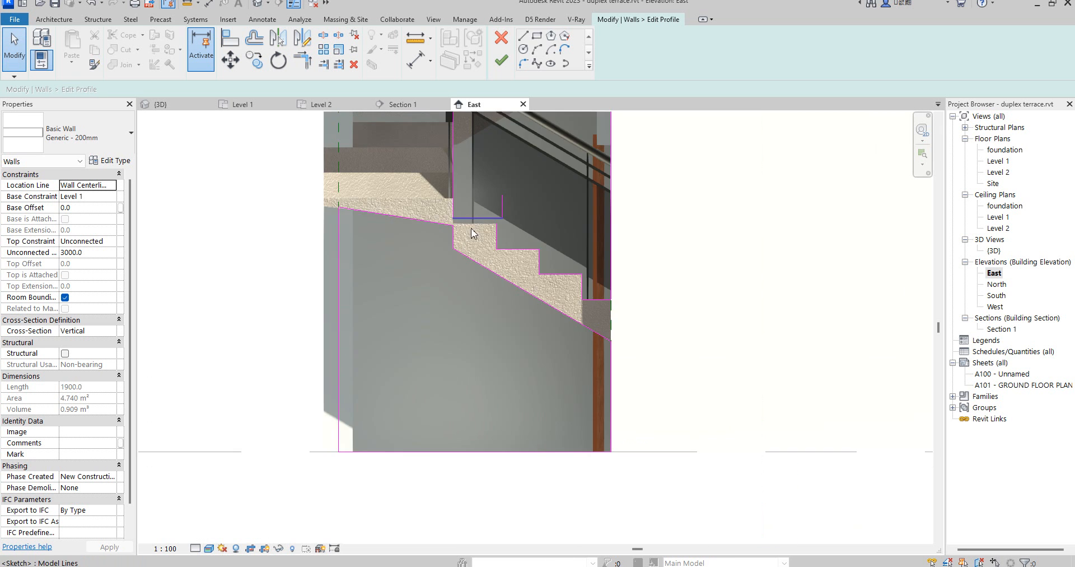
scroll(430, 249, "up", 1)
scroll(489, 237, "up", 2)
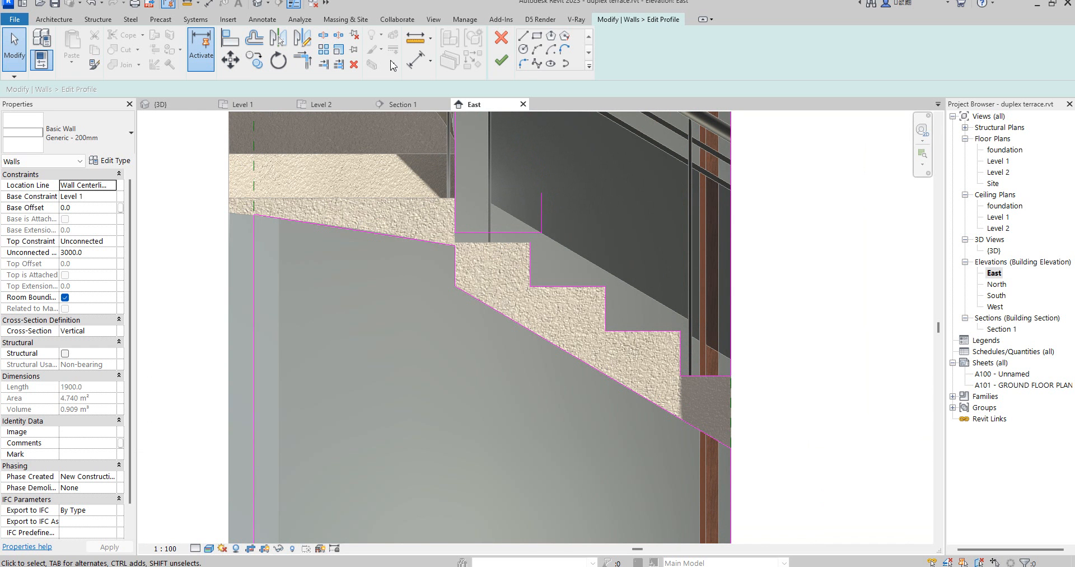
left_click(302, 60)
left_click(497, 232)
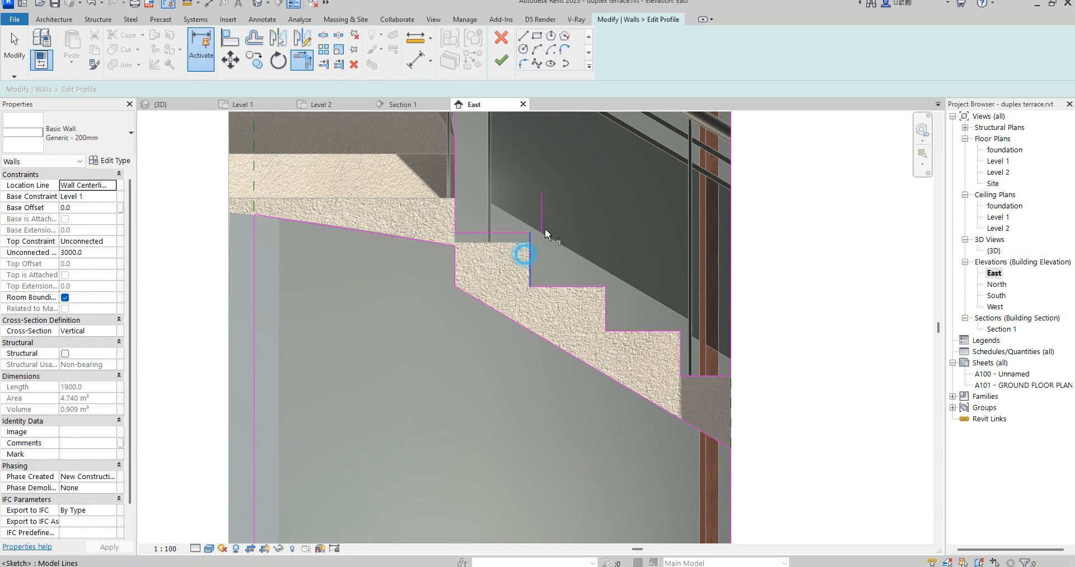
left_click(539, 200)
key("Delete")
Join the upper vertical profile line beside the landing to the raised horizontal edge with a corner trim, and finish the wall profile.
left_click(502, 66)
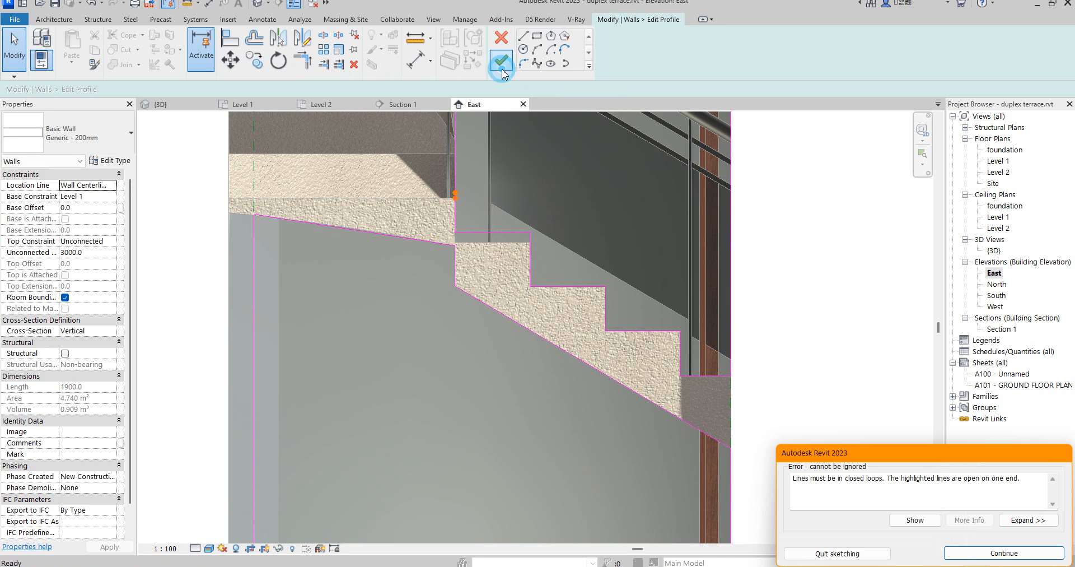
left_click(1014, 553)
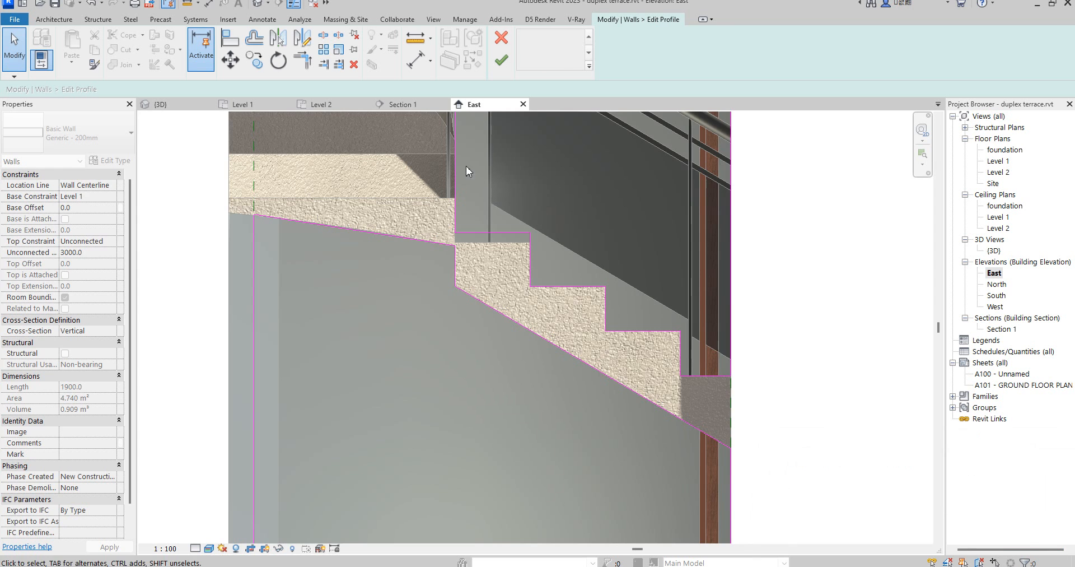
scroll(473, 173, "up", 3)
left_click(462, 261)
key("Escape")
left_click(303, 60)
left_click(461, 180)
left_click(524, 280)
left_click(501, 60)
Reopen the wall's profile and sketch a vertical line up from the landing underside, continuing with a horizontal line about 676 mm long to the reference plane.
scroll(661, 277, "down", 5)
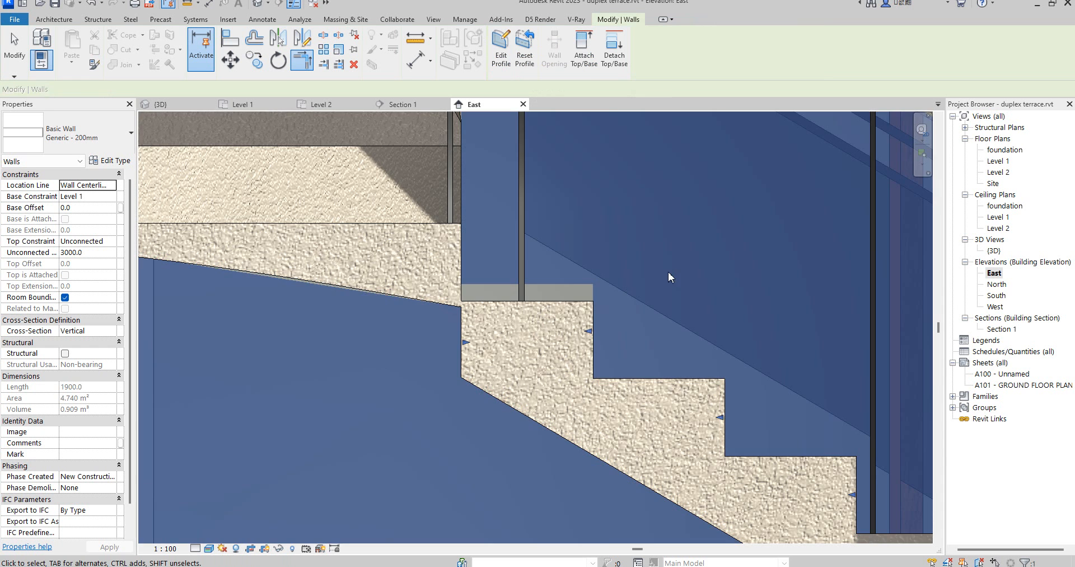
scroll(596, 400, "up", 3)
scroll(493, 387, "down", 4)
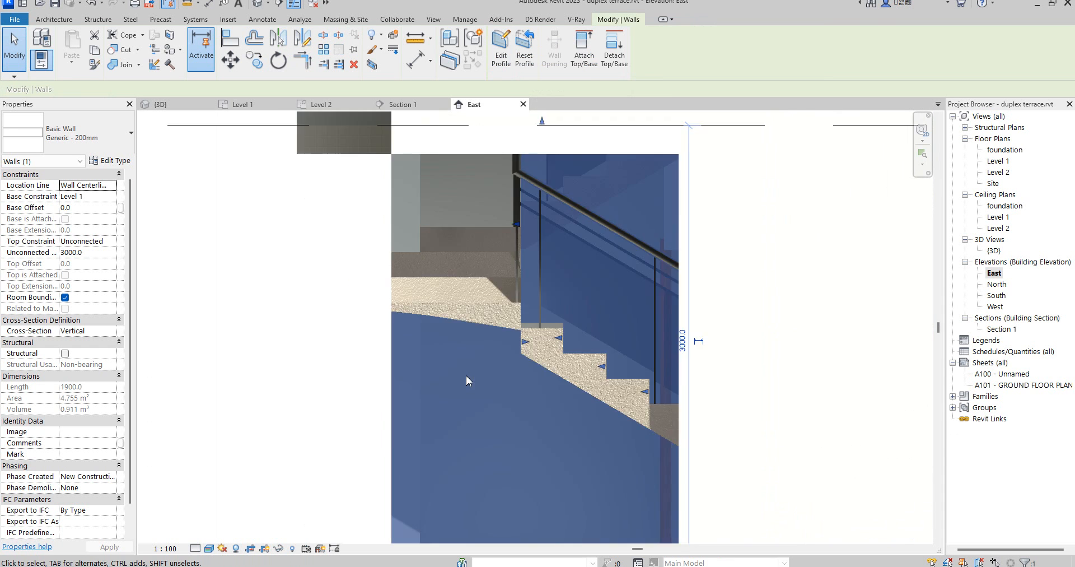
scroll(400, 334, "up", 4)
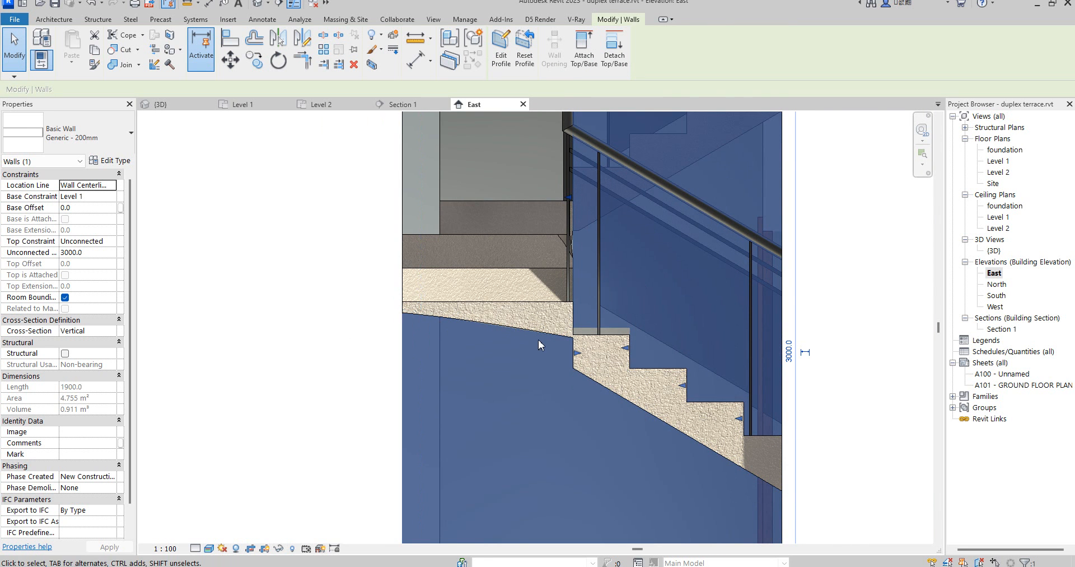
scroll(560, 340, "up", 1)
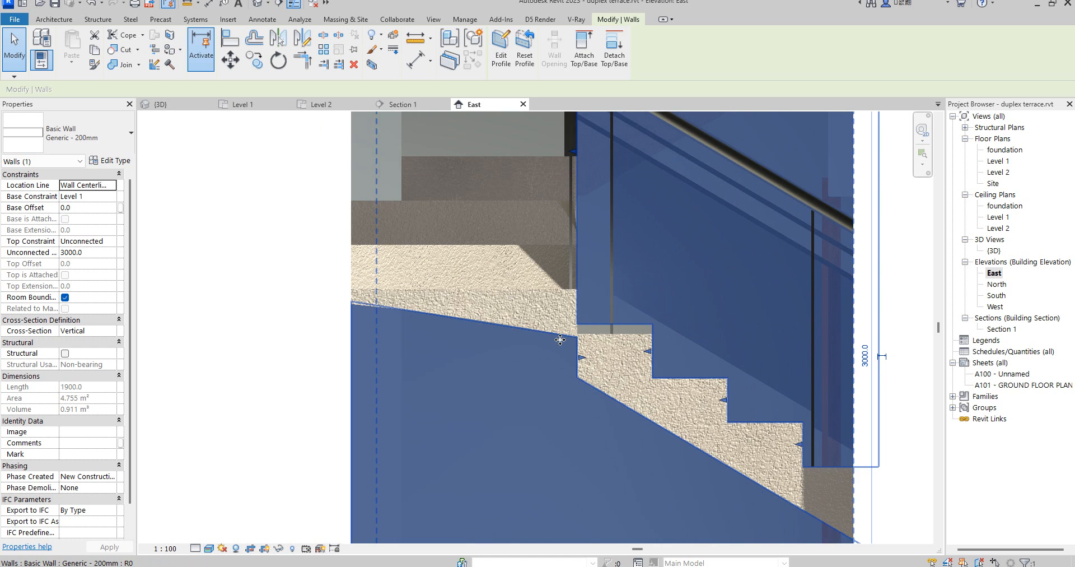
left_click(501, 47)
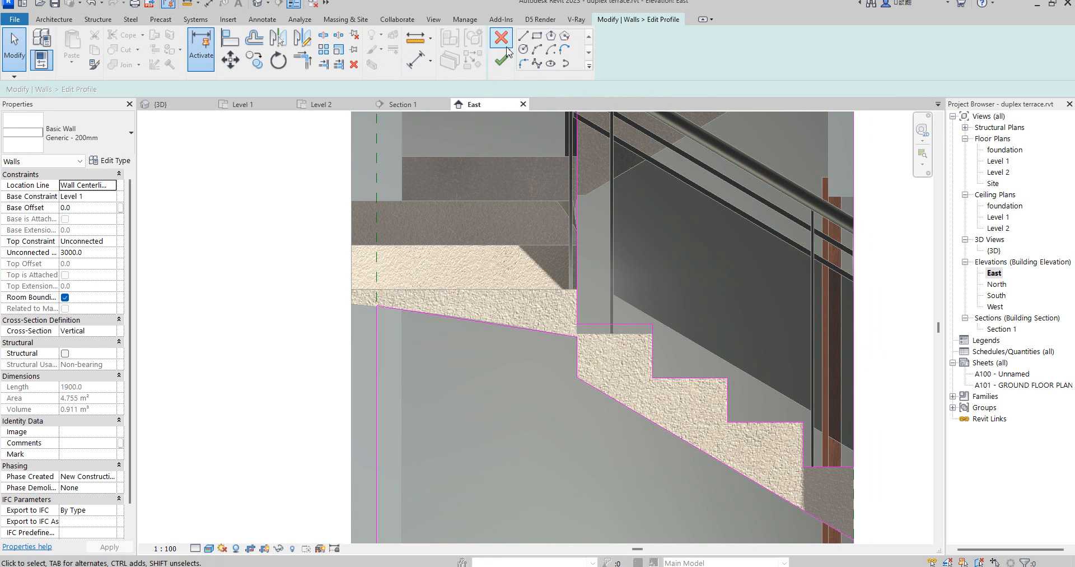
left_click(523, 36)
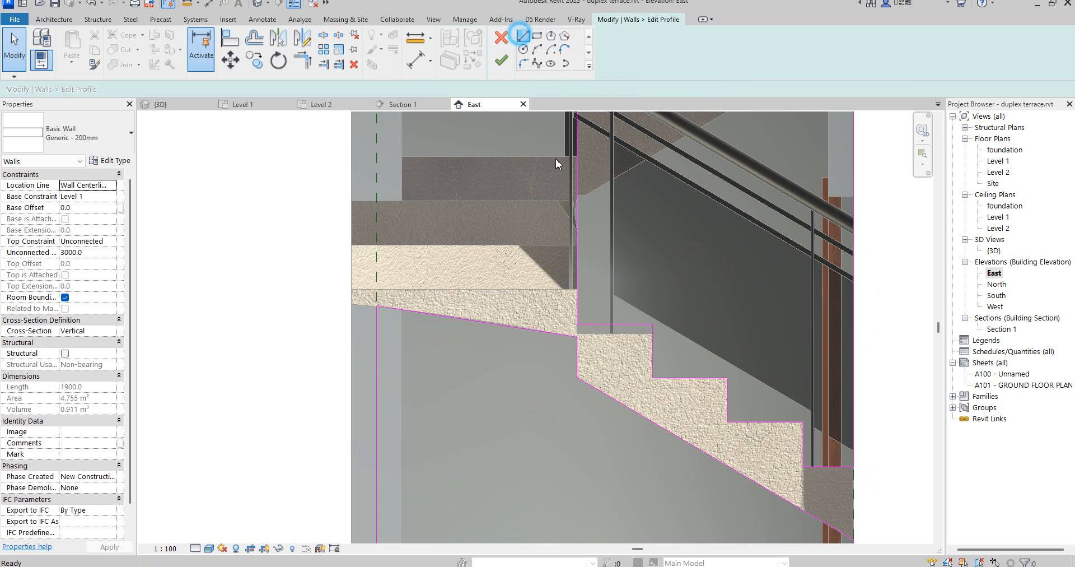
left_click(547, 330)
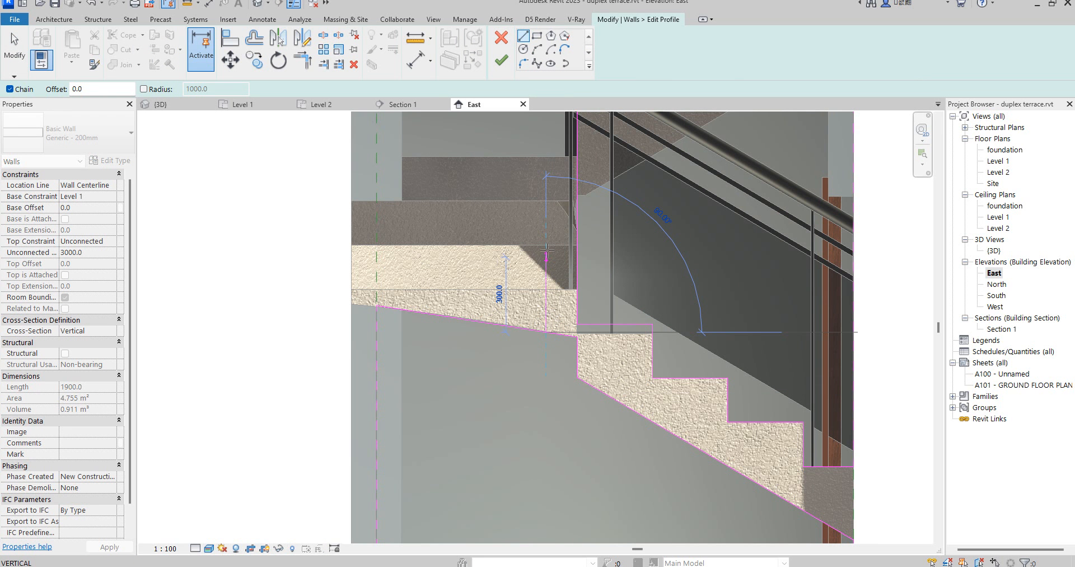
left_click(547, 242)
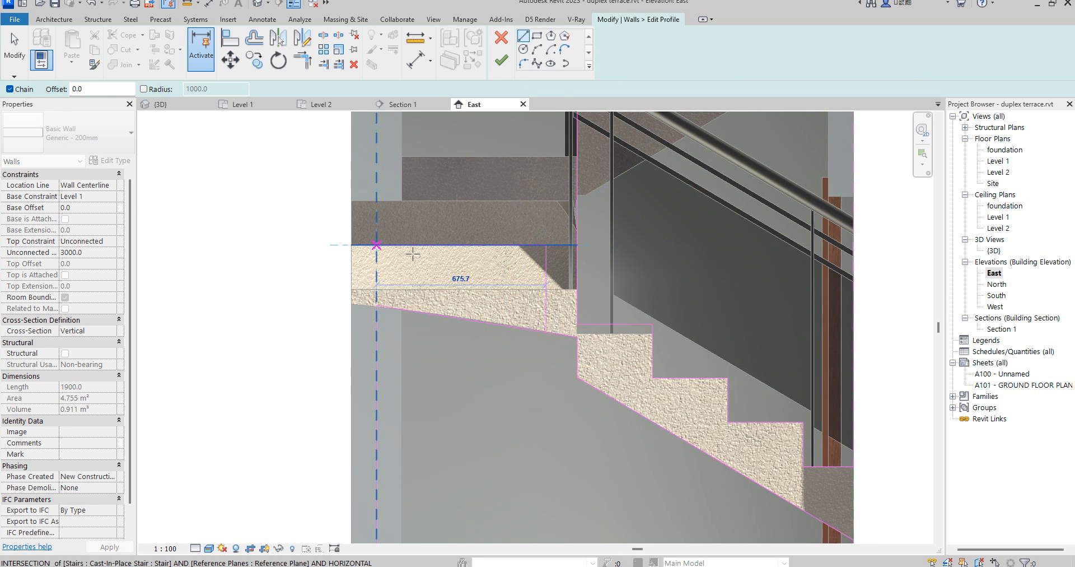
left_click(376, 244)
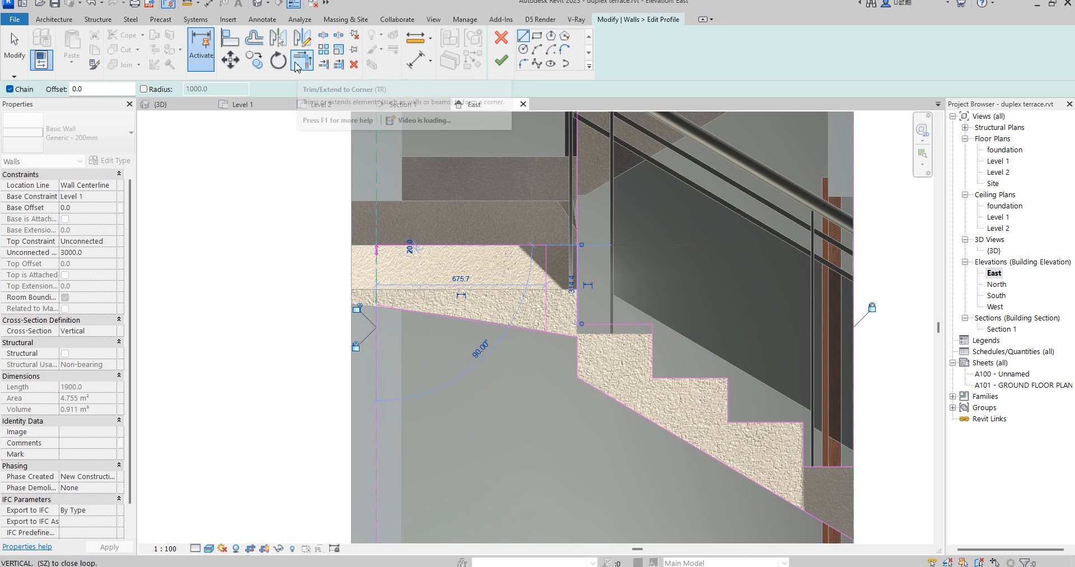
Trim the new lines to corners with the landing's underside line and the wall's outer vertical edge, and finish the profile.
left_click(297, 67)
left_click(495, 244)
left_click(465, 270)
left_click(545, 304)
left_click(558, 334)
left_click(375, 338)
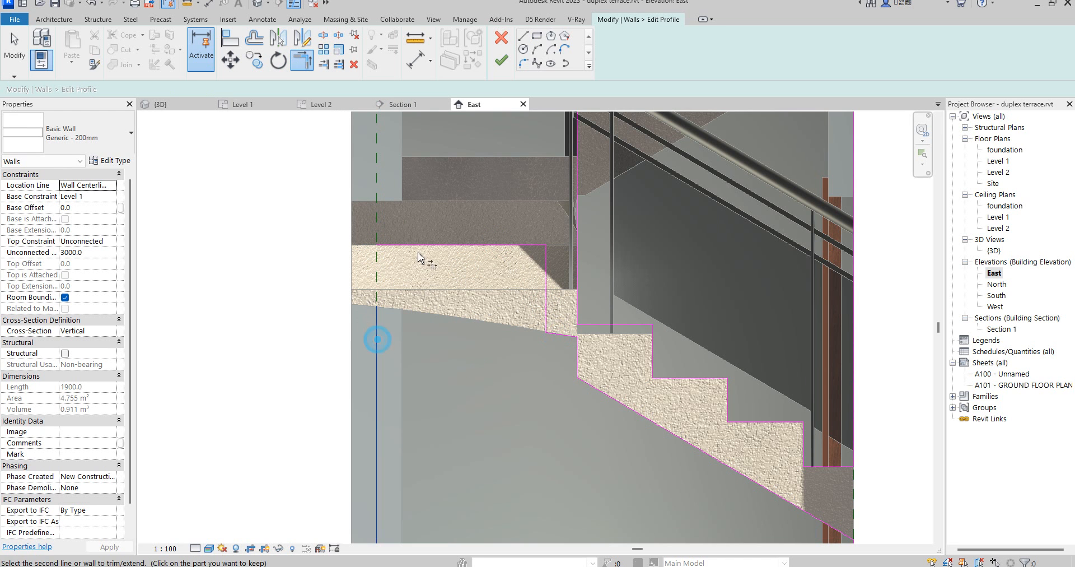
left_click(426, 245)
left_click(505, 66)
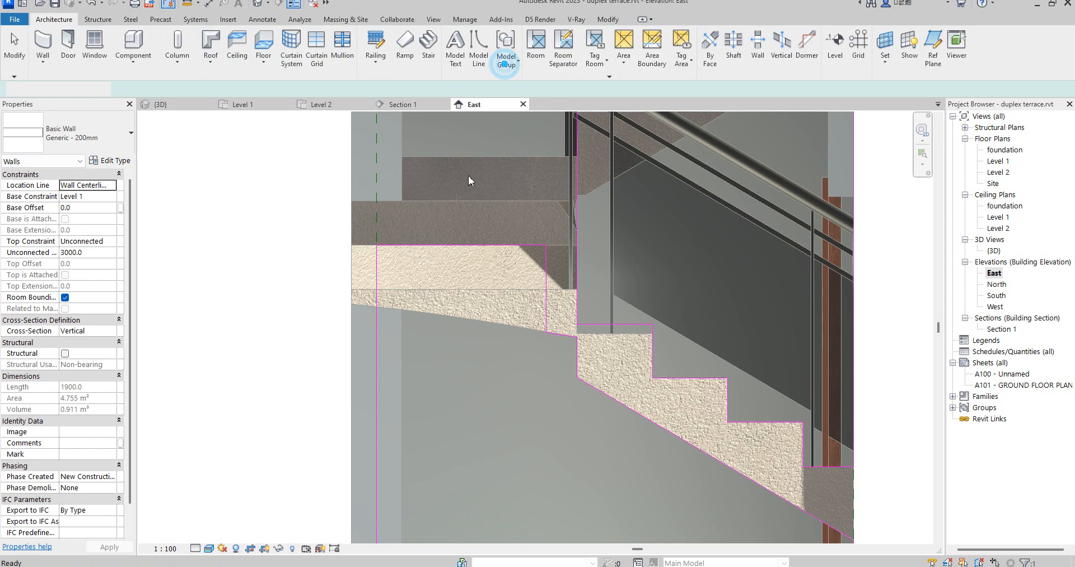
In the 3D view, lower the wall profile's horizontal line at the landing to about 294 mm above the edge over the uppermost tread, and finish.
scroll(432, 367, "down", 3)
left_click(786, 310)
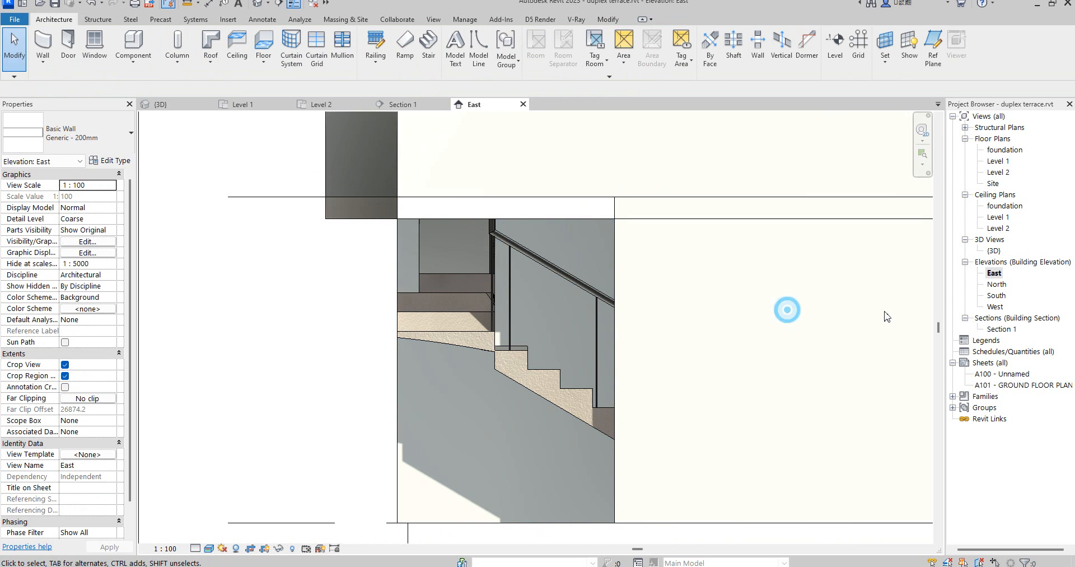
double_click(993, 251)
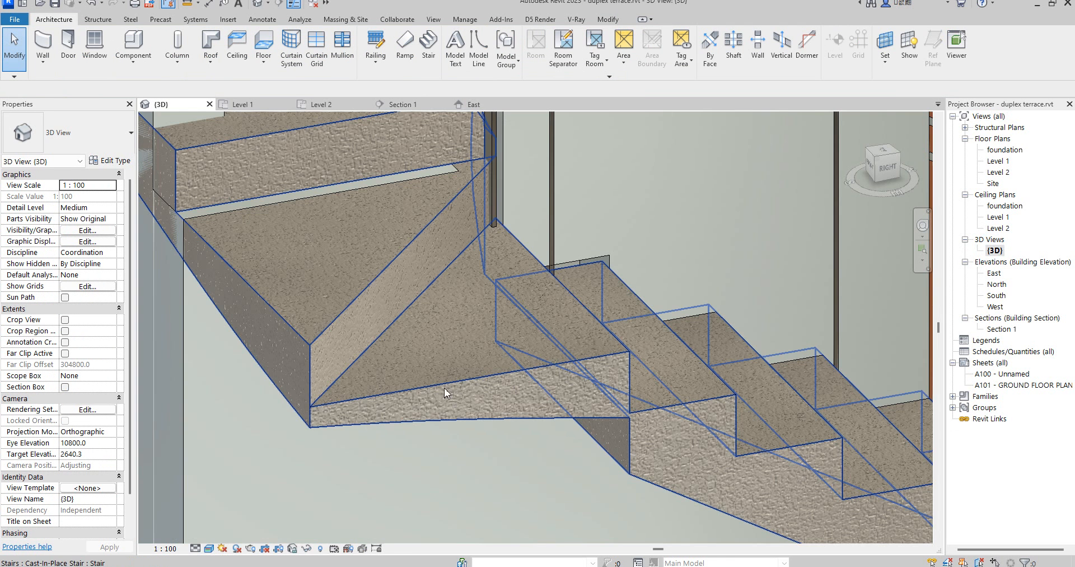
scroll(445, 387, "down", 3)
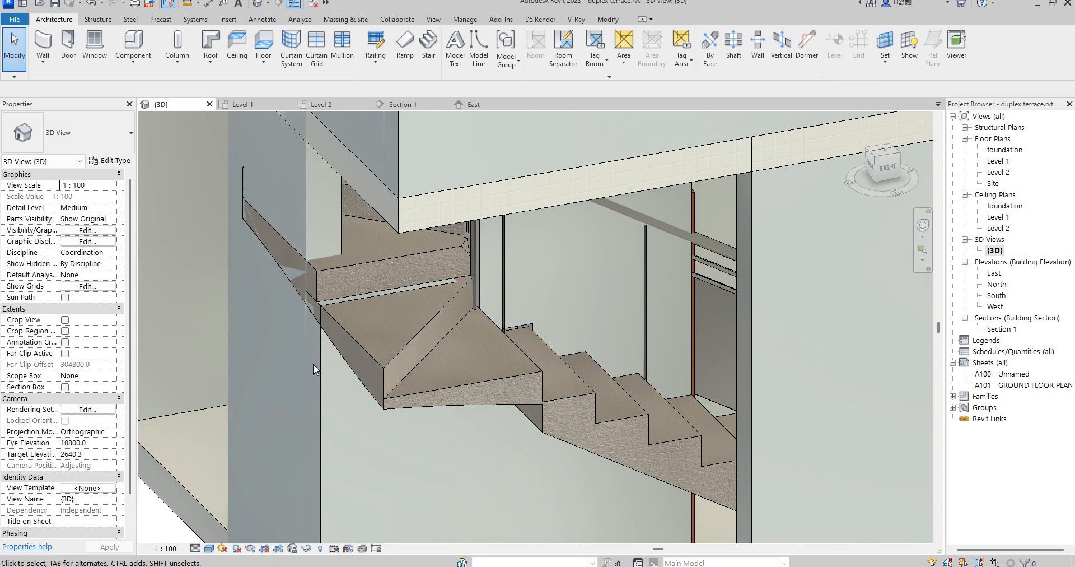
scroll(342, 307, "up", 2)
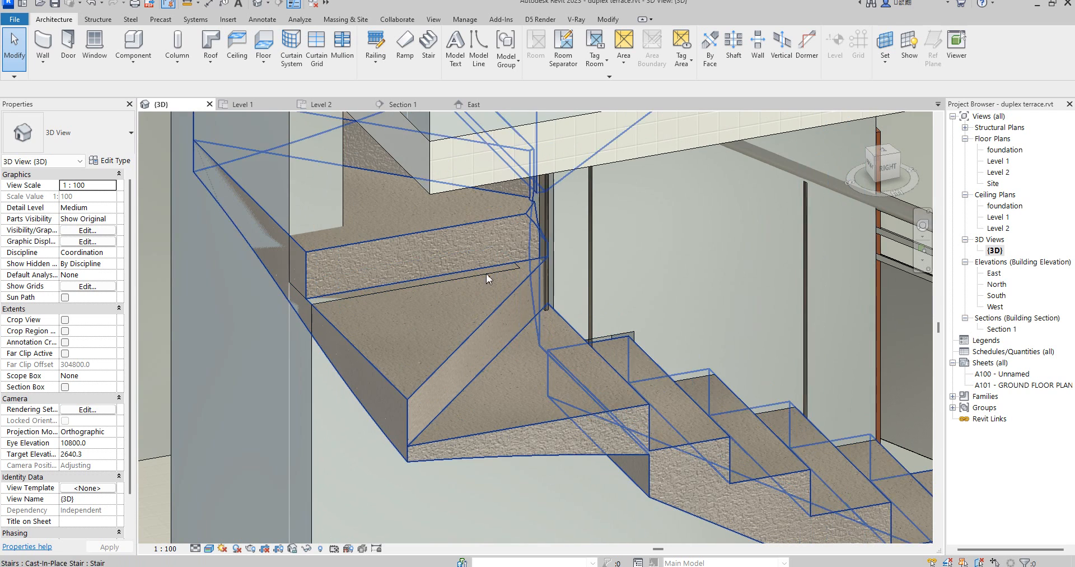
left_click(338, 318)
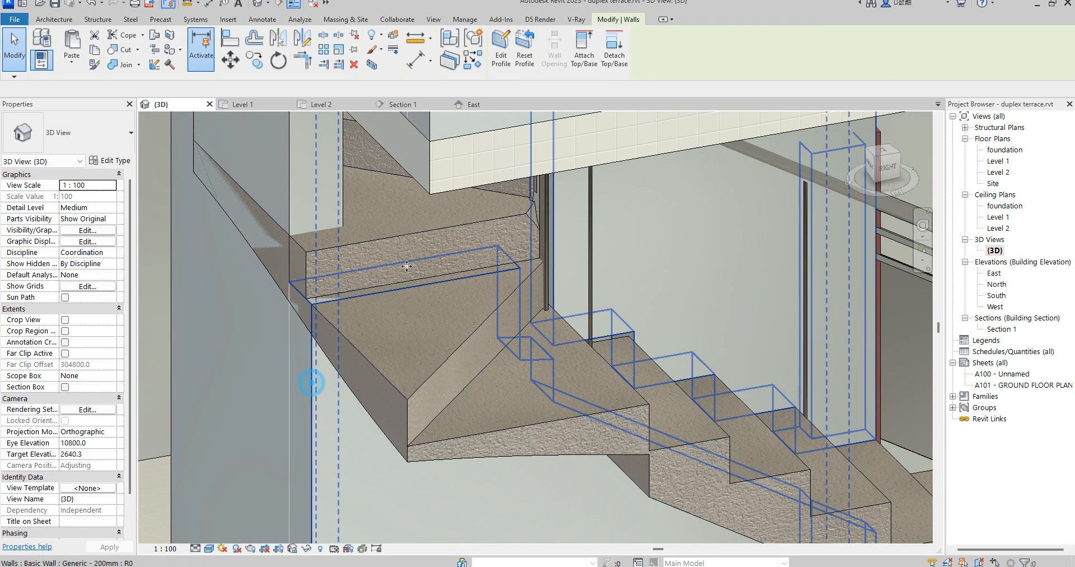
left_click(501, 49)
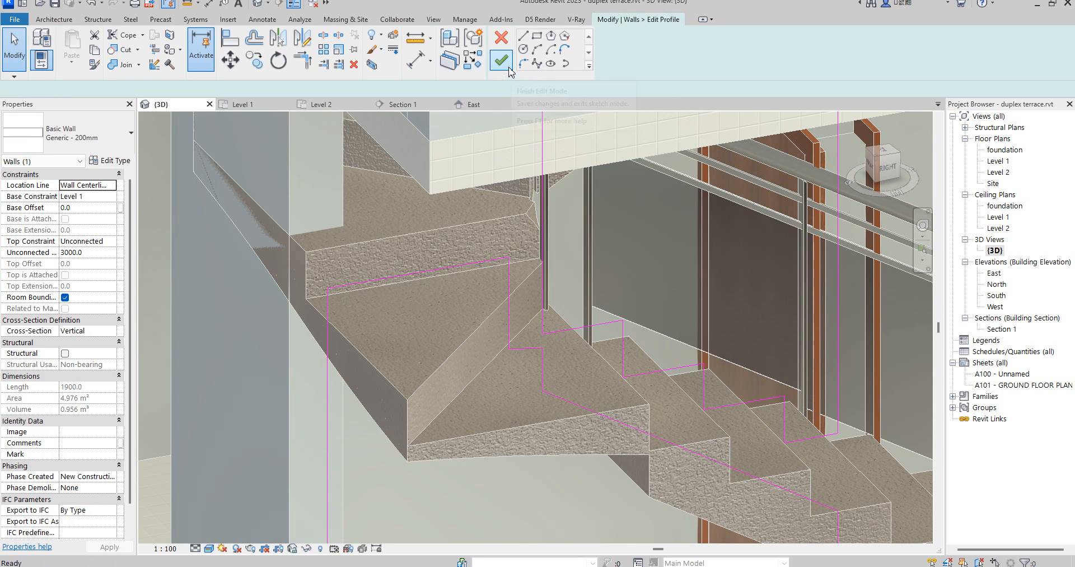
left_click(415, 278)
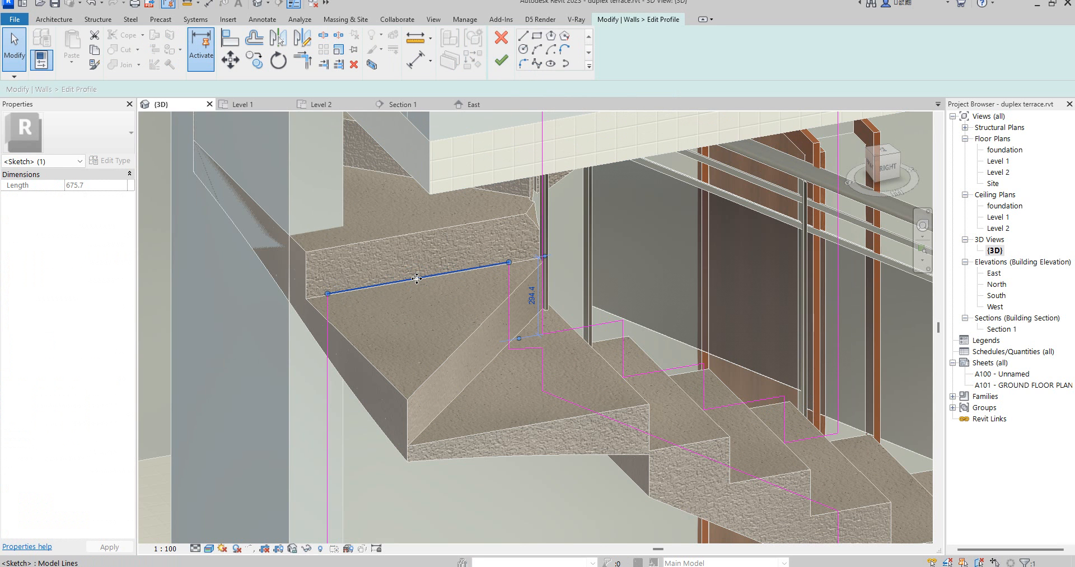
left_click(501, 60)
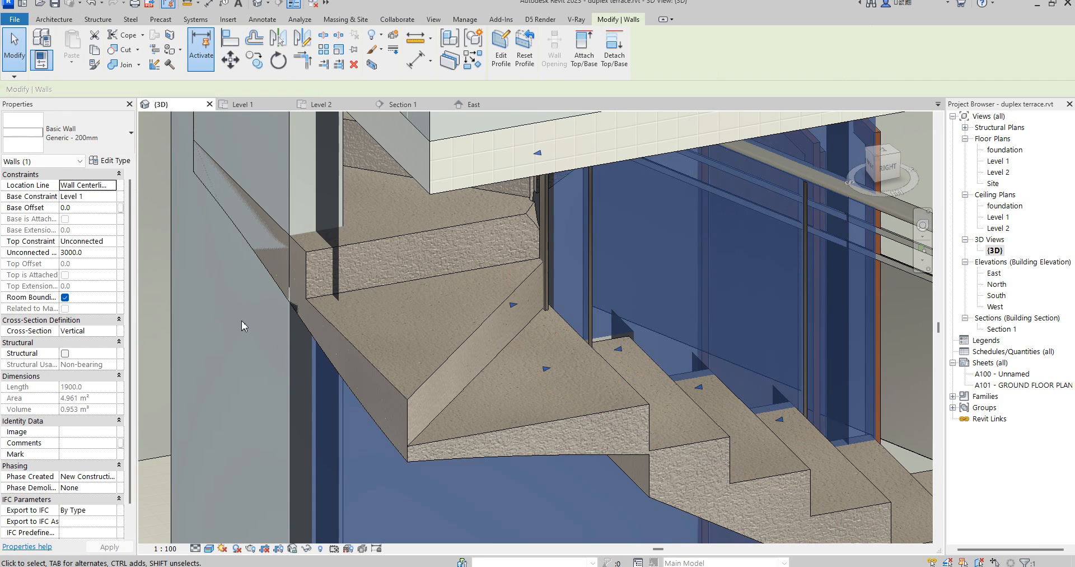
Join the short ground-floor wall beside the staircase and the long outer side wall with a corner trim.
key("Escape")
scroll(370, 304, "down", 10)
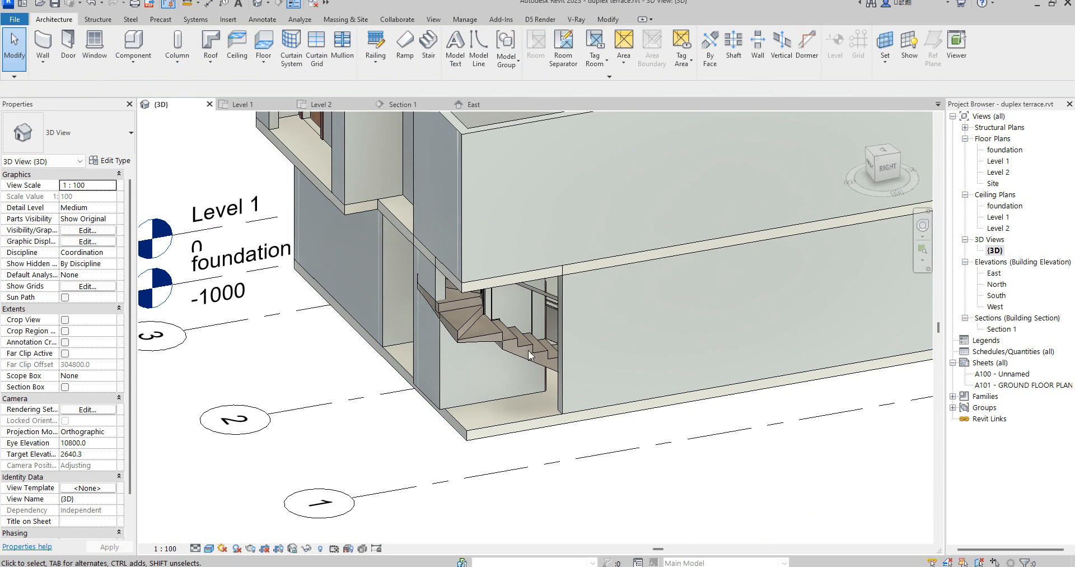
left_click(428, 395)
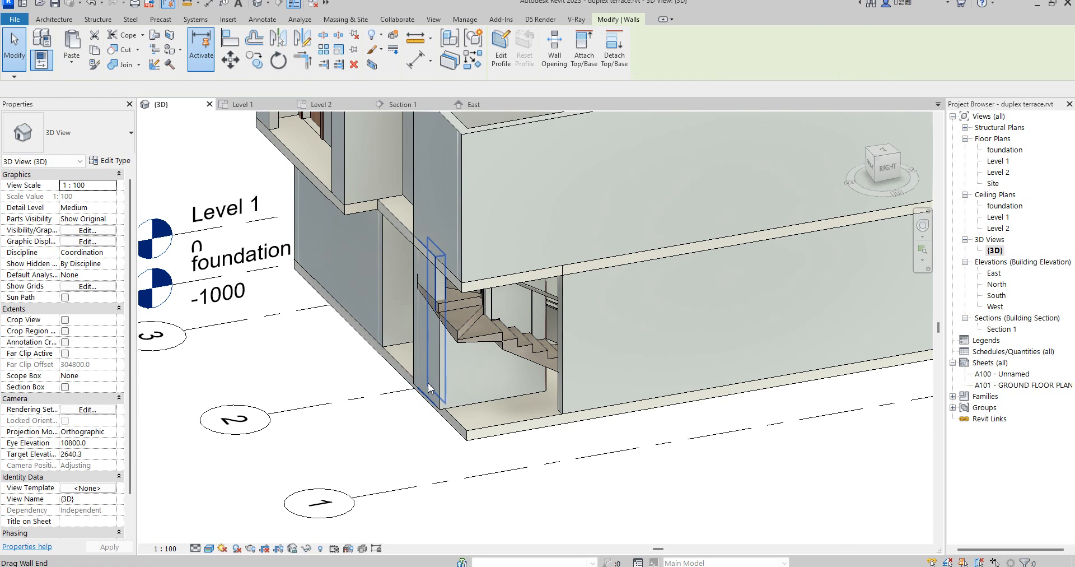
scroll(425, 235, "up", 4)
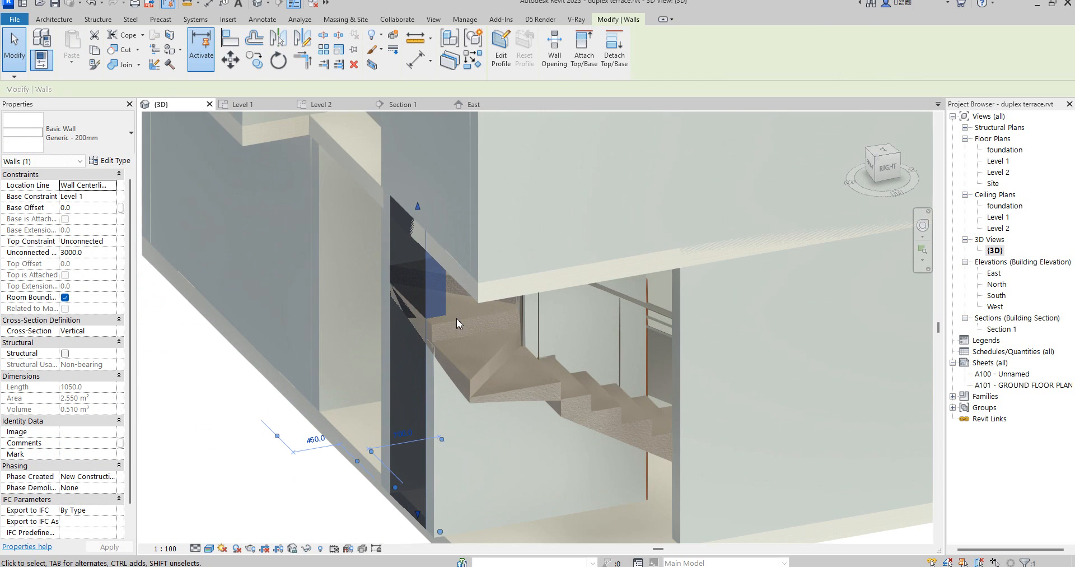
left_click(303, 60)
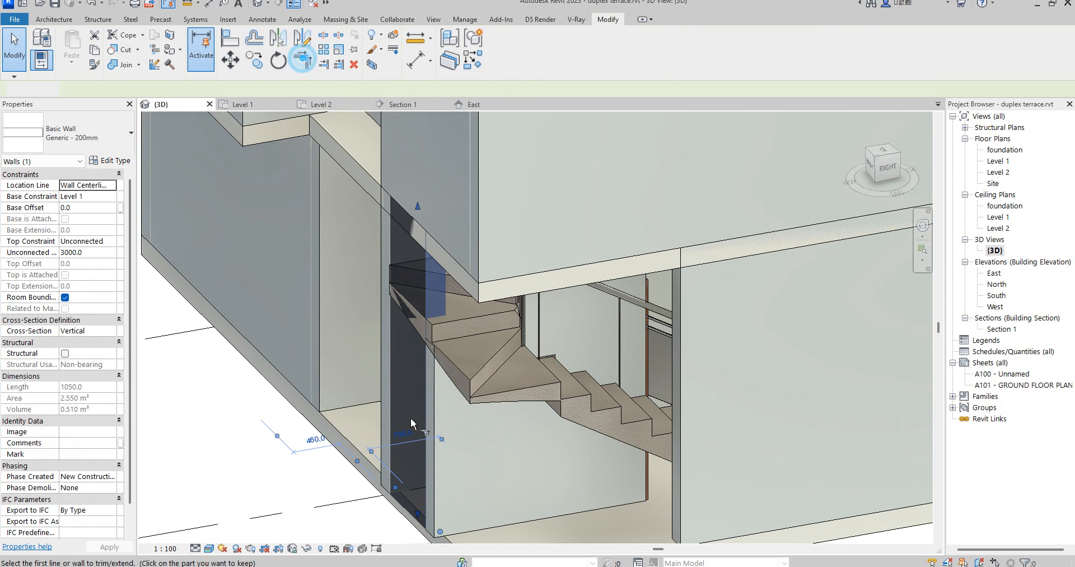
left_click(391, 497)
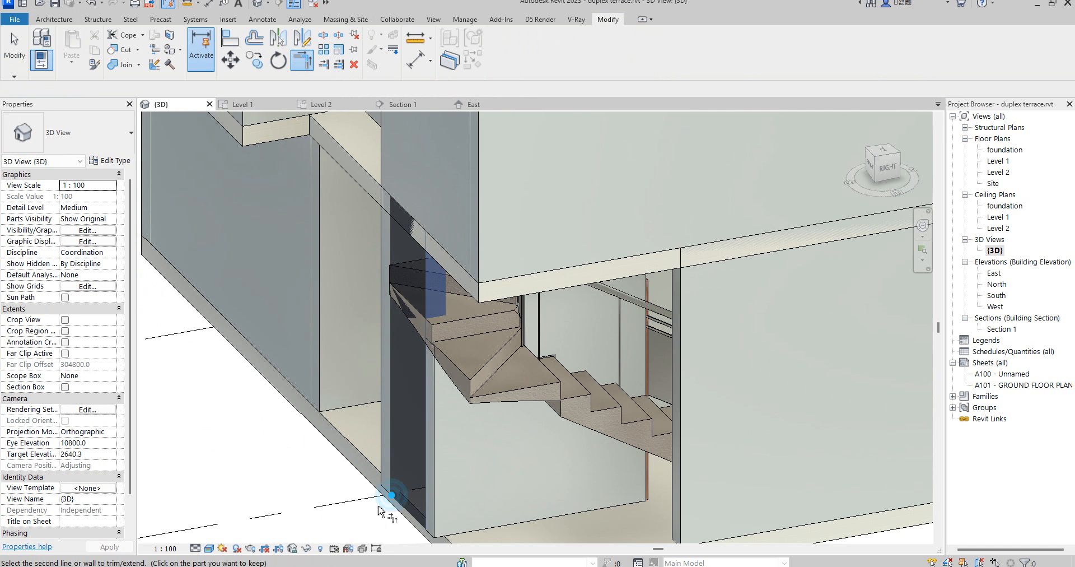
left_click(778, 527)
scroll(537, 380, "down", 4)
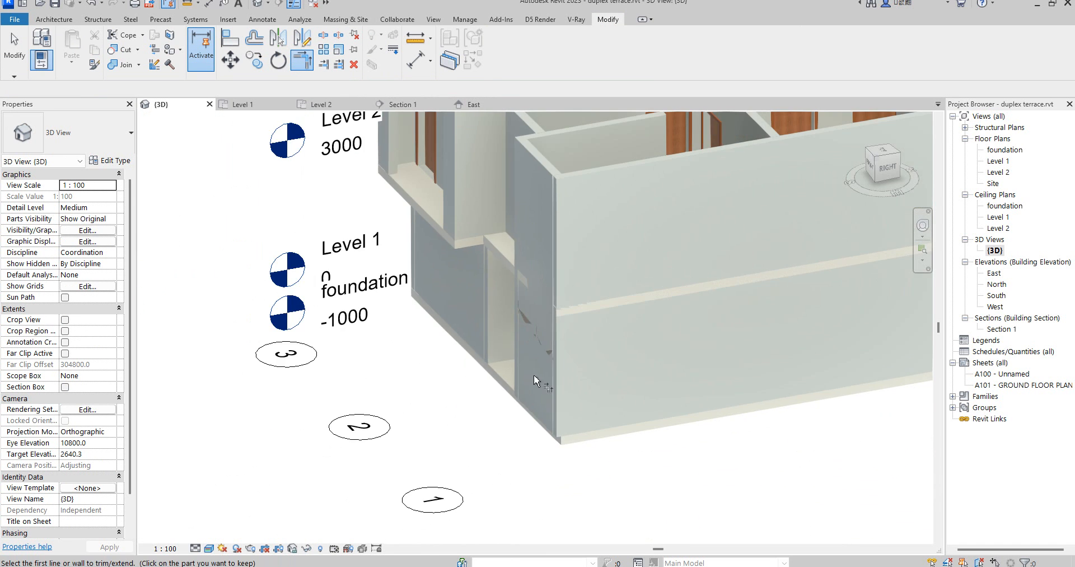
right_click(373, 425)
left_click(392, 218)
right_click(381, 217)
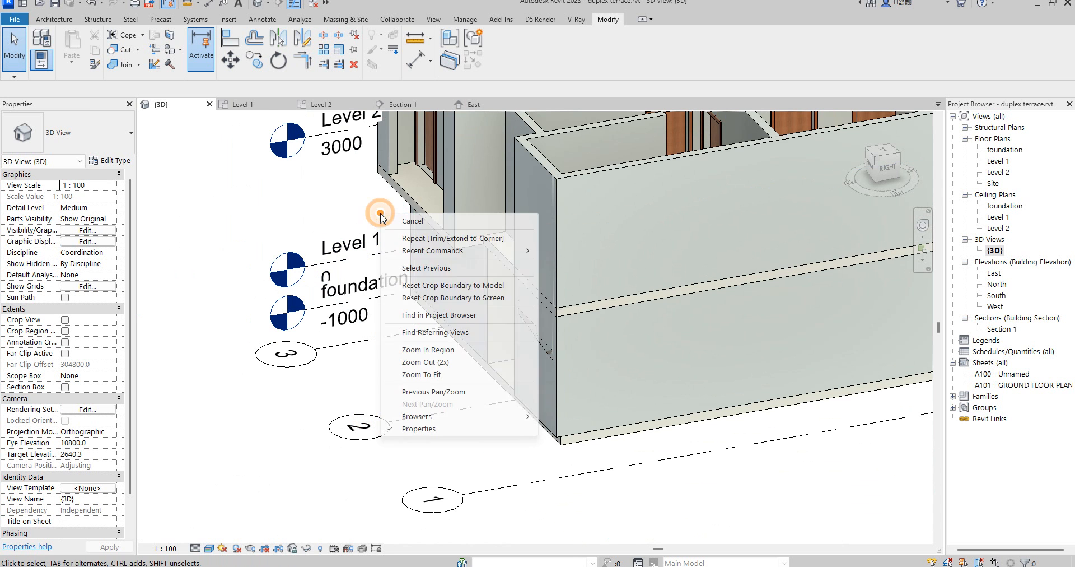
left_click(414, 221)
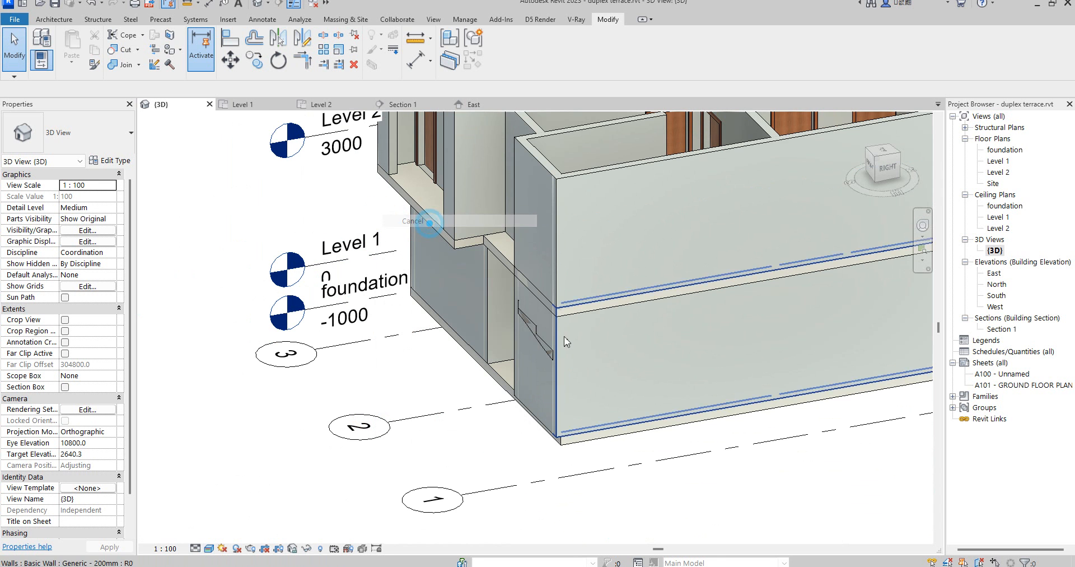
Open the stair protruding through the corner wall for editing and switch to the Level 1 floor plan.
left_click(535, 340)
left_click(500, 54)
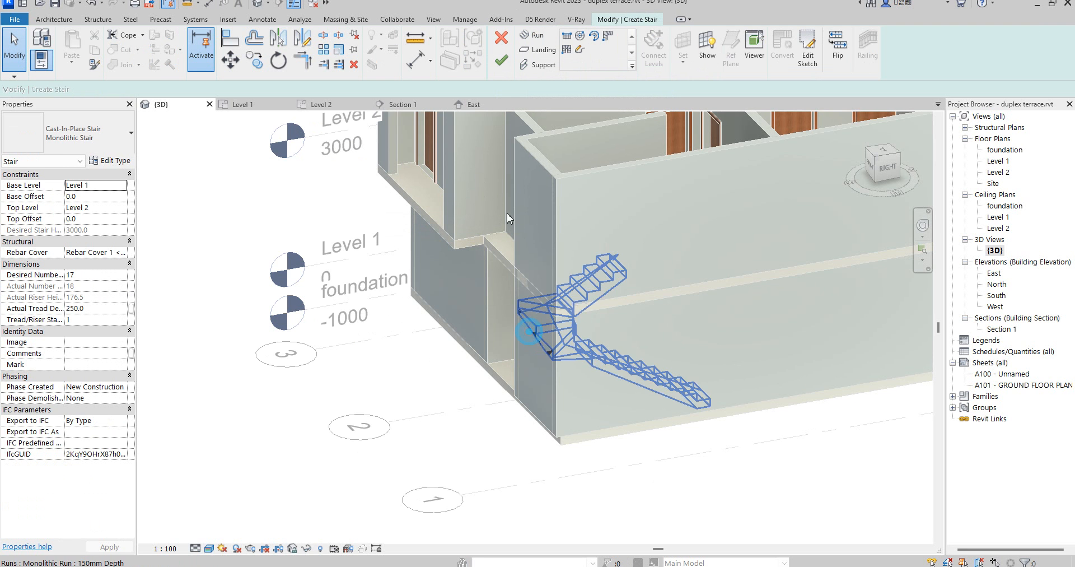
left_click(525, 322)
left_click(579, 51)
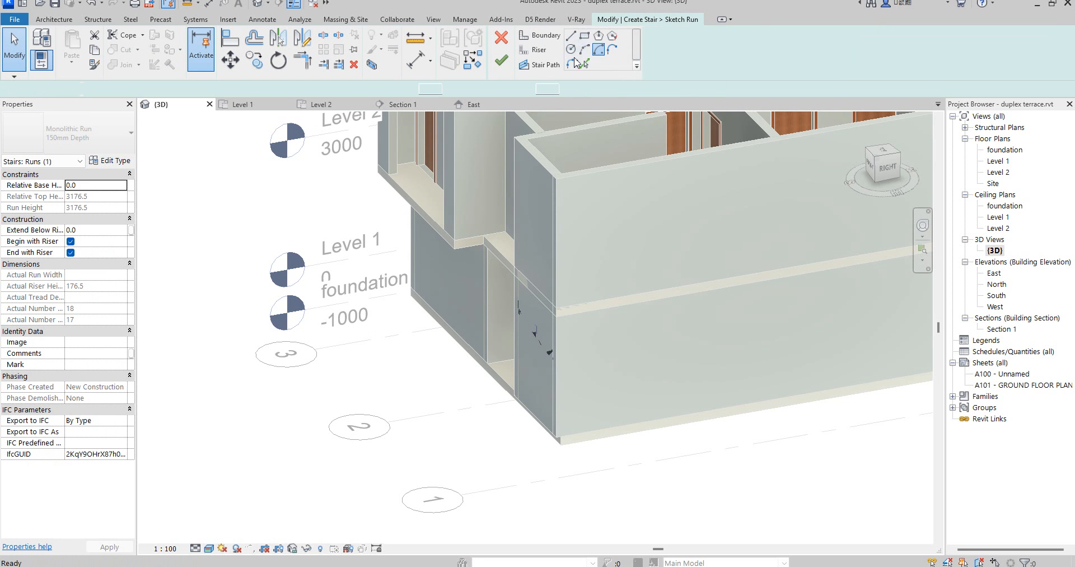
double_click(992, 163)
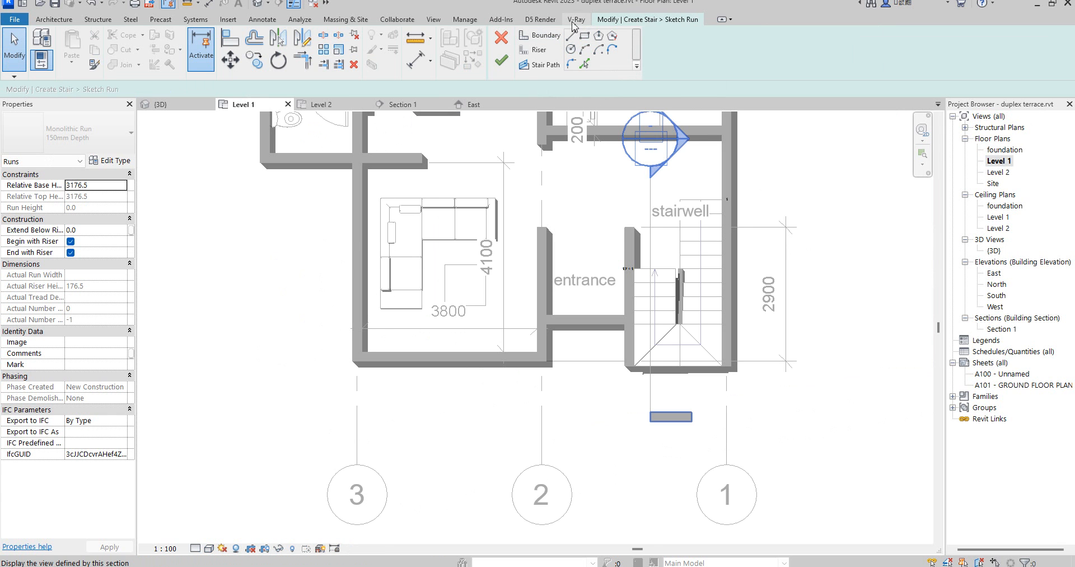
left_click(501, 60)
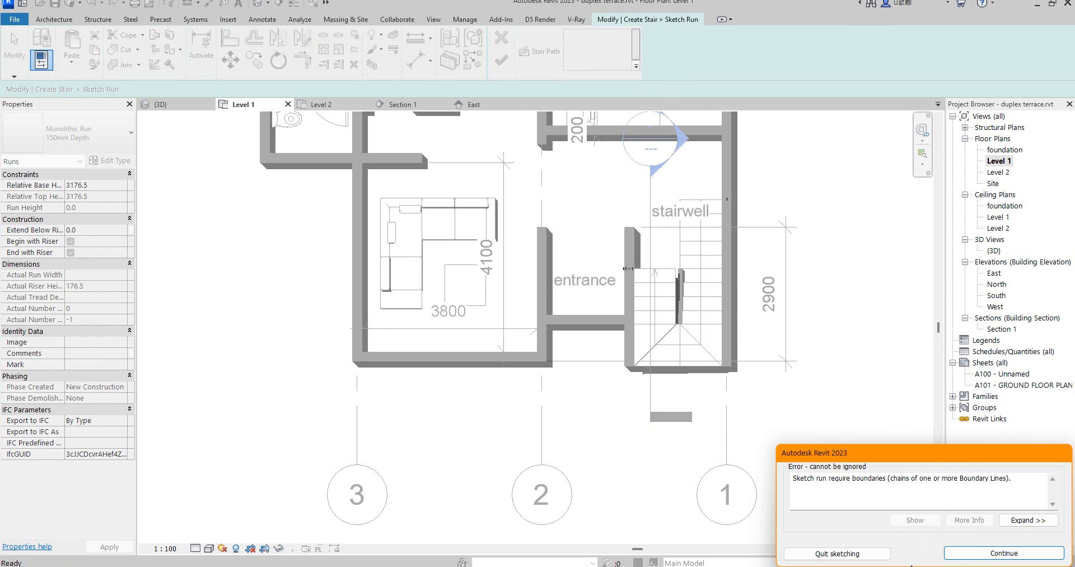
left_click(860, 553)
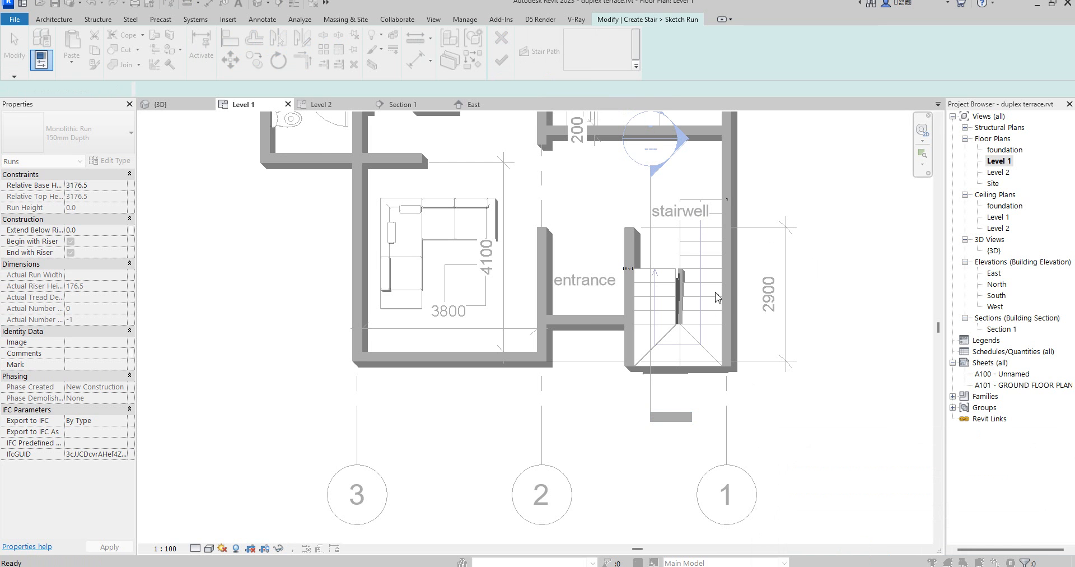
left_click(585, 48)
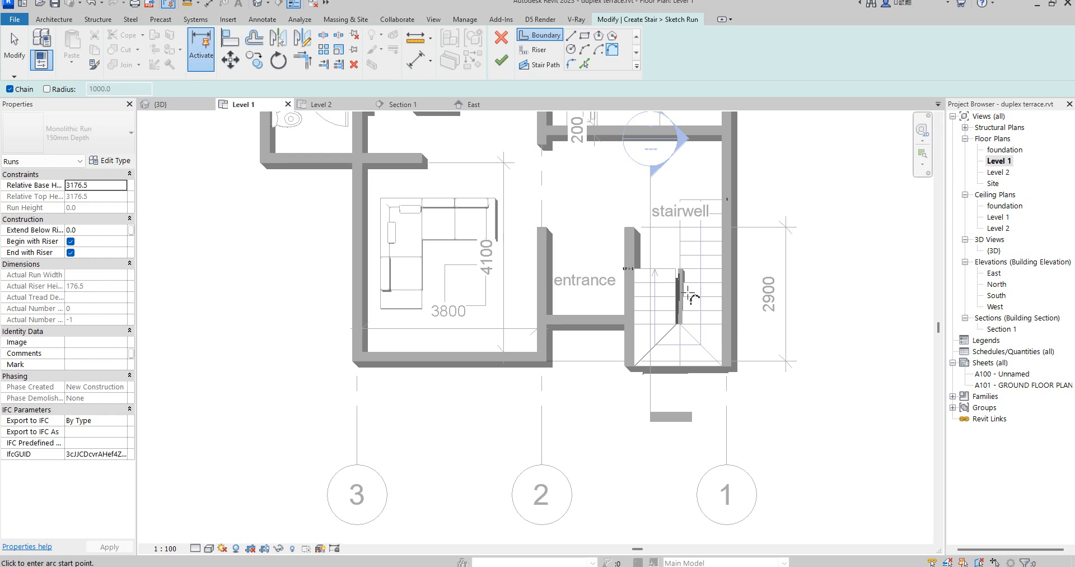
key("Escape")
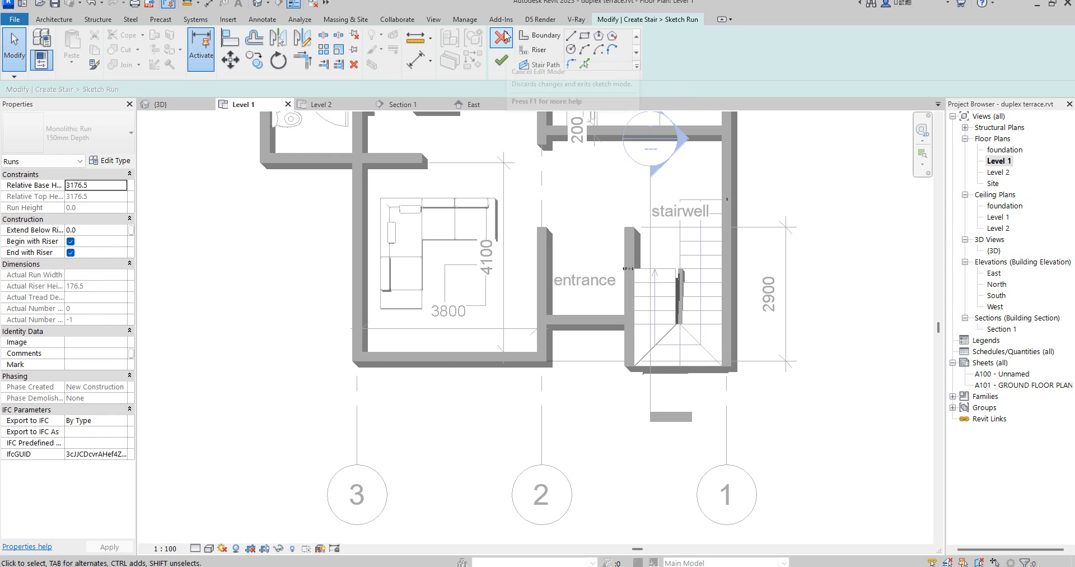
left_click(502, 60)
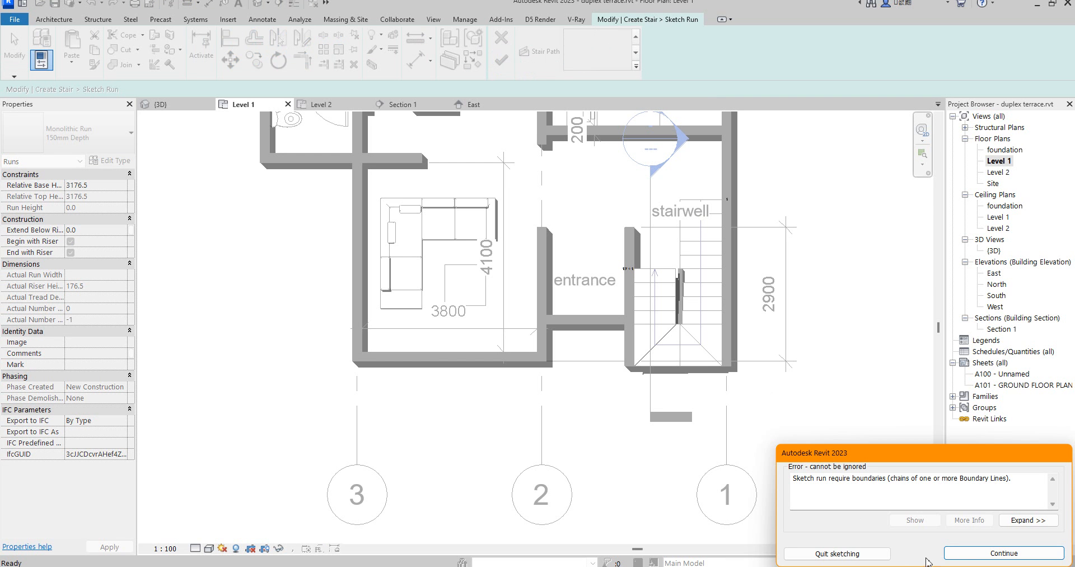
left_click(837, 553)
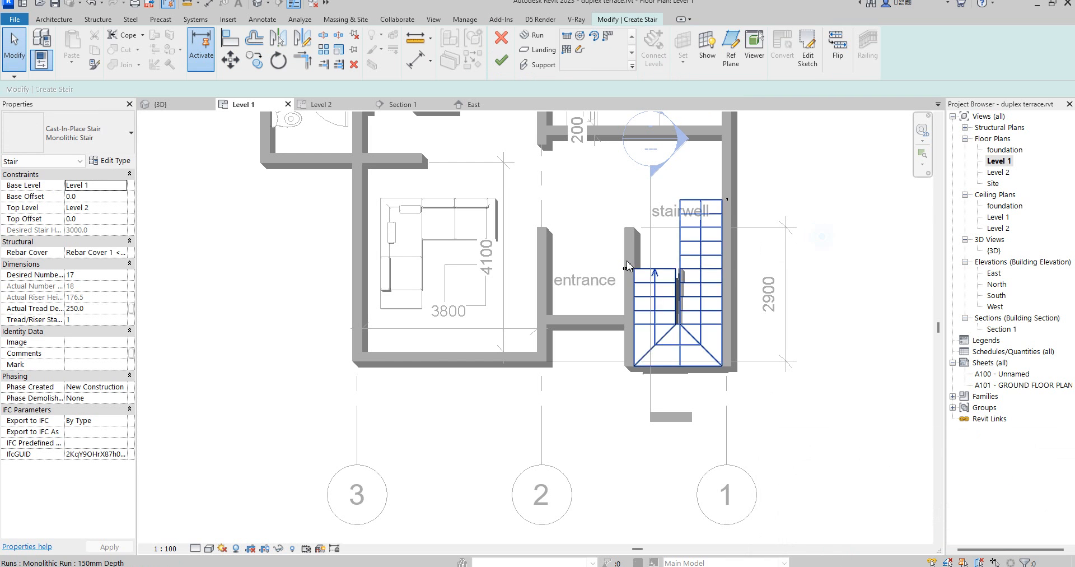
Open the stair run's sketch, move the boundary line along the outer wall 200 mm inward to the wall's inner face, and try to finish.
double_click(703, 250)
scroll(703, 372, "up", 4)
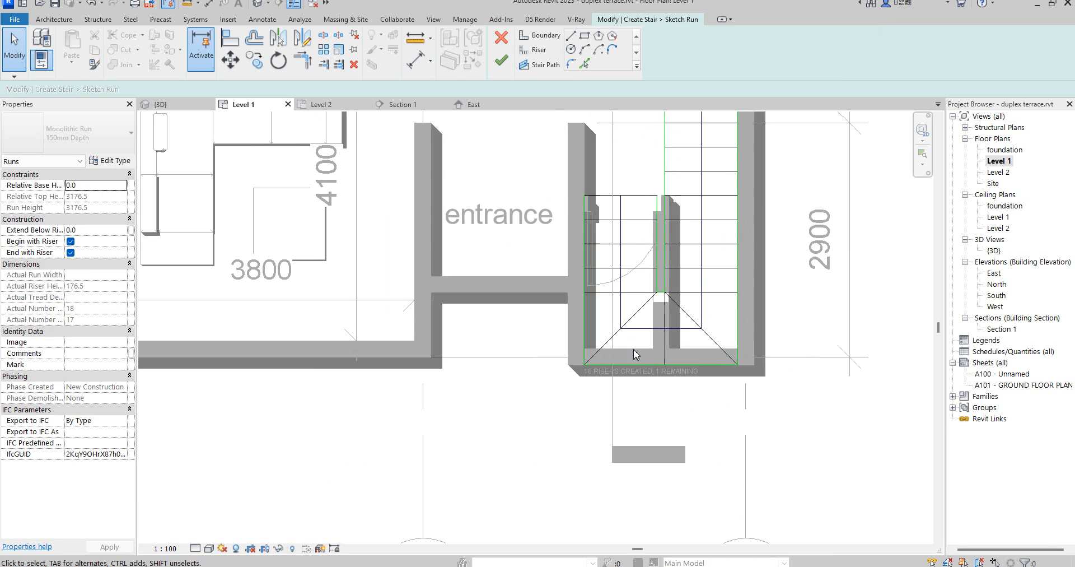
left_click(655, 368)
scroll(656, 369, "up", 3)
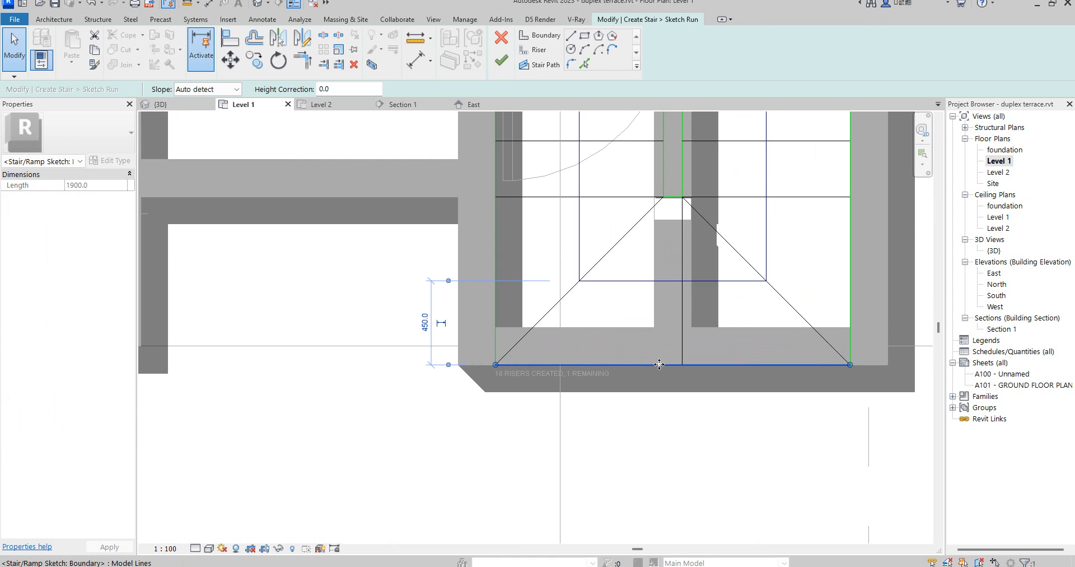
left_click_drag(657, 330, 655, 383)
scroll(655, 382, "down", 6)
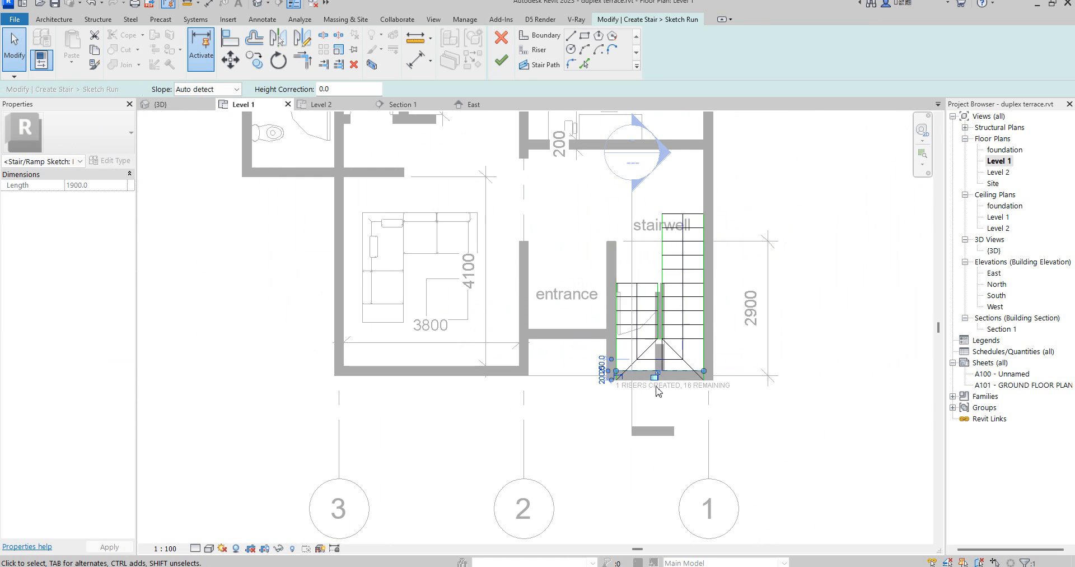
scroll(668, 329, "up", 3)
scroll(643, 378, "down", 3)
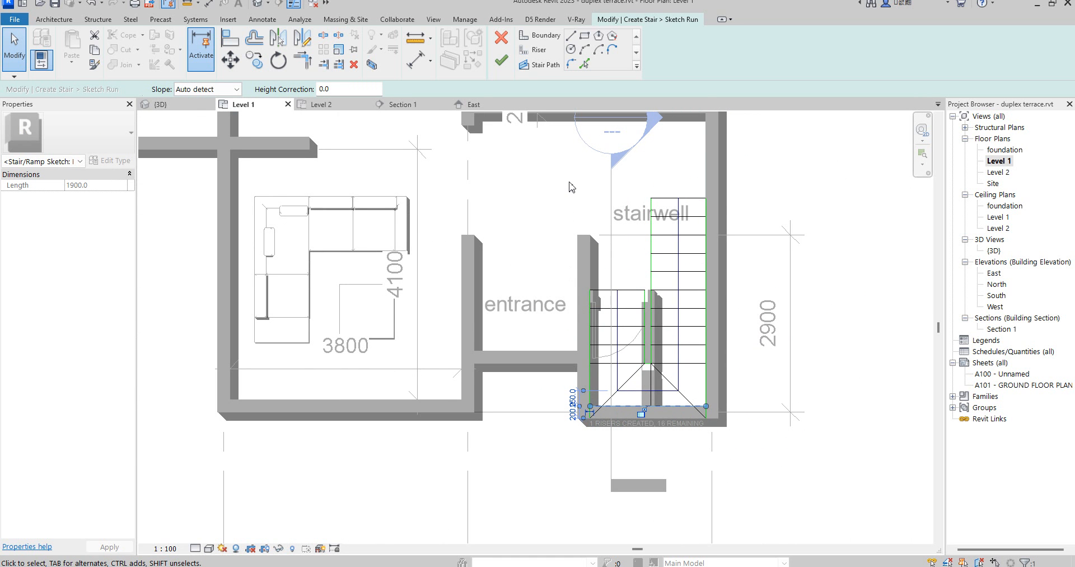
scroll(645, 374, "up", 1)
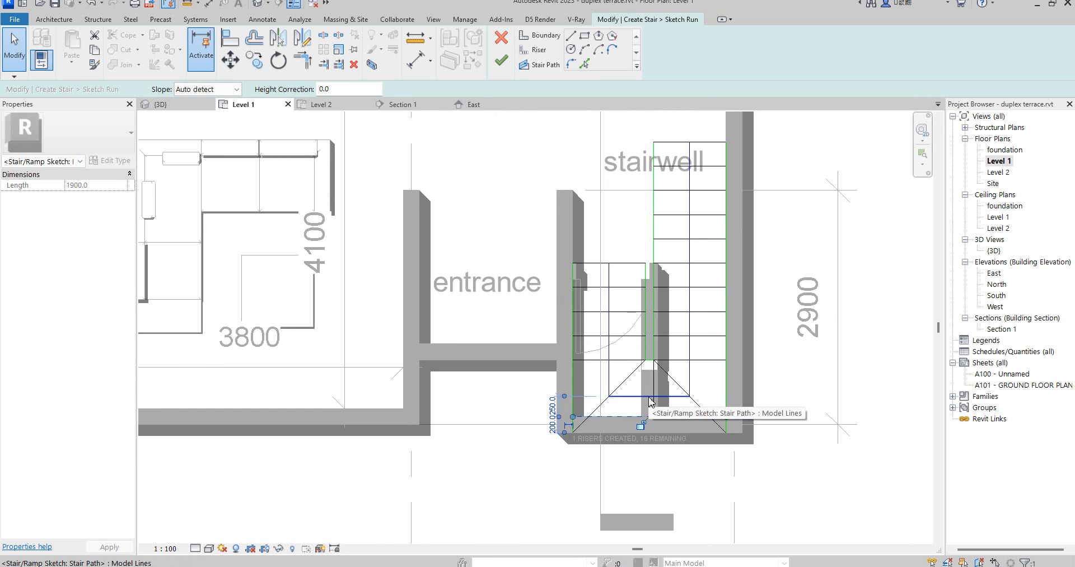
left_click(502, 60)
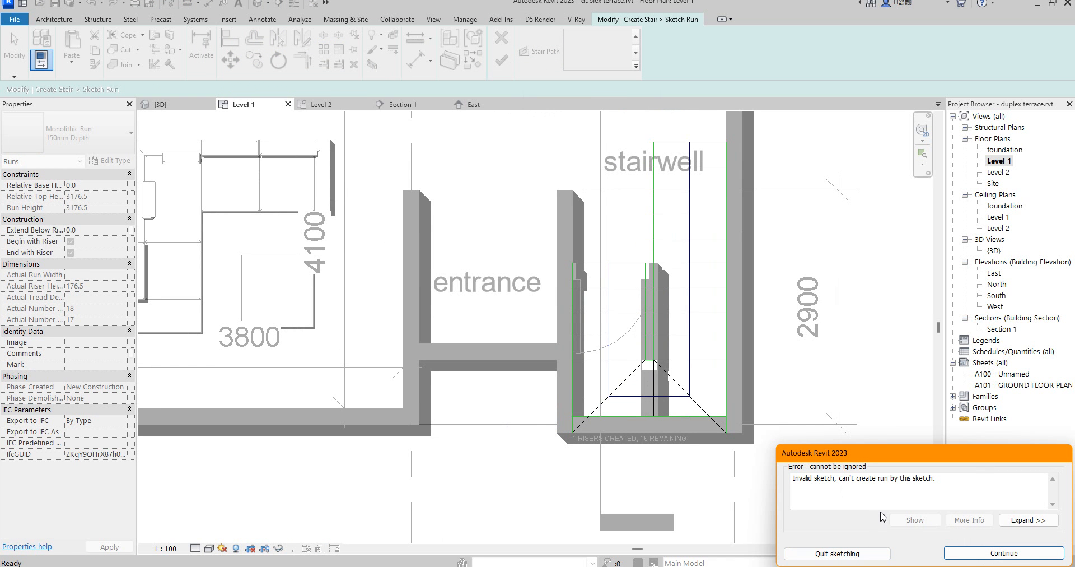
left_click(989, 553)
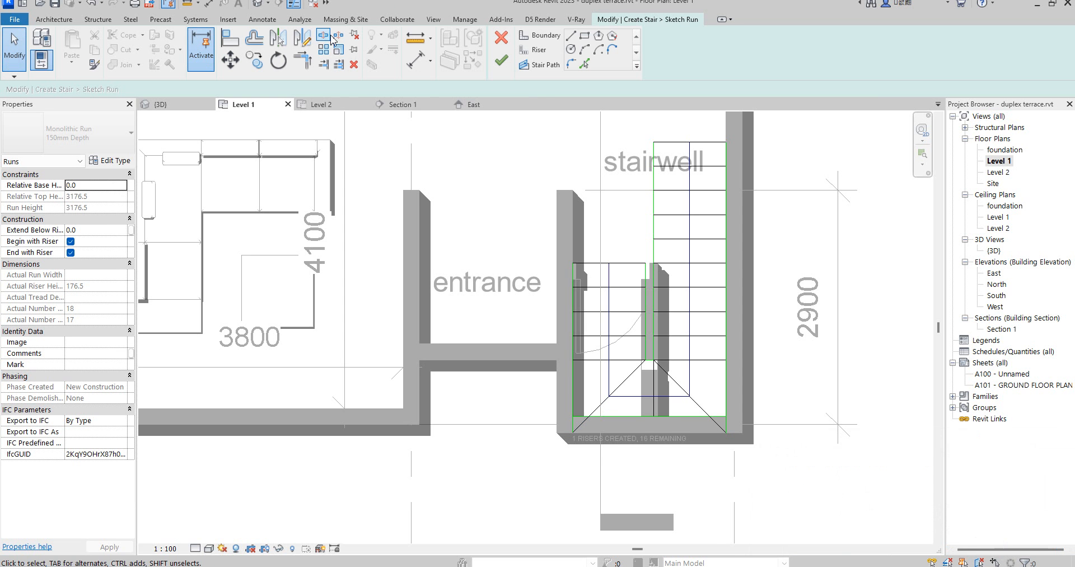
Trim the moved boundary line and the run's side boundaries to corners.
left_click(302, 59)
left_click(606, 415)
left_click(686, 415)
left_click(725, 393)
scroll(716, 419, "up", 3)
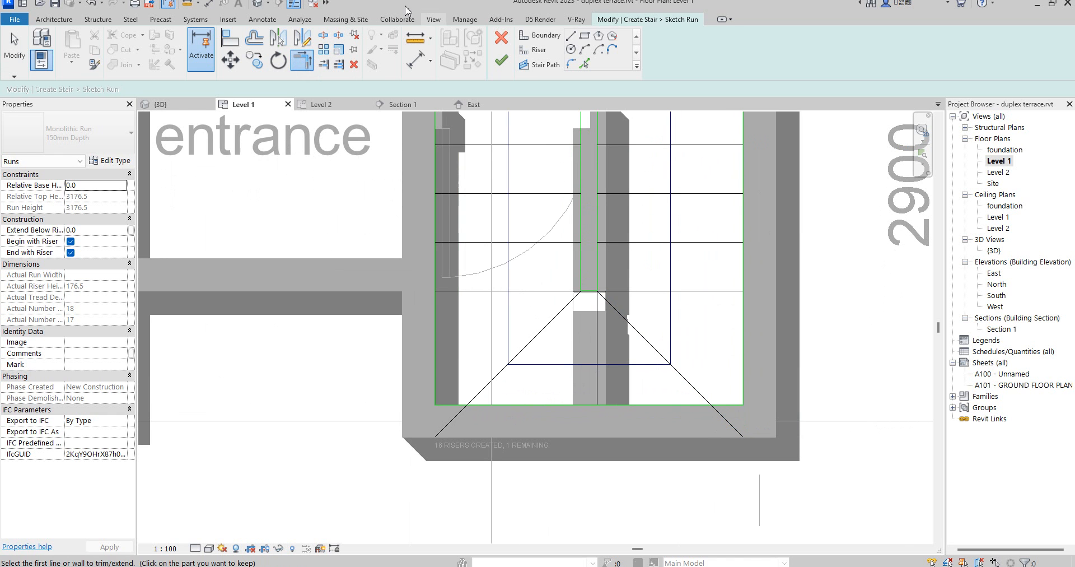
Trim the two diagonal winder risers to the wall-side boundary line and try to finish the run sketch.
left_click(339, 65)
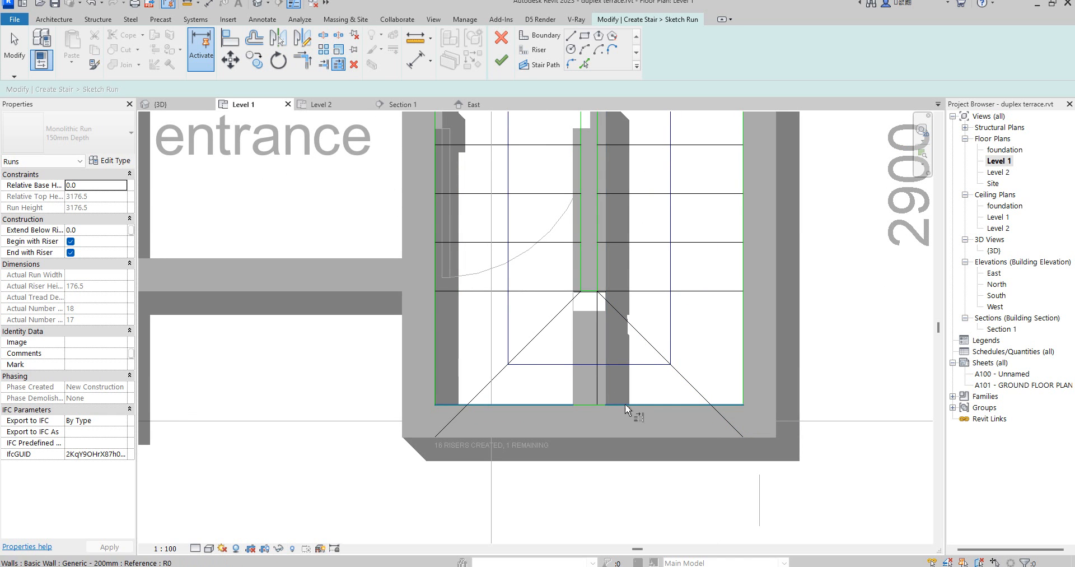
left_click(682, 375)
left_click(492, 380)
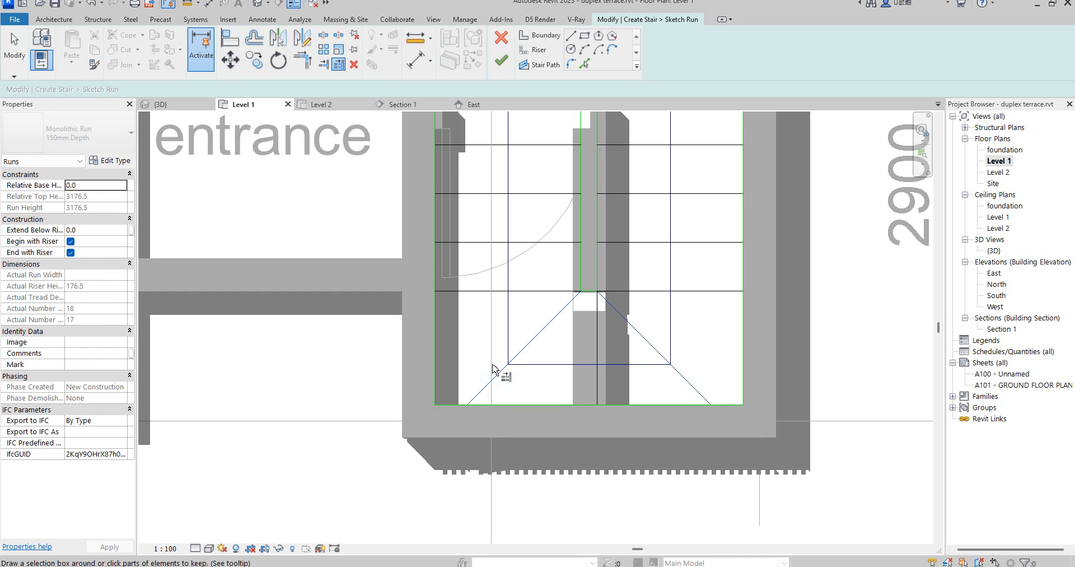
left_click(500, 61)
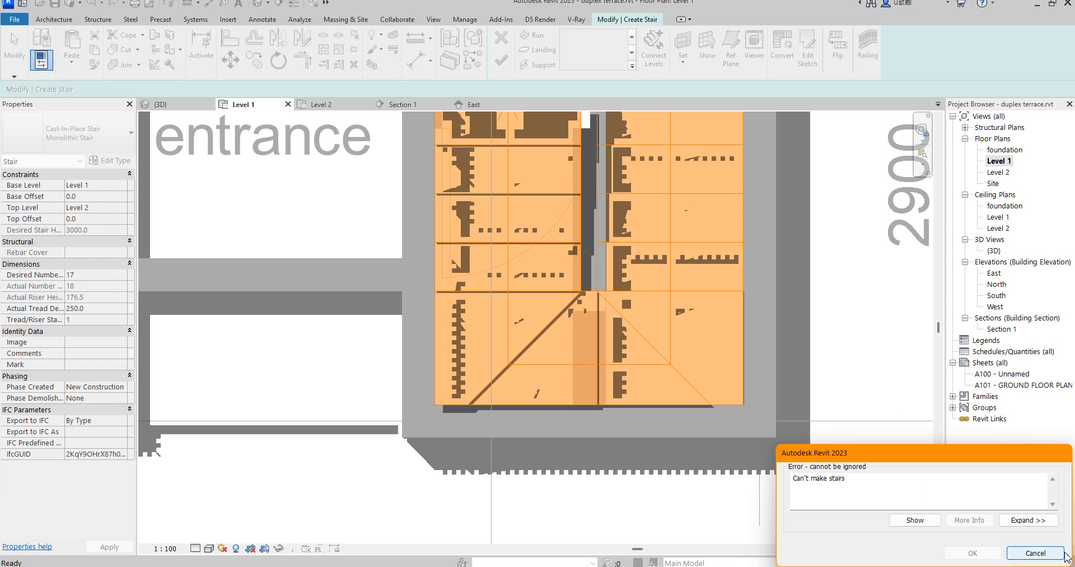
left_click(1035, 553)
Stretch the diagonal riser on the grid 1 side to the boundary corner and shift the adjacent stair path line outward to meet it.
scroll(696, 409, "up", 3)
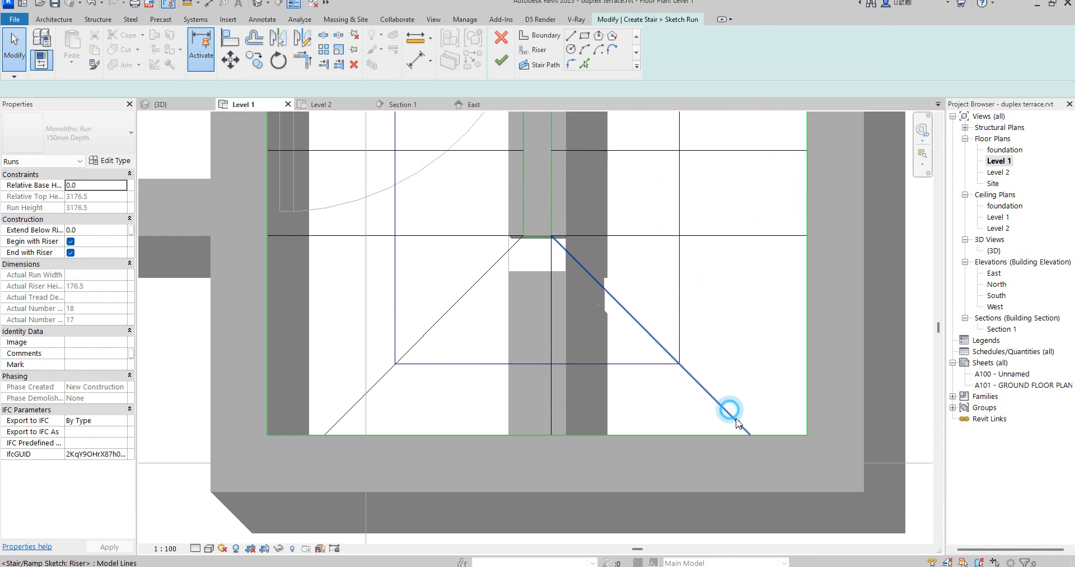
left_click(749, 433)
left_click_drag(750, 435, 807, 435)
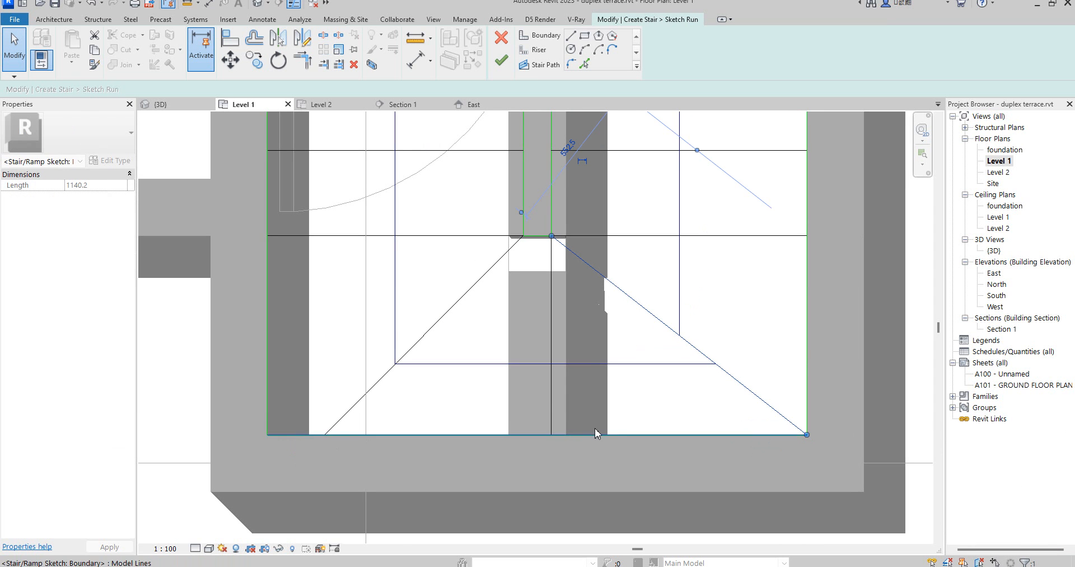
left_click(680, 302)
left_click_drag(680, 282, 717, 297)
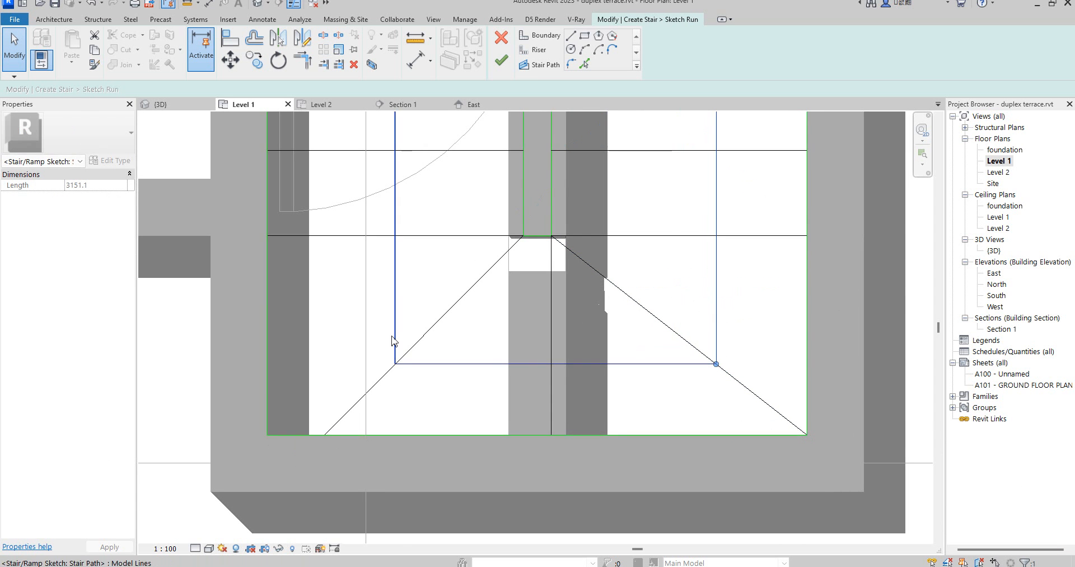
Stretch the entrance-side diagonal riser to its boundary corner and move the adjacent stair path line to 320 mm from the outer boundary.
left_click(373, 379)
left_click_drag(323, 434, 268, 434)
left_click(395, 297)
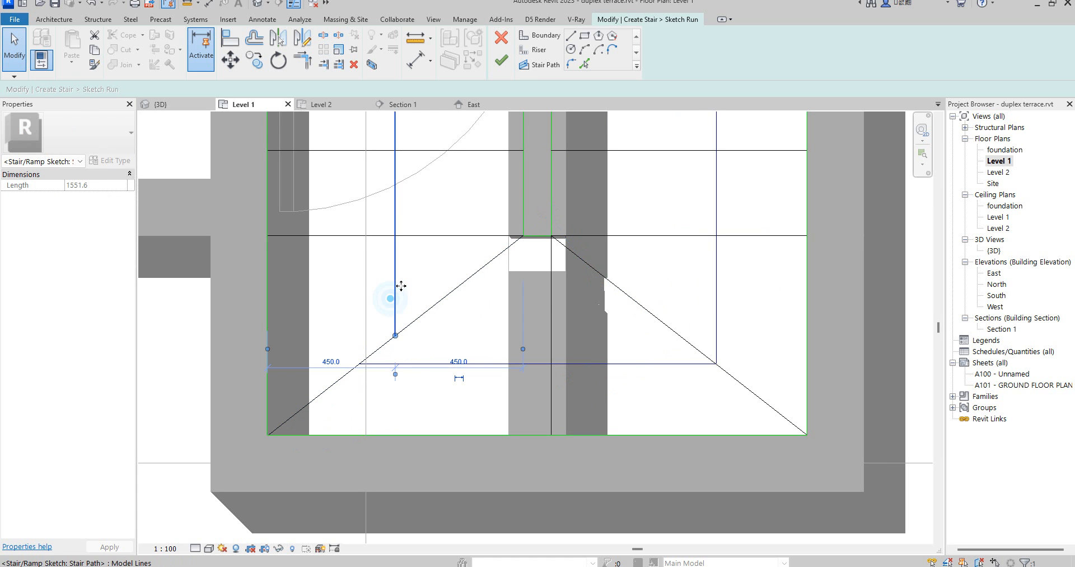
left_click_drag(386, 292, 360, 308)
scroll(350, 384, "up", 4)
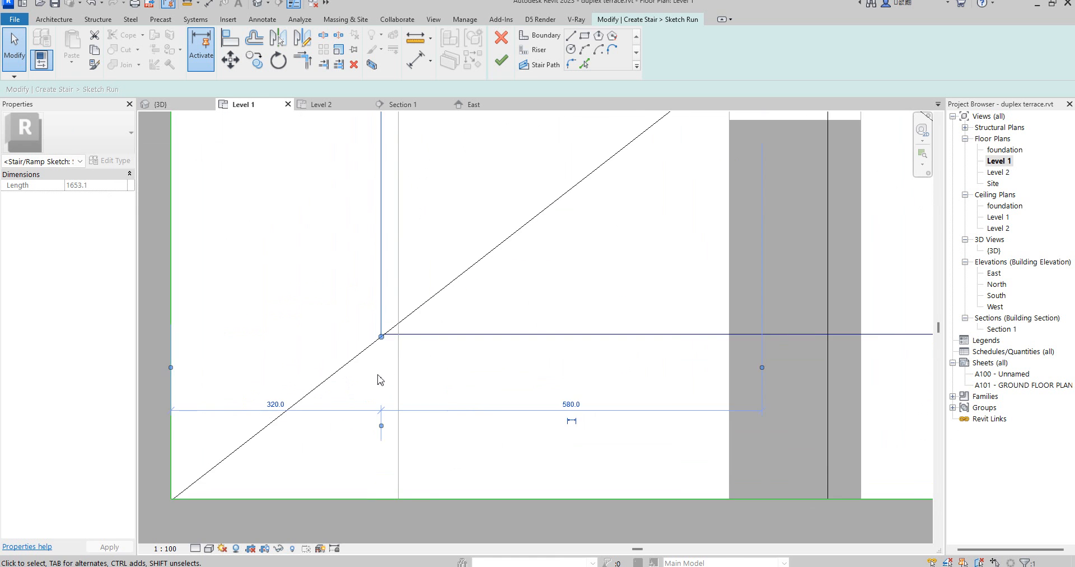
scroll(396, 337, "up", 2)
left_click(306, 60)
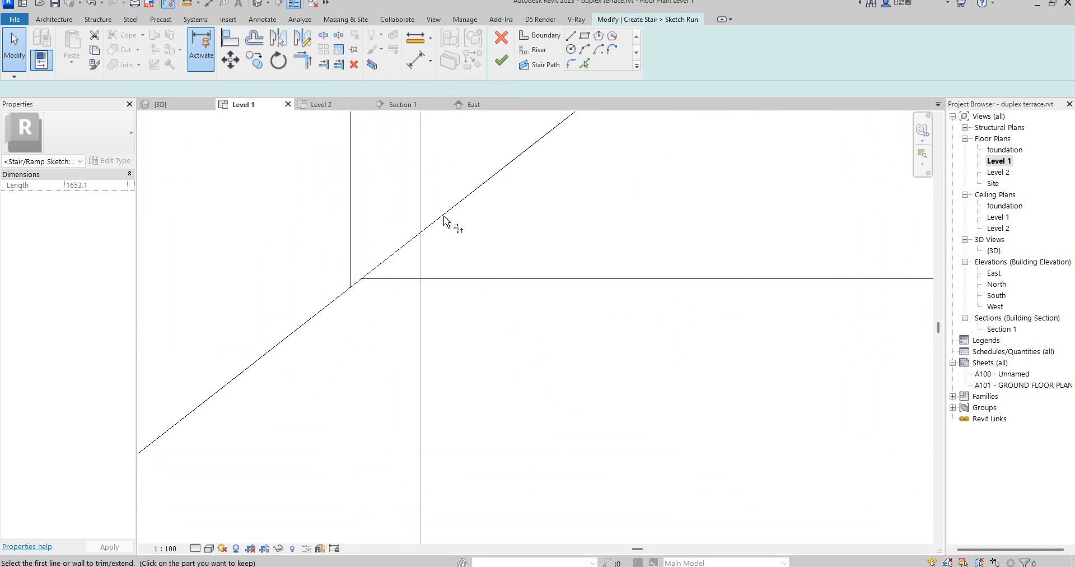
key("Escape")
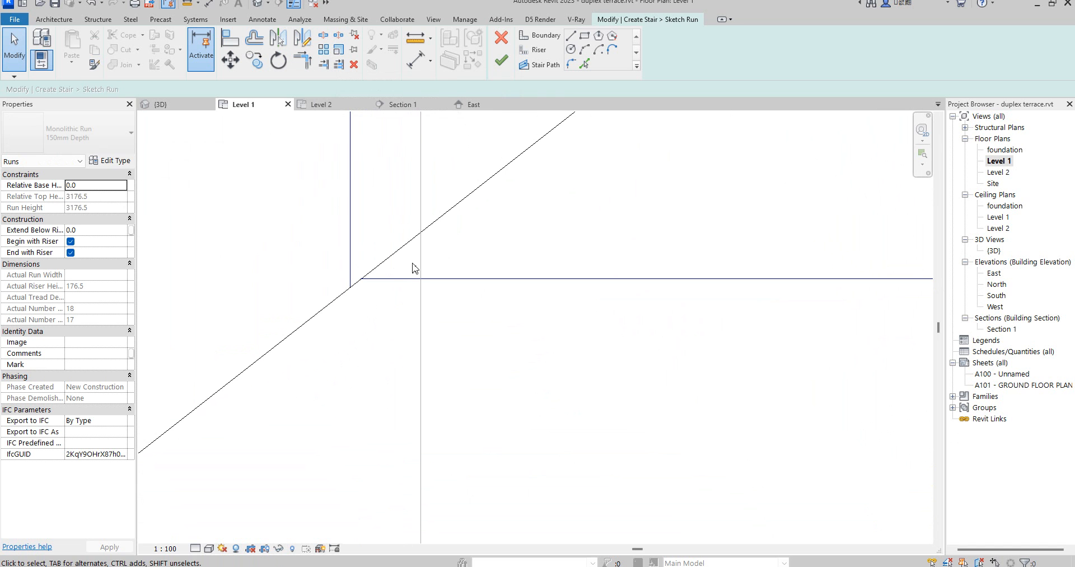
Nudge the entrance-side stair path line inward to meet the cross path line at the diagonal riser and try to finish the run sketch.
left_click(353, 261)
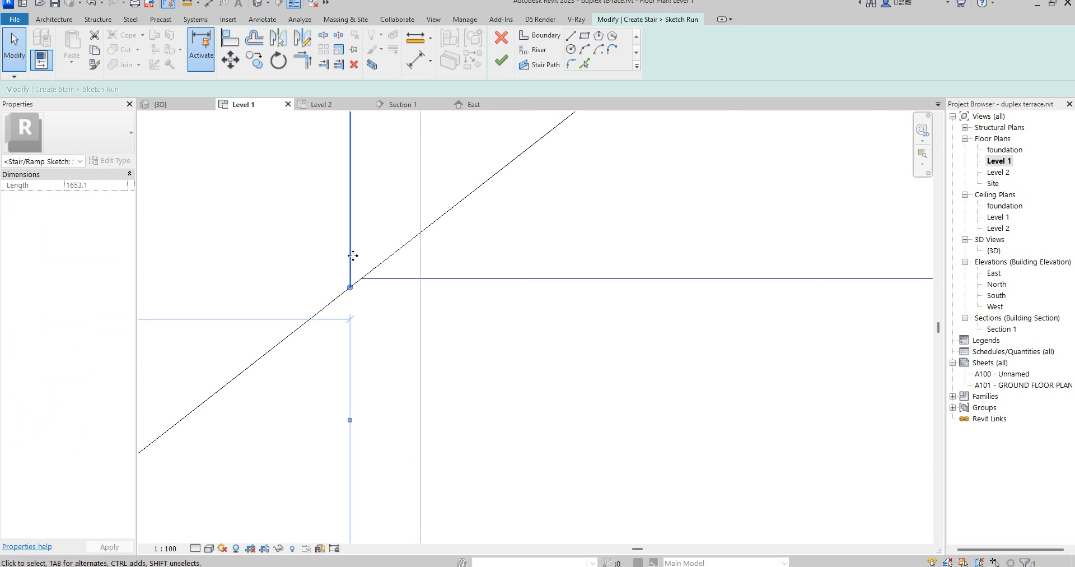
scroll(361, 289, "up", 1)
scroll(354, 262, "up", 4)
key("Right")
key("Right")
key("Right")
key("Right")
key("Right")
key("Right")
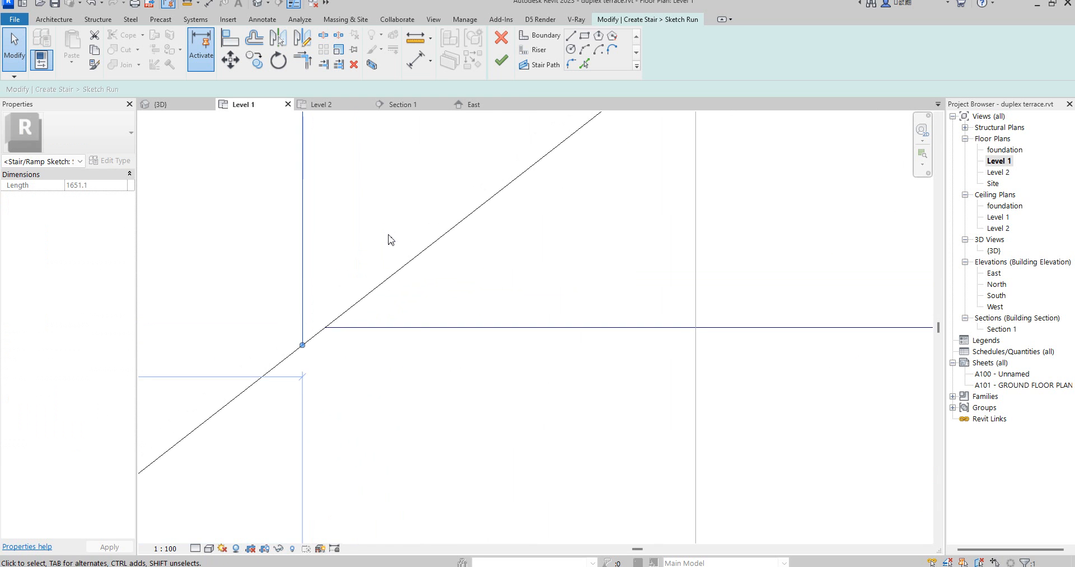
key("Right")
key("Right")
key("Right")
key("Right")
key("Right")
scroll(369, 261, "up", 4)
key("Right")
key("Right")
key("Right")
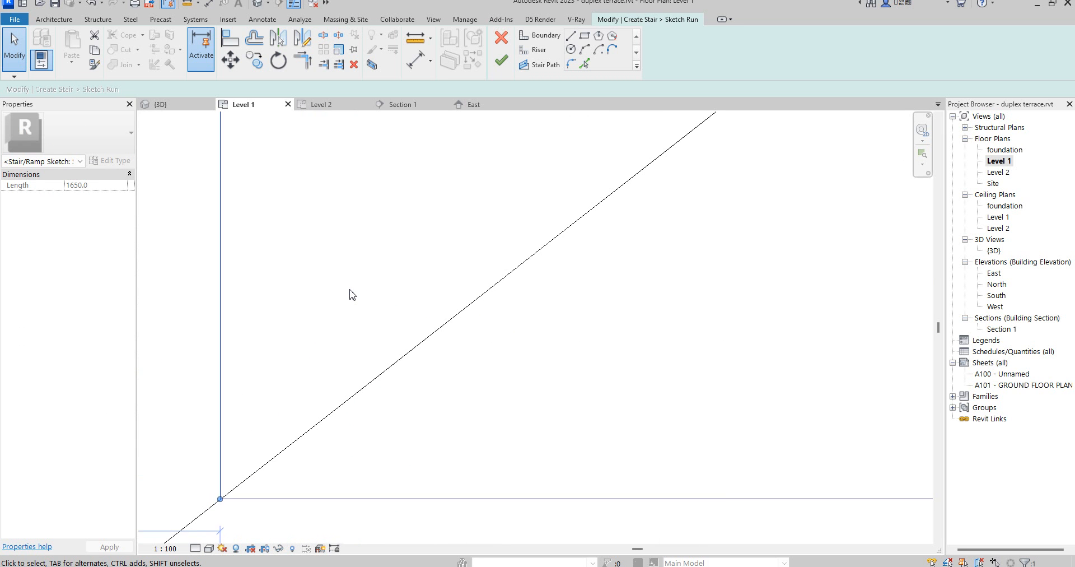
left_click(349, 289)
scroll(352, 293, "down", 5)
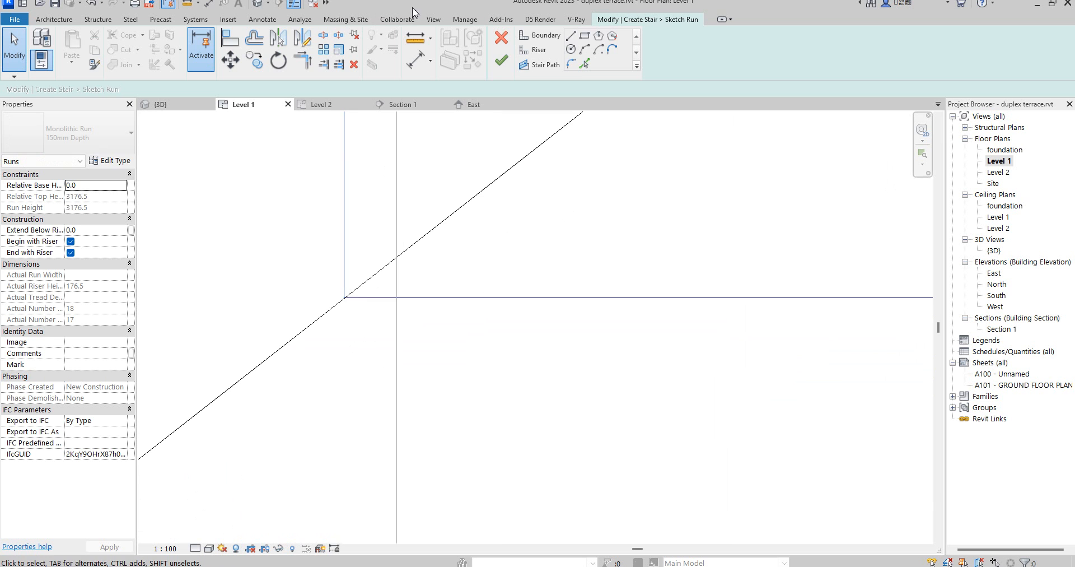
left_click(502, 61)
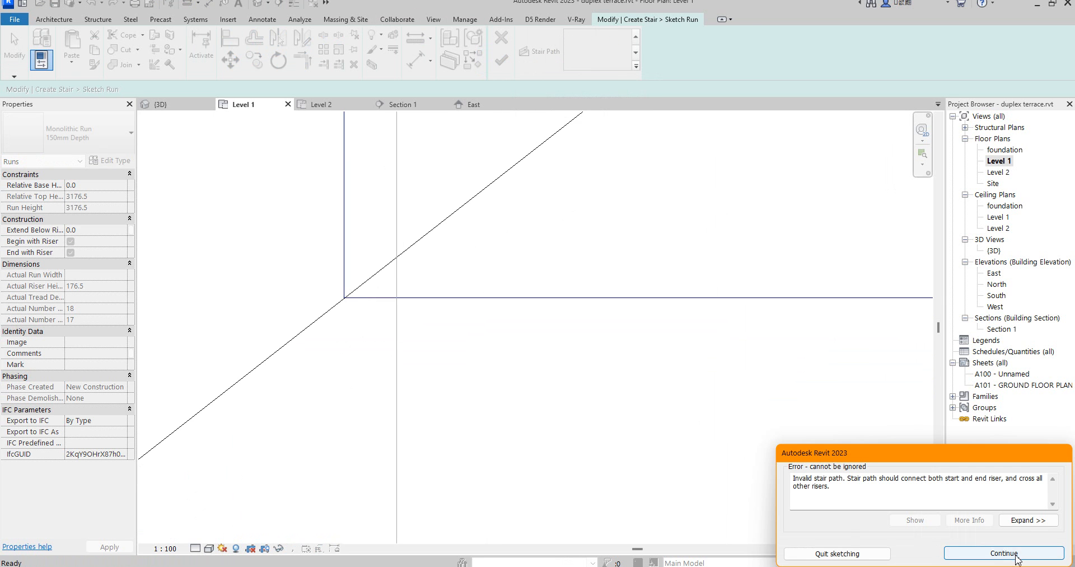
left_click(1003, 552)
Delete the three stair path lines from the run sketch.
scroll(504, 280, "up", 5)
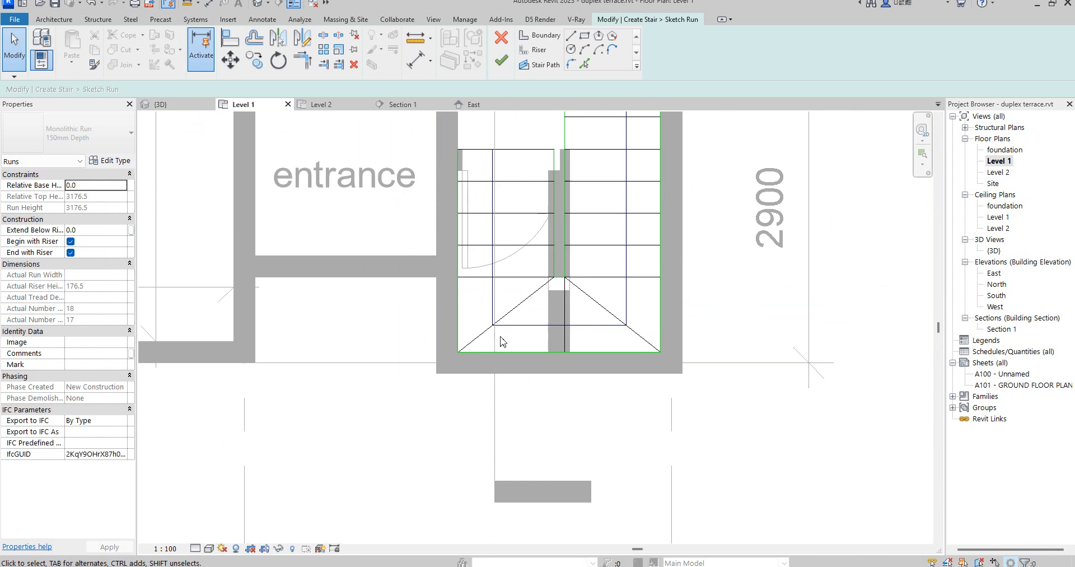
scroll(576, 308, "up", 5)
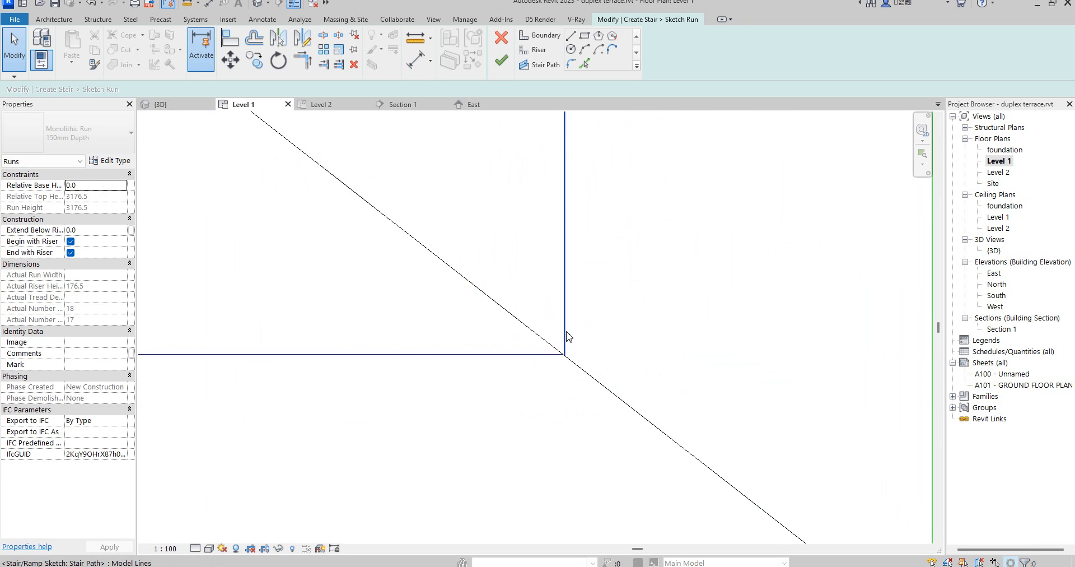
left_click(564, 335)
scroll(593, 334, "down", 3)
scroll(598, 330, "up", 2)
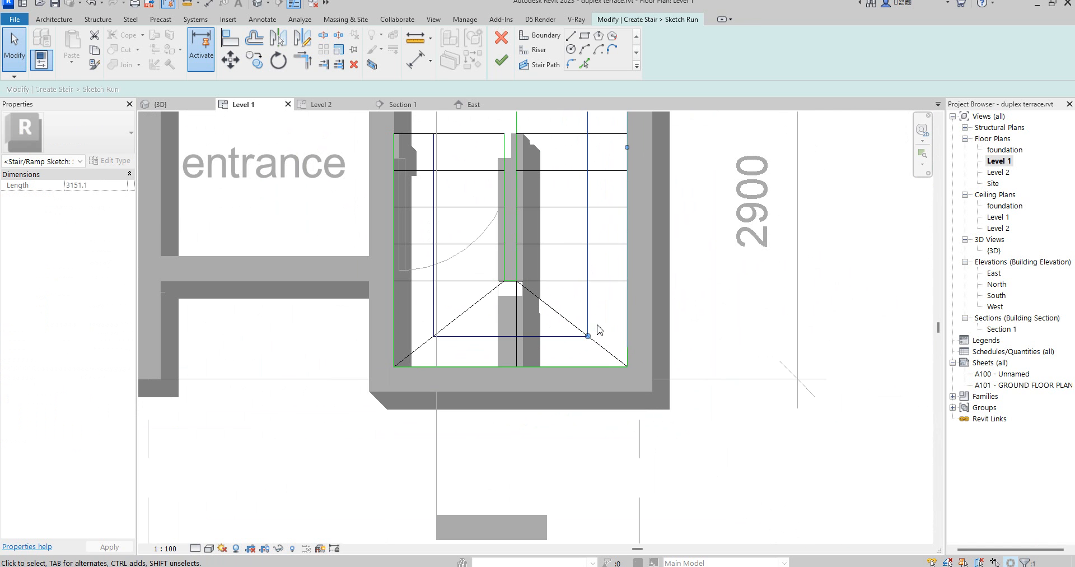
left_click(501, 353)
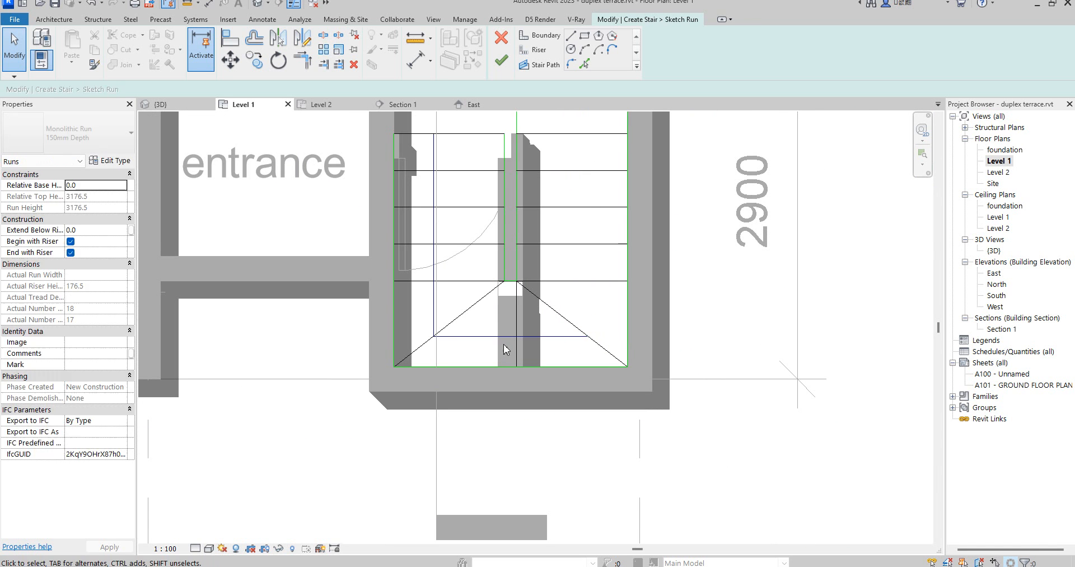
left_click(512, 331)
key("Delete")
left_click(437, 311)
key("Delete")
scroll(504, 373, "down", 3)
scroll(509, 366, "up", 5)
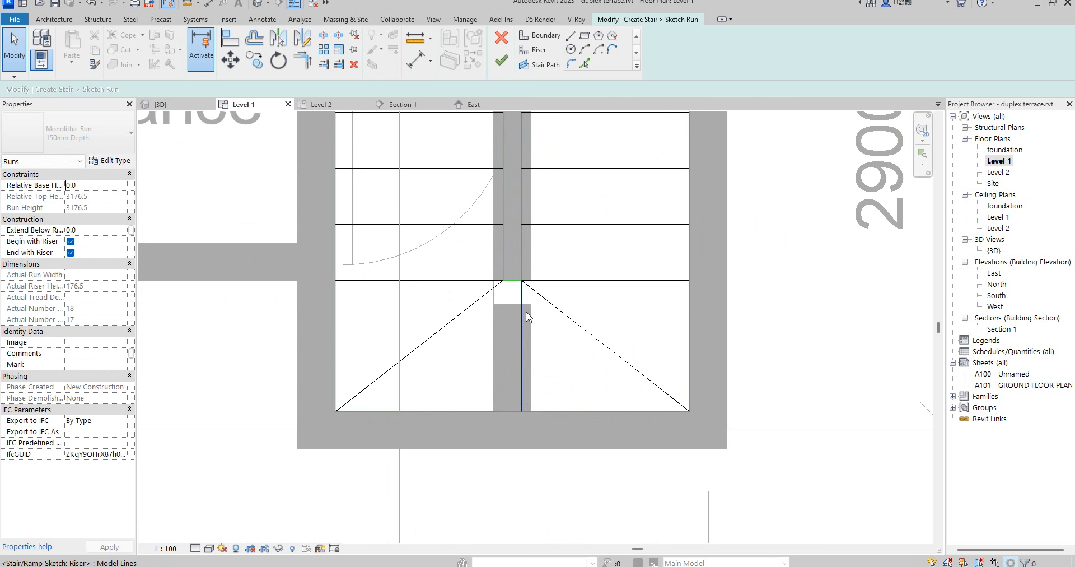
Measure the distance from the inner boundary's end to the wall-side boundary line with an aligned dimension.
scroll(524, 315, "up", 5)
scroll(520, 246, "up", 5)
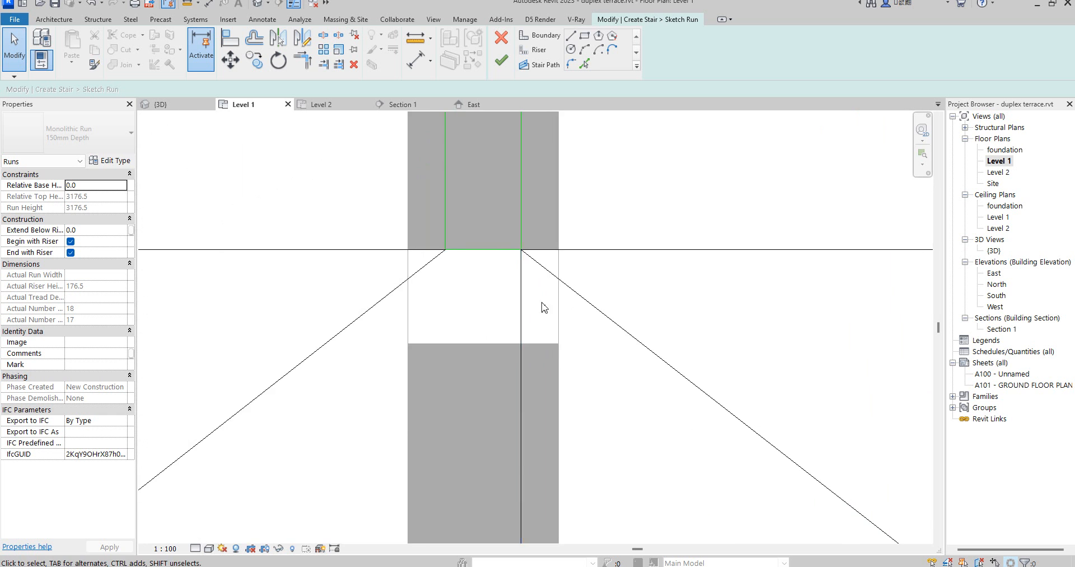
scroll(548, 317, "down", 7)
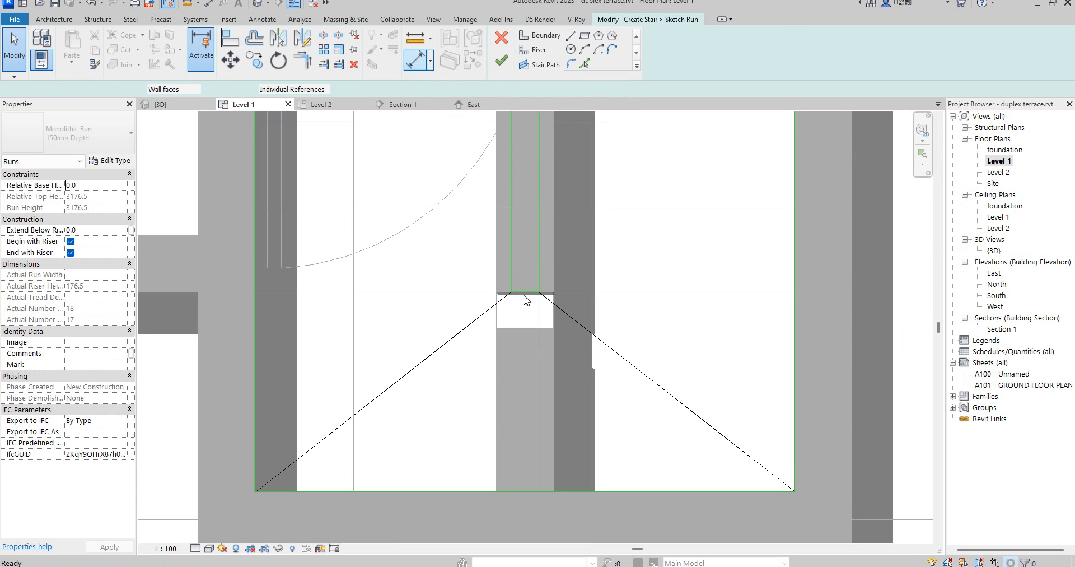
left_click(416, 60)
left_click(516, 293)
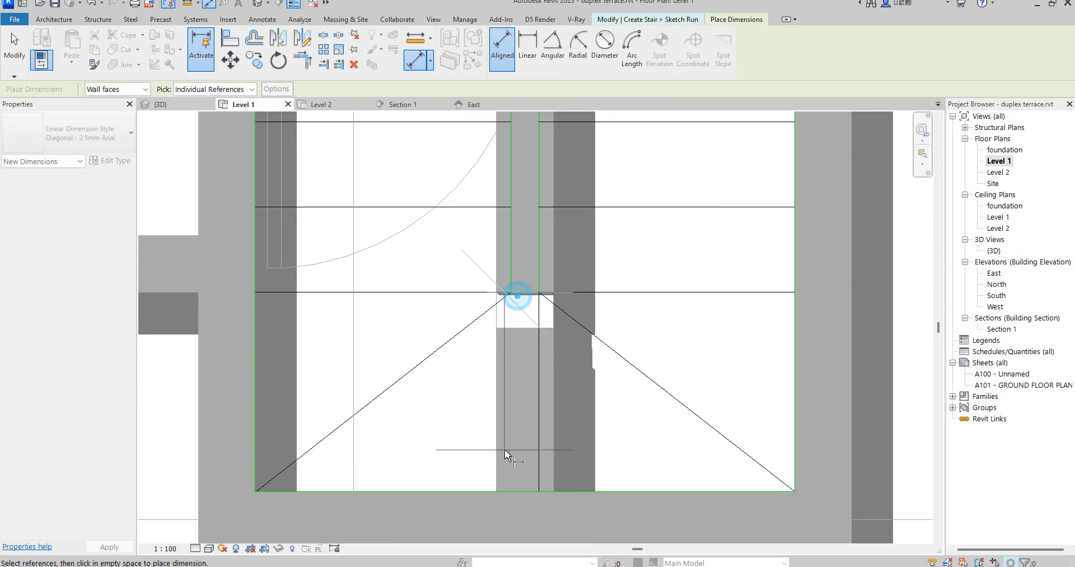
left_click(516, 491)
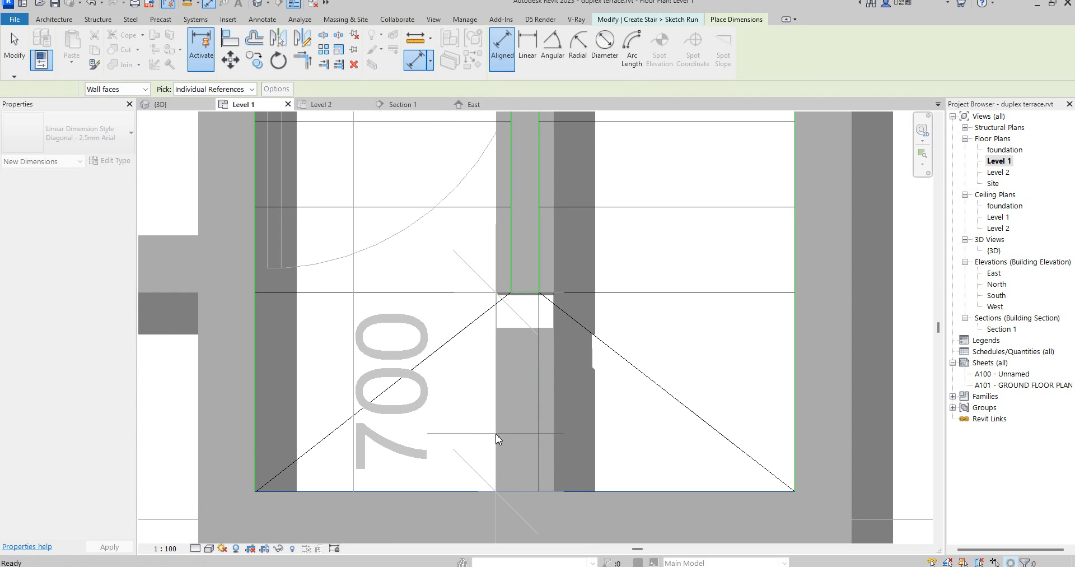
key("Escape")
scroll(496, 439, "down", 6)
right_click(588, 197)
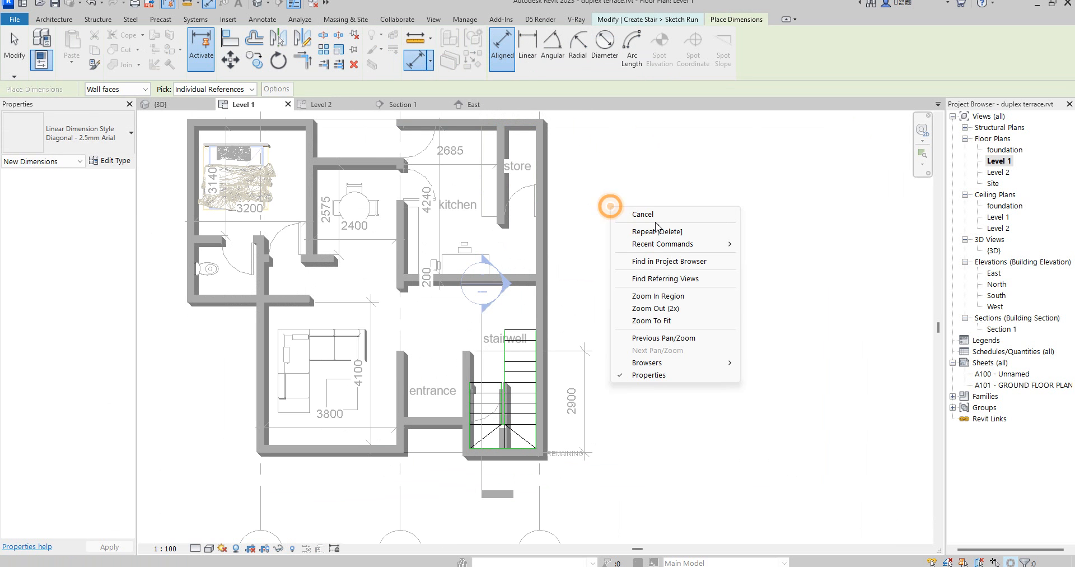
left_click(649, 211)
scroll(508, 452, "up", 2)
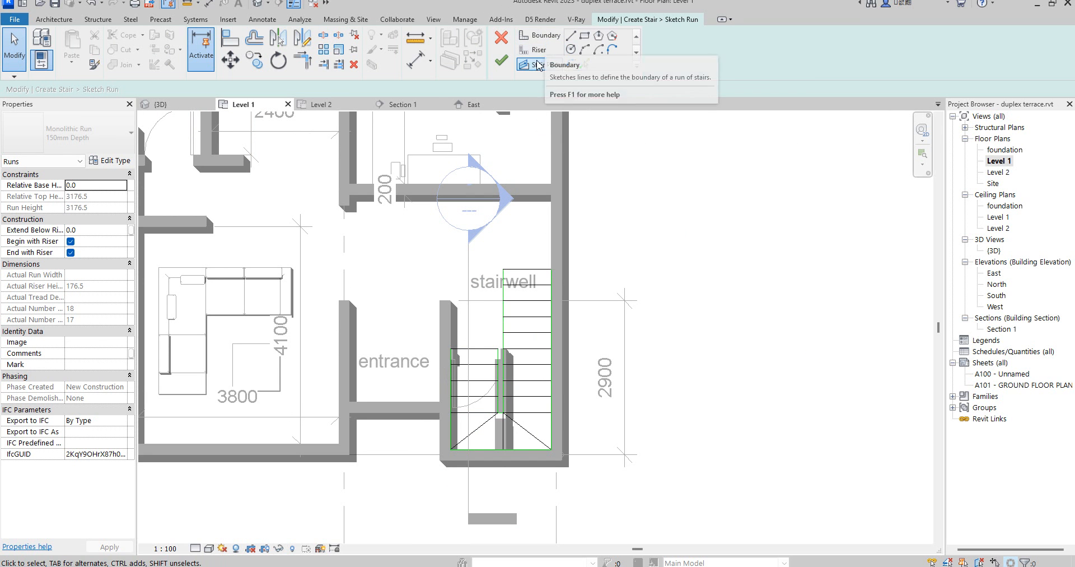
Sketch a U-shaped stair path from the first riser's midpoint through both diagonal risers to the last riser and try to finish the run sketch.
left_click(536, 65)
scroll(531, 269, "up", 3)
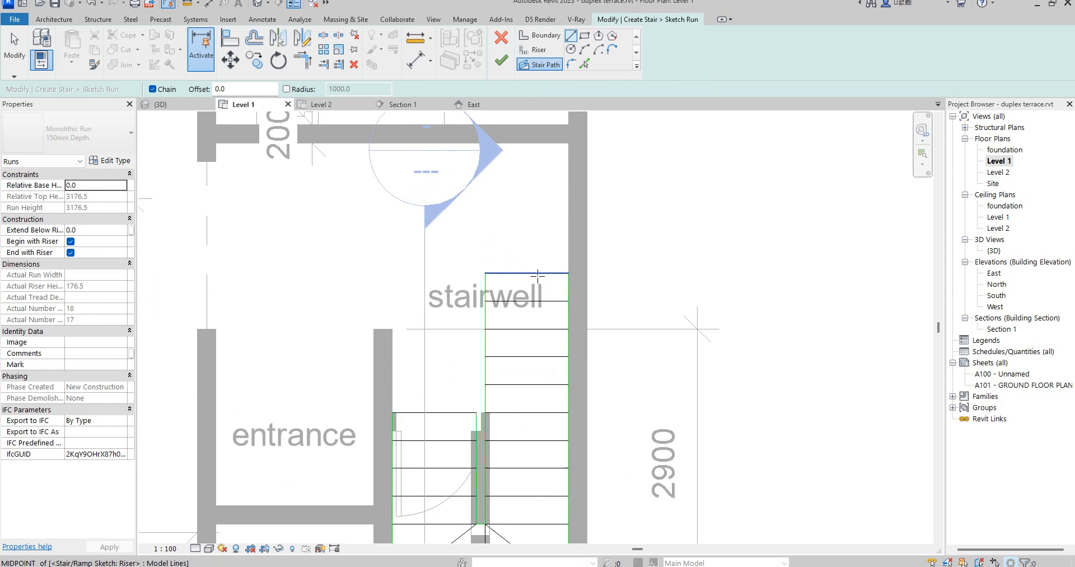
left_click(527, 273)
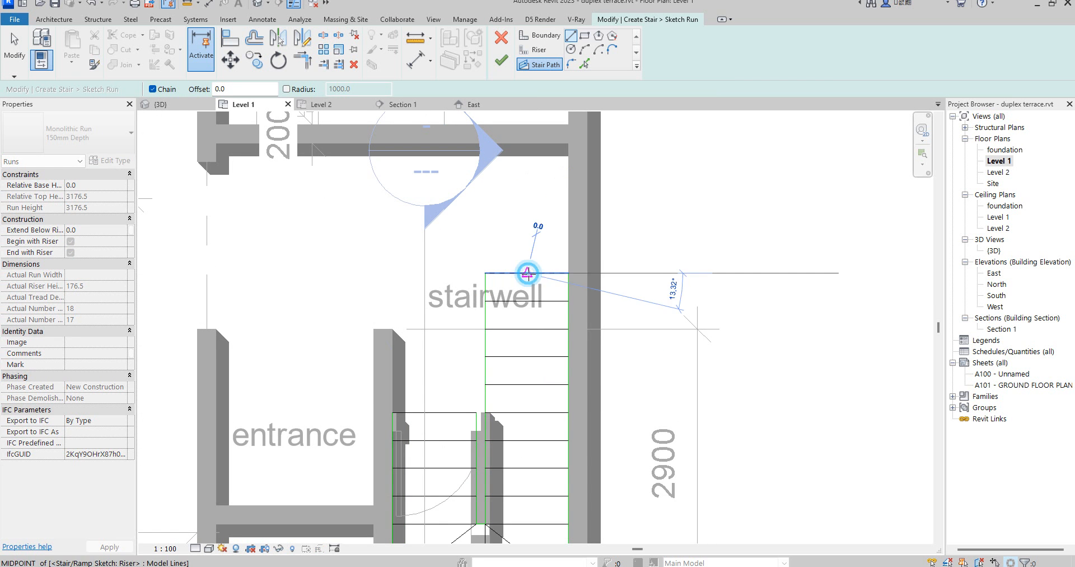
scroll(528, 273, "down", 3)
scroll(527, 412, "up", 3)
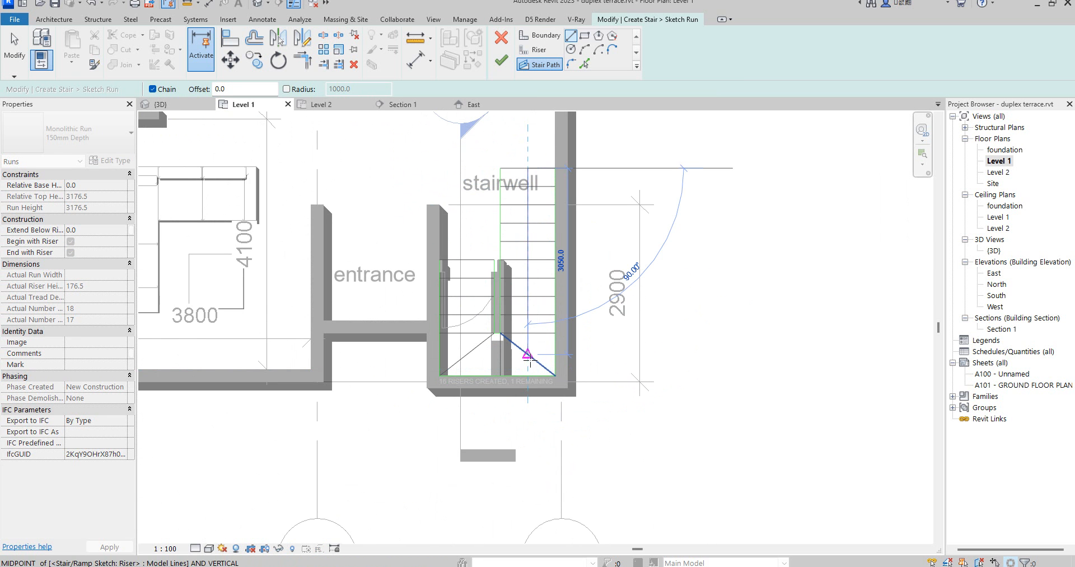
left_click(528, 354)
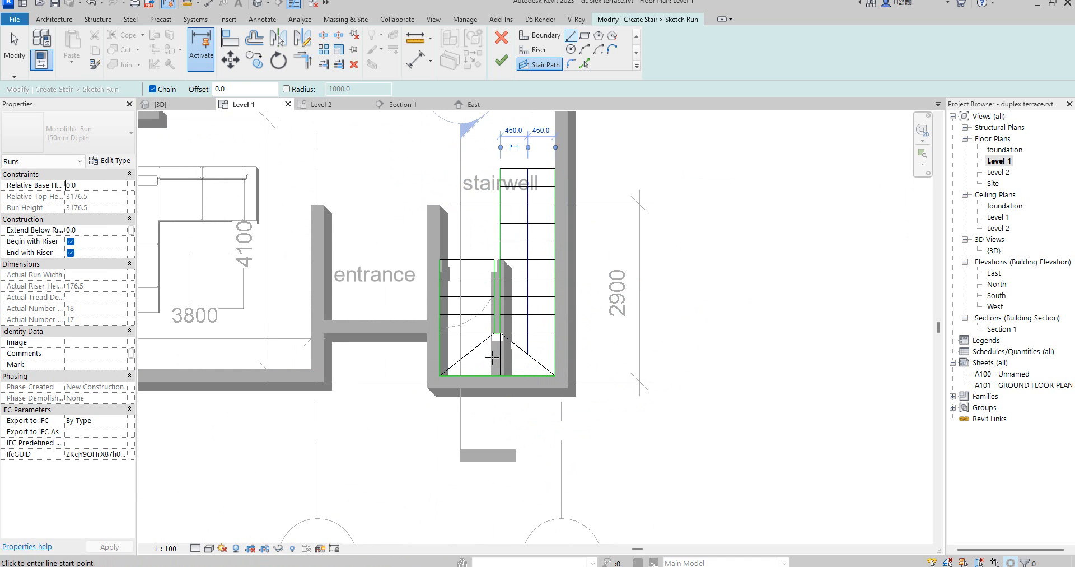
left_click(531, 353)
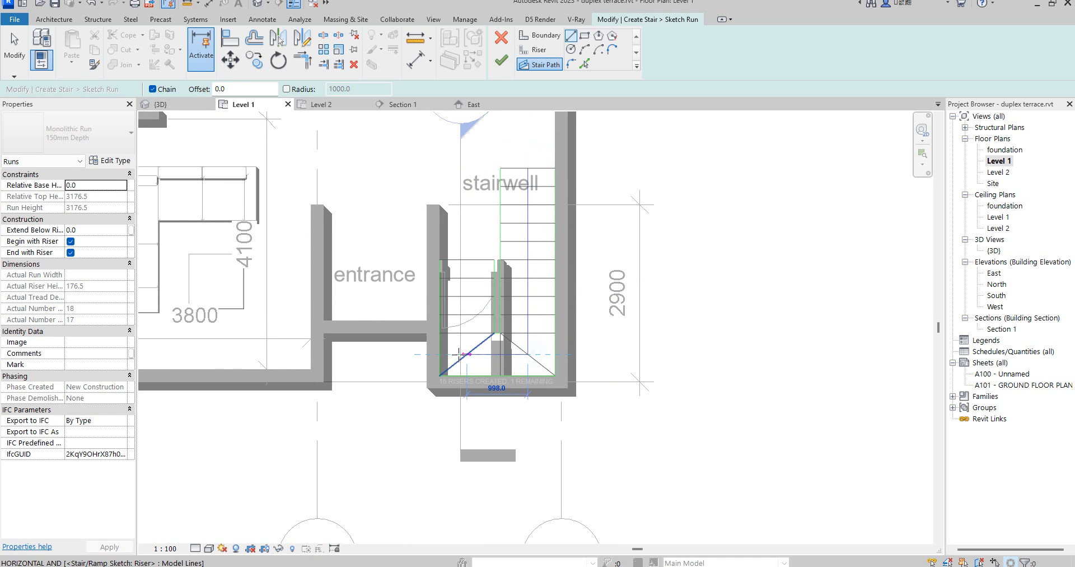
left_click(466, 353)
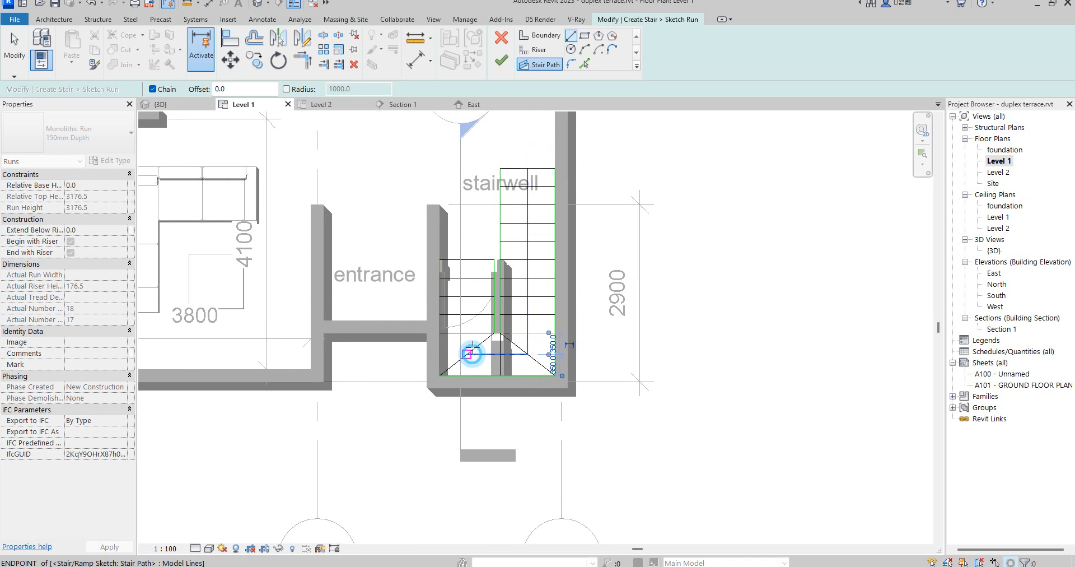
left_click(467, 260)
left_click(502, 63)
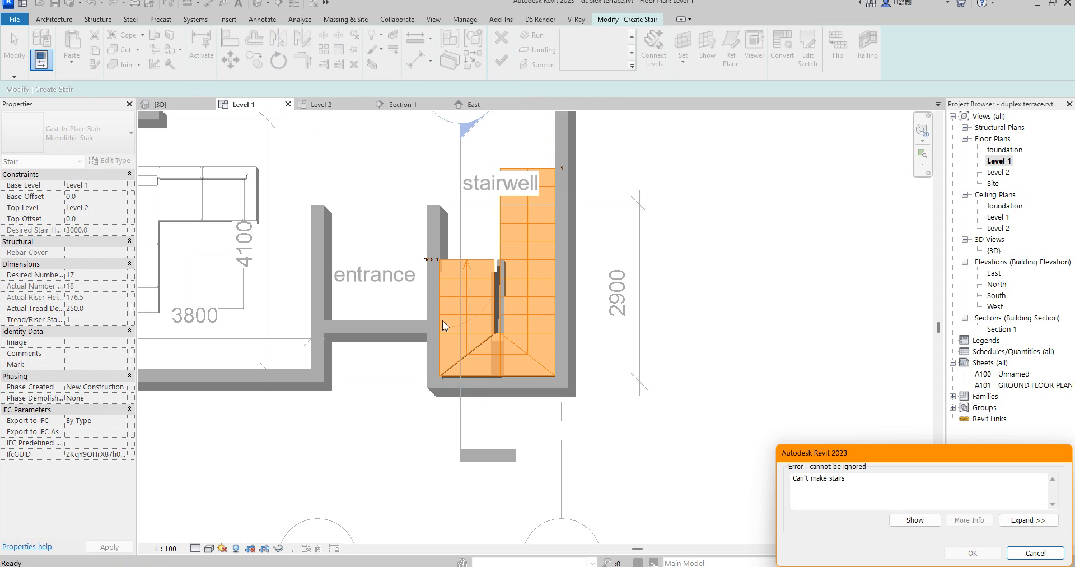
left_click(1036, 553)
Discard the edits to the run sketch and leave sketch mode.
scroll(499, 367, "up", 4)
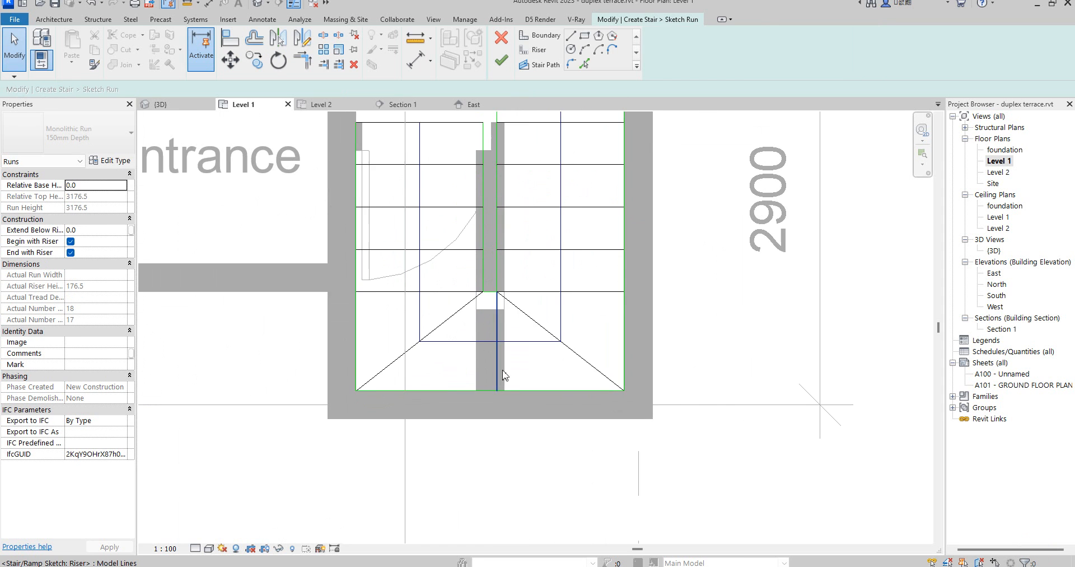
scroll(588, 388, "down", 4)
scroll(588, 387, "down", 1)
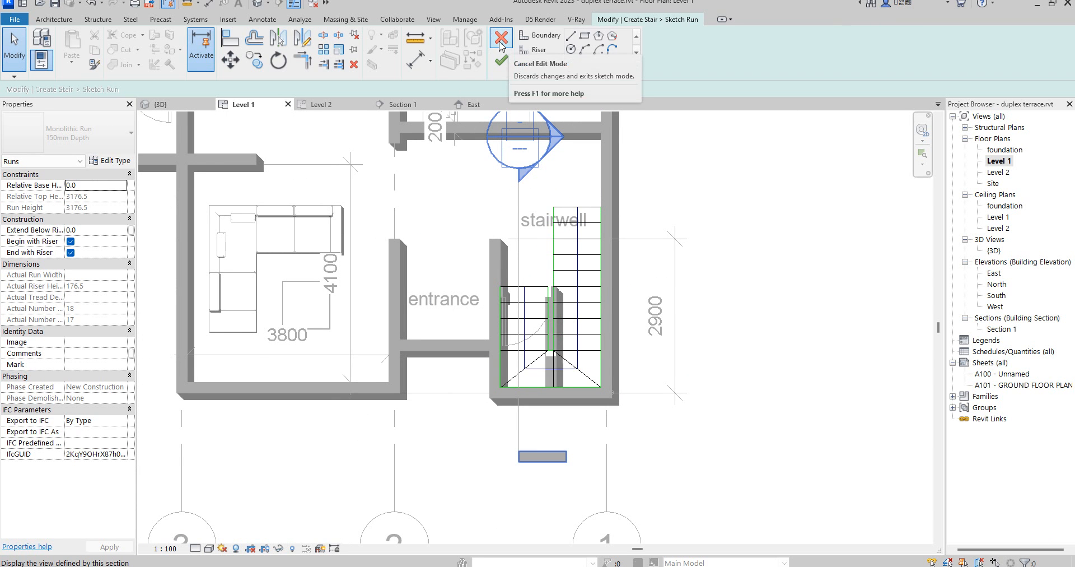
left_click(500, 46)
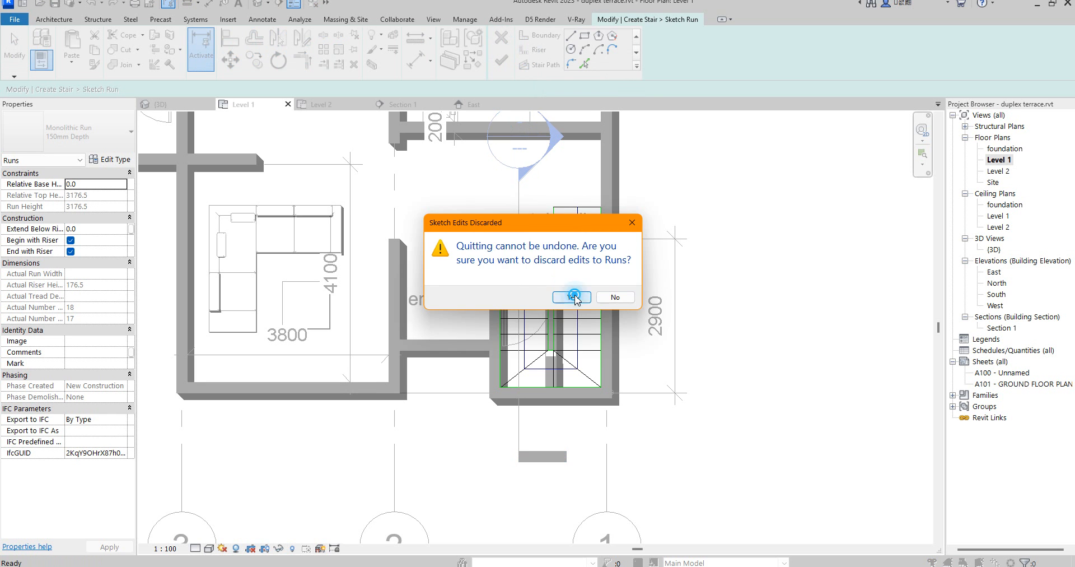
left_click(572, 297)
Move the stair run from its grid 1 side winder corner to the end wall's inner face and finish the stair.
scroll(801, 342, "up", 1)
left_click(229, 58)
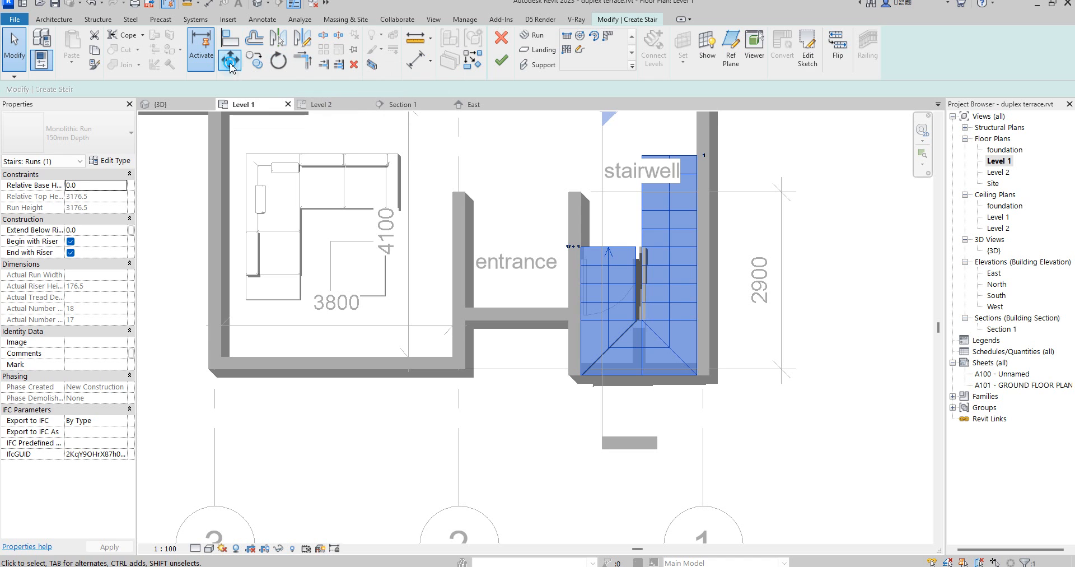
scroll(668, 370, "up", 2)
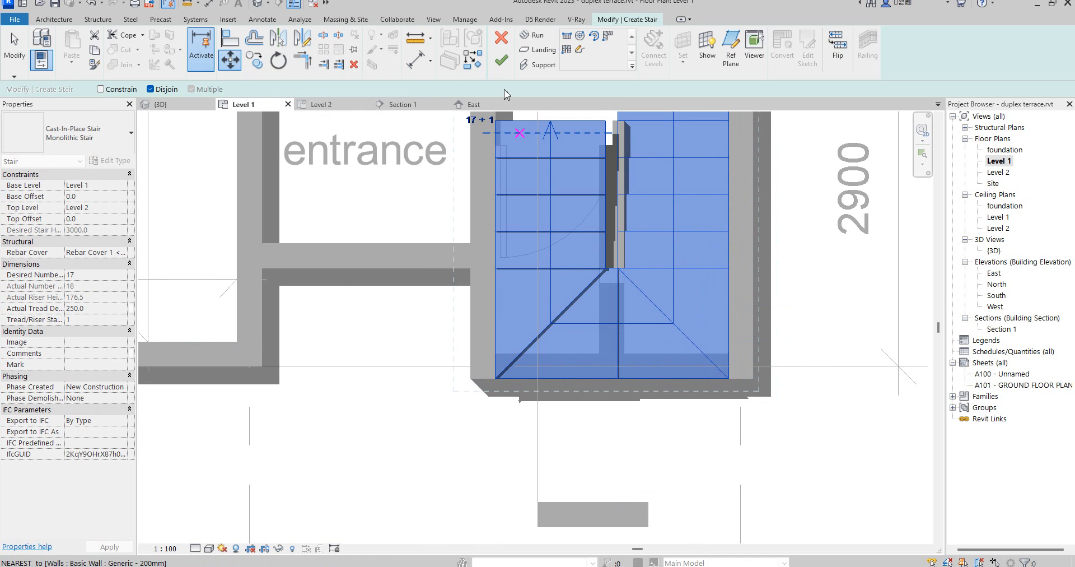
left_click(730, 382)
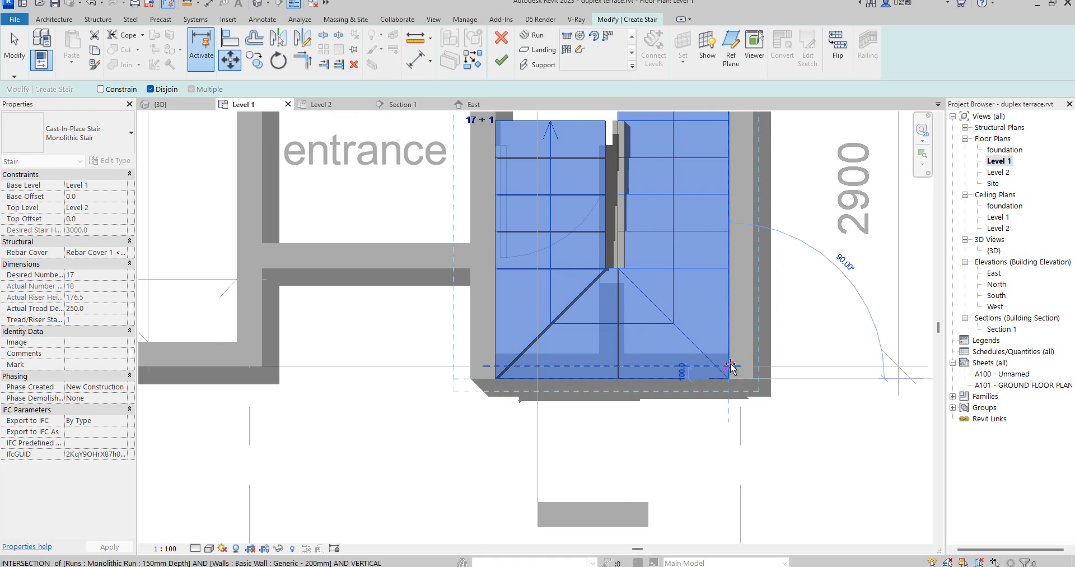
left_click(727, 354)
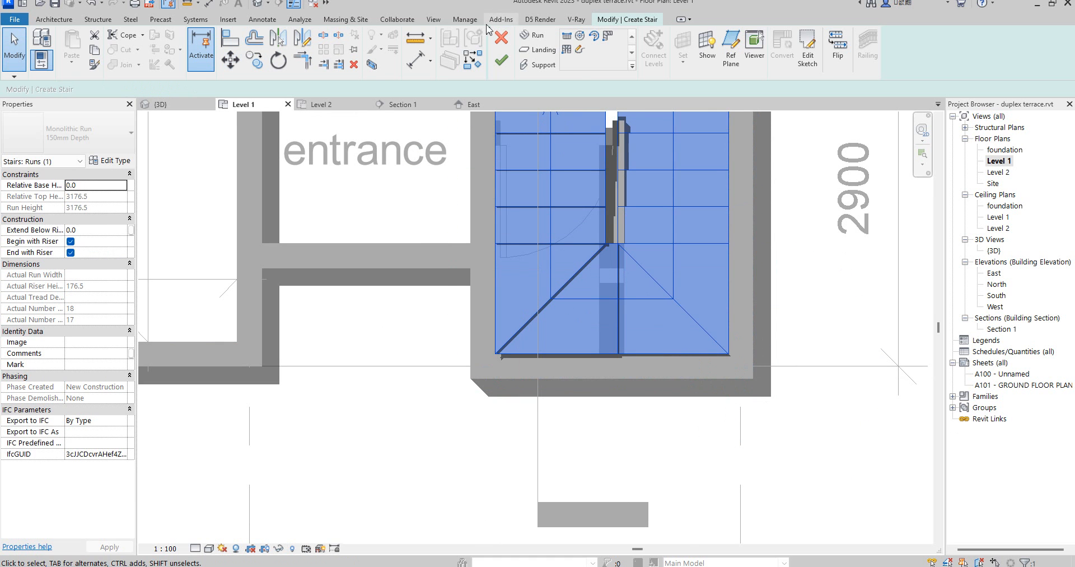
left_click(502, 60)
scroll(427, 437, "down", 4)
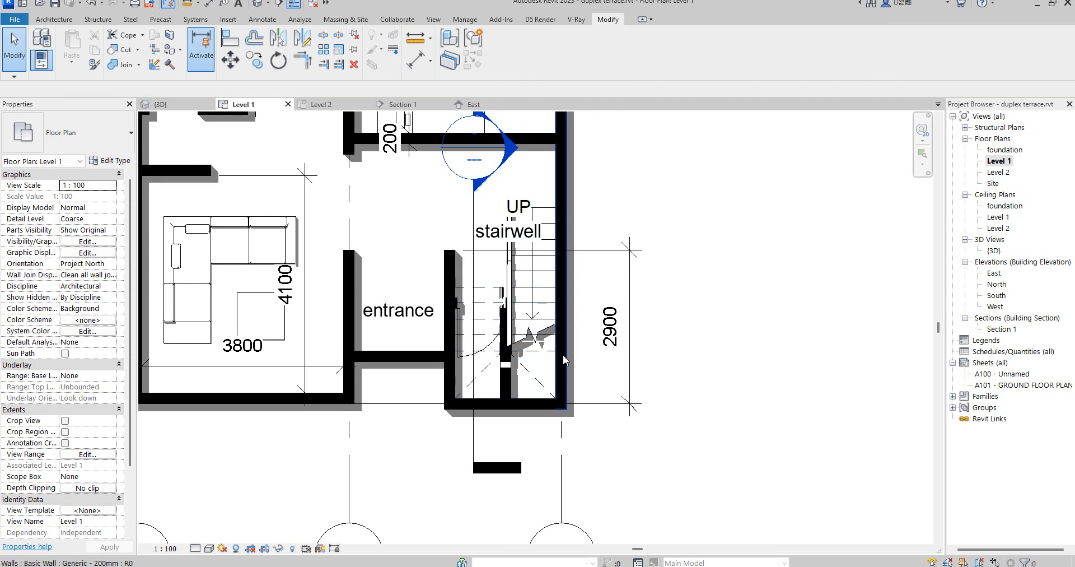
Open the Section 1 view of the stairwell.
scroll(501, 389, "up", 2)
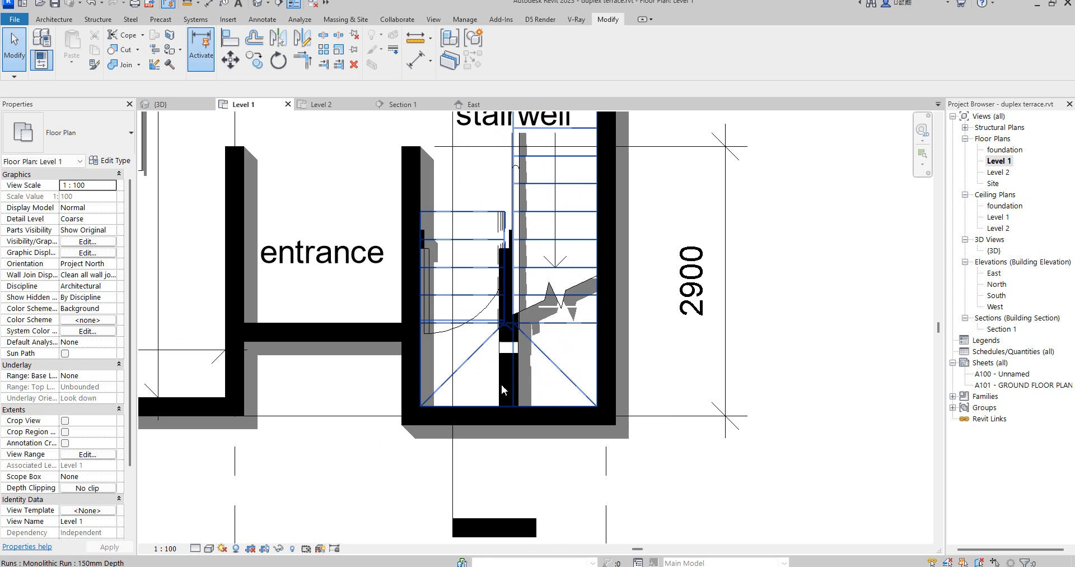
left_click(502, 389)
left_click(715, 238)
scroll(710, 233, "down", 2)
right_click(493, 180)
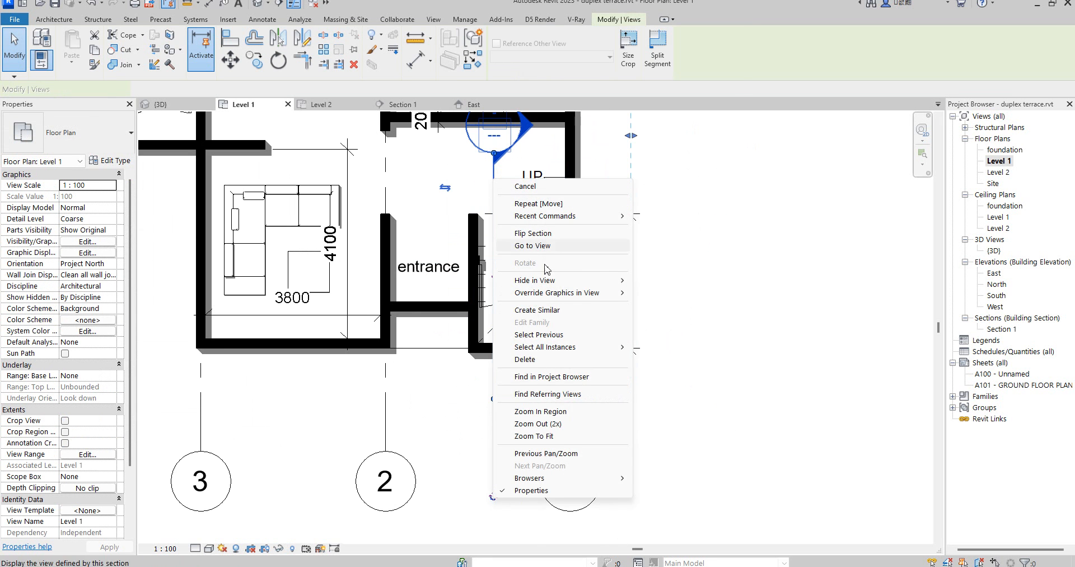
left_click(556, 434)
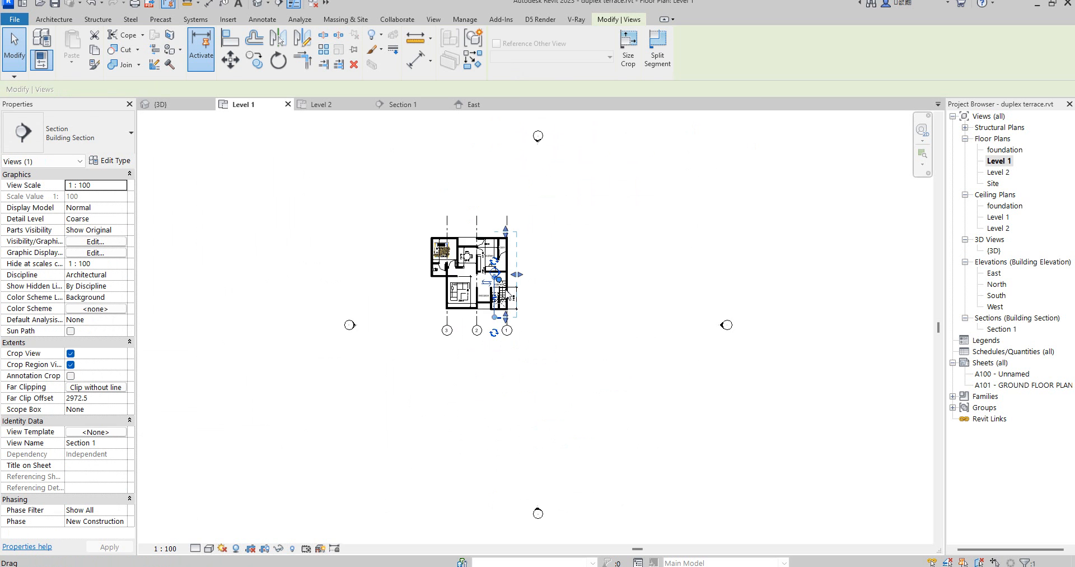
scroll(505, 289, "up", 3)
double_click(998, 331)
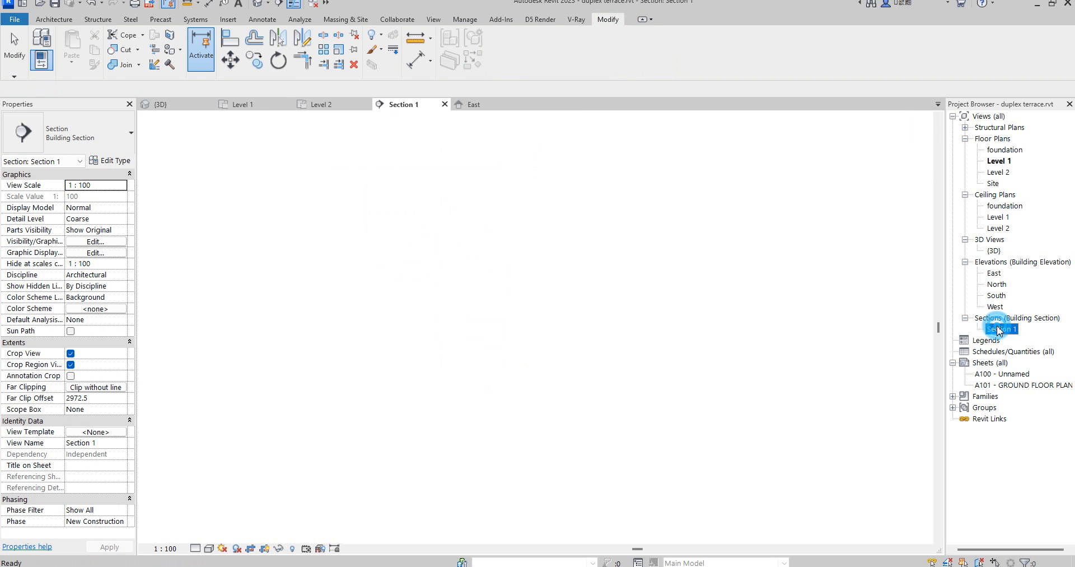
Pull the vertical edge of the stairwell's middle wall beneath the upper flight back to the riser line where the winders begin.
scroll(636, 310, "up", 4)
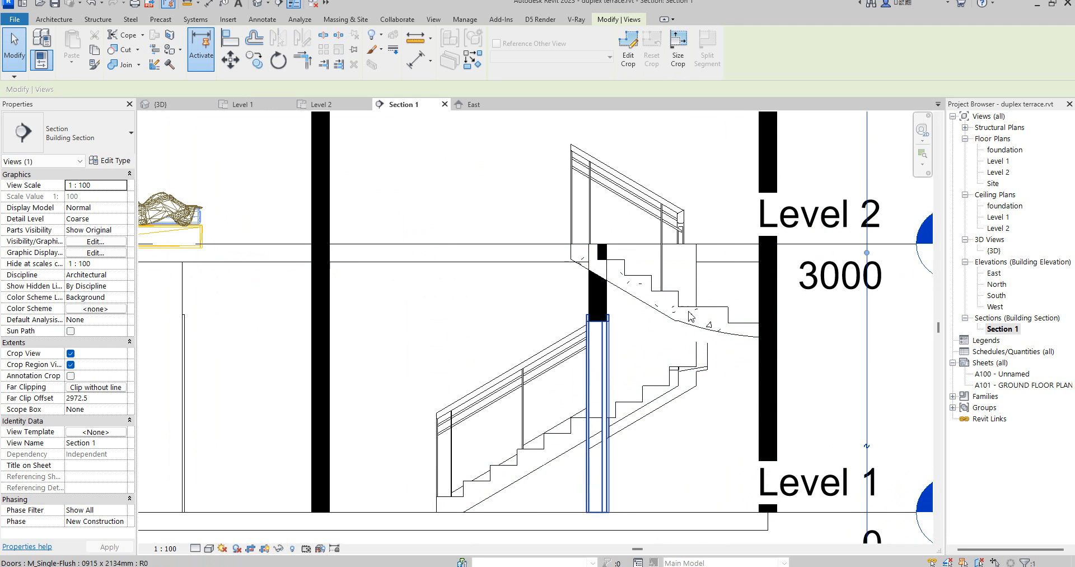
left_click(697, 346)
scroll(697, 358, "up", 2)
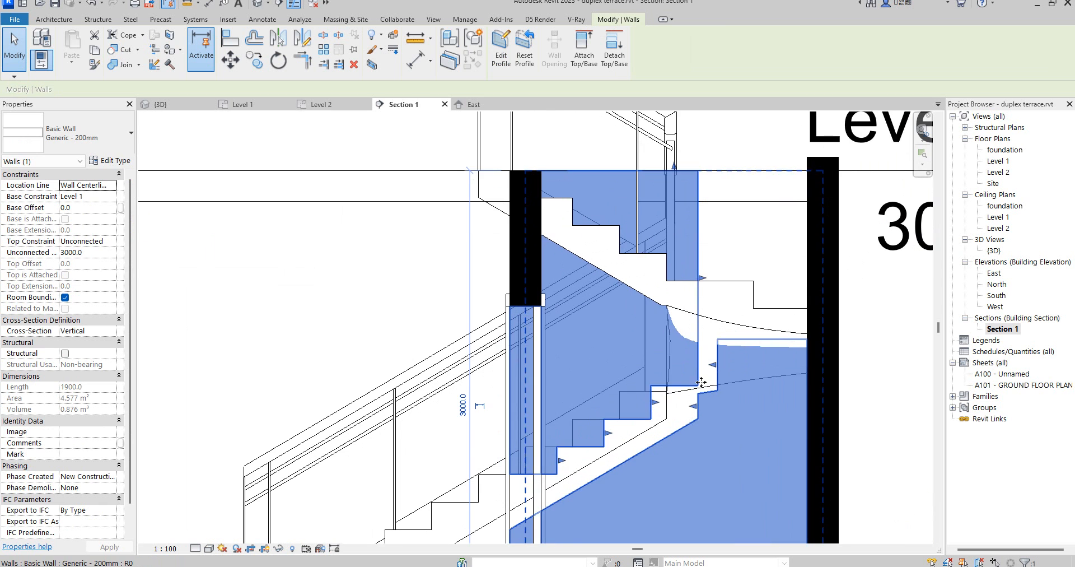
left_click_drag(703, 284, 669, 287)
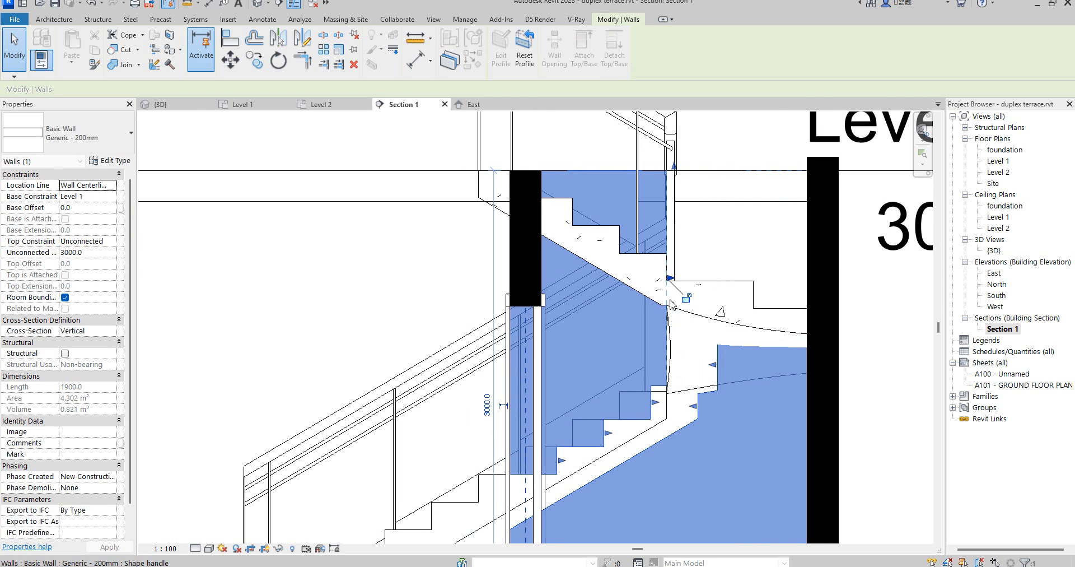
left_click(720, 250)
scroll(717, 267, "down", 2)
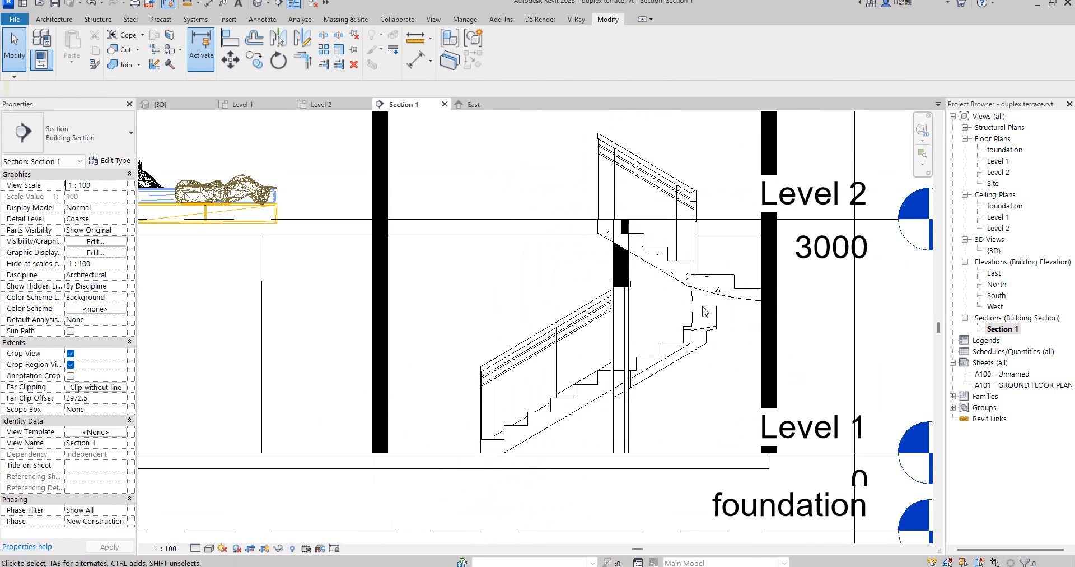
scroll(703, 308, "up", 1)
scroll(697, 403, "down", 2)
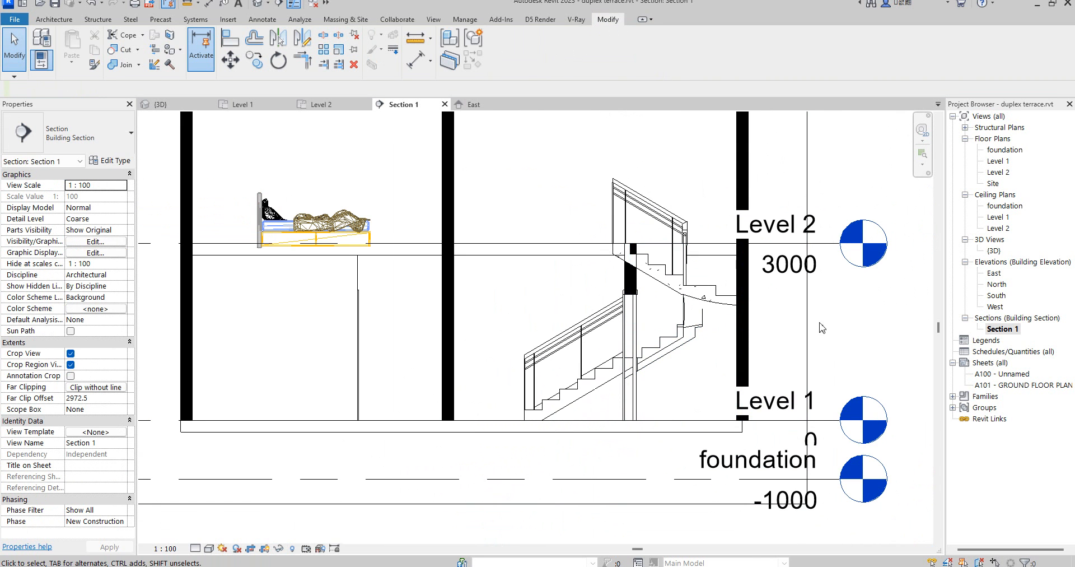
scroll(850, 329, "down", 3)
left_click(504, 318)
left_click_drag(809, 324, 860, 318)
left_click(845, 259)
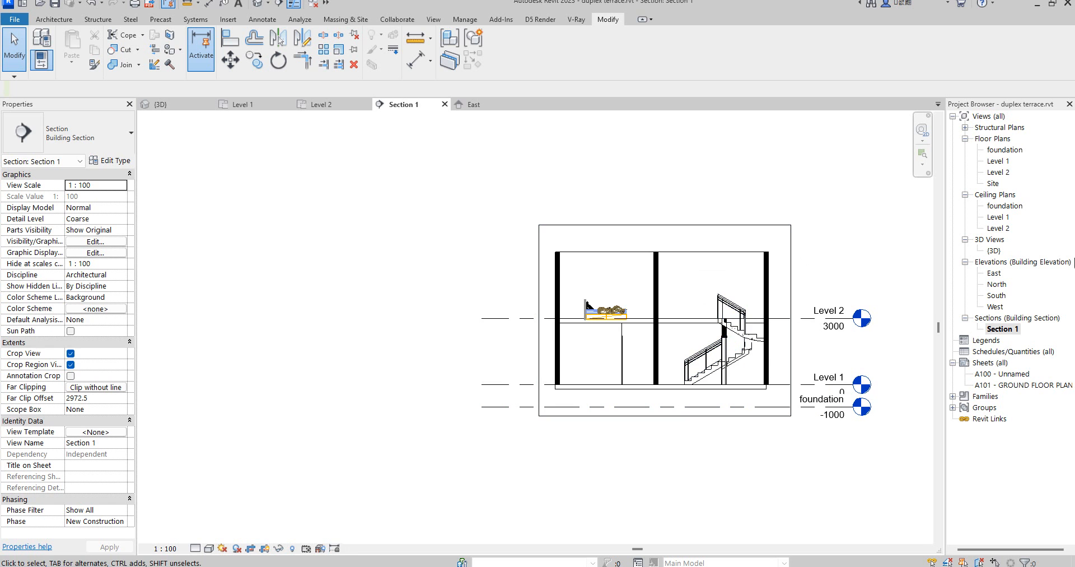
double_click(997, 161)
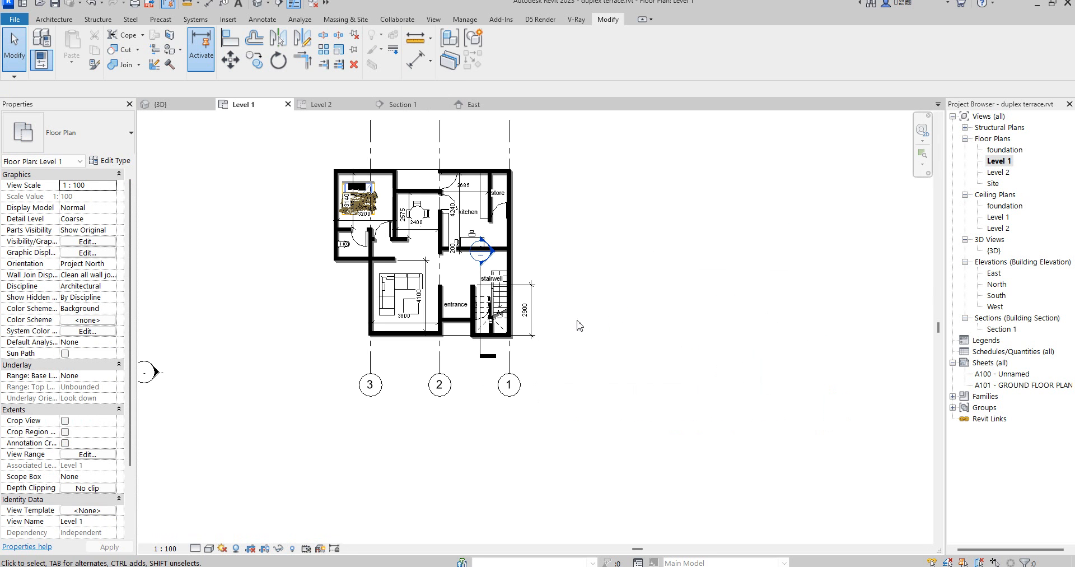
scroll(476, 280, "up", 3)
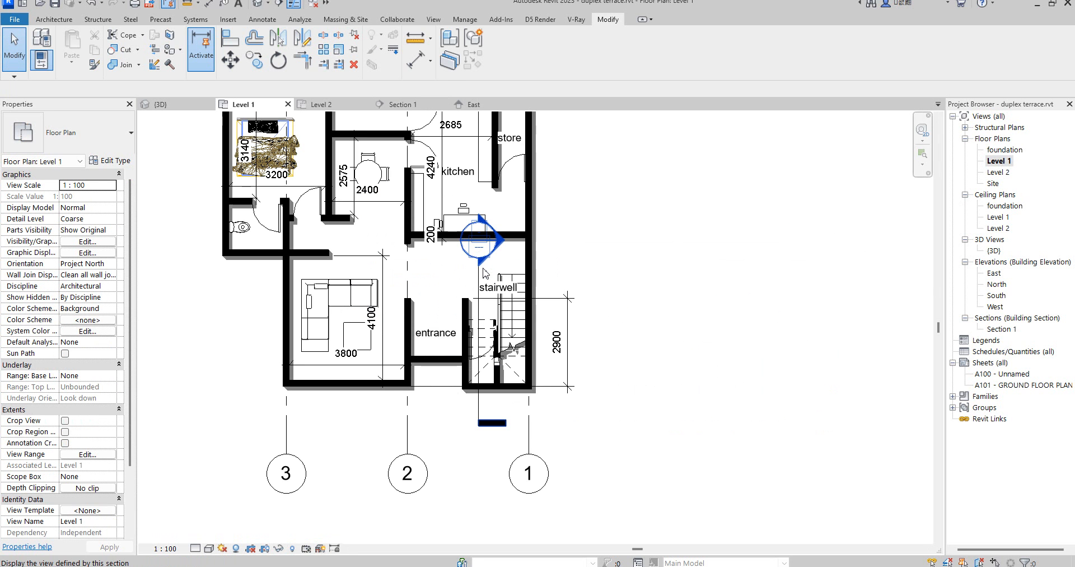
scroll(708, 311, "down", 5)
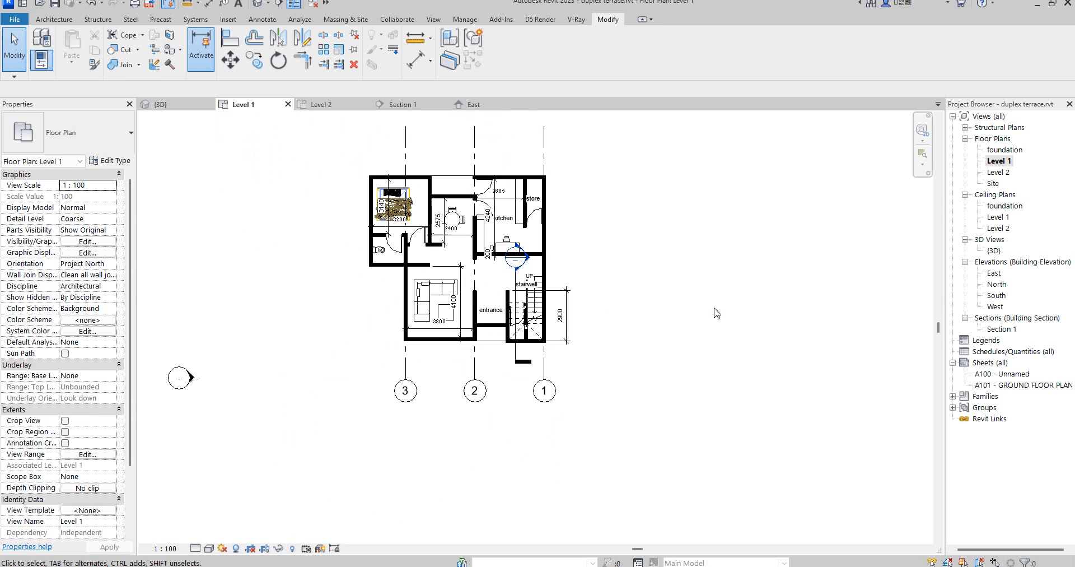
scroll(652, 281, "up", 2)
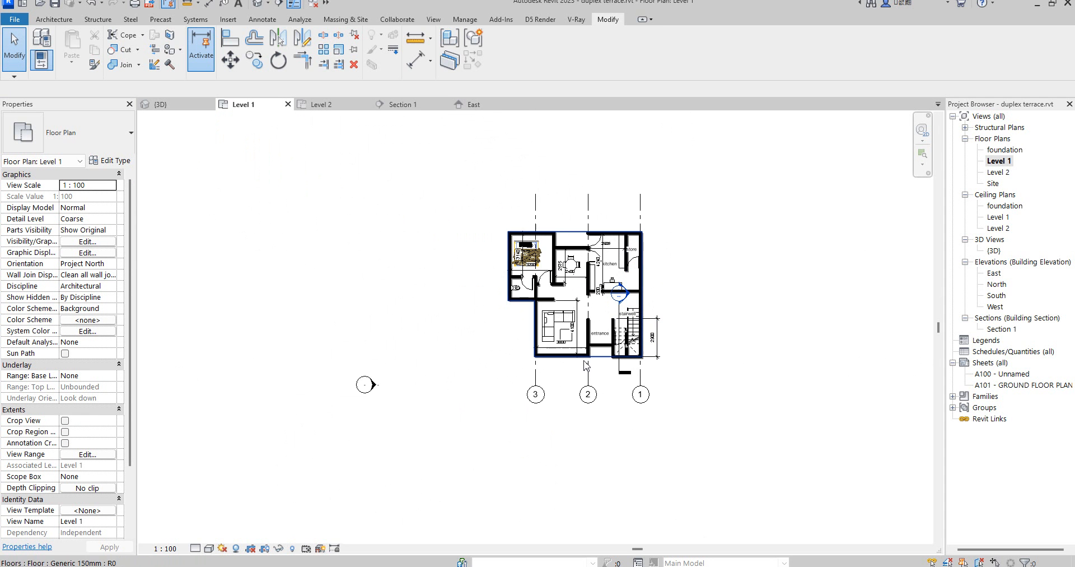
scroll(636, 369, "up", 4)
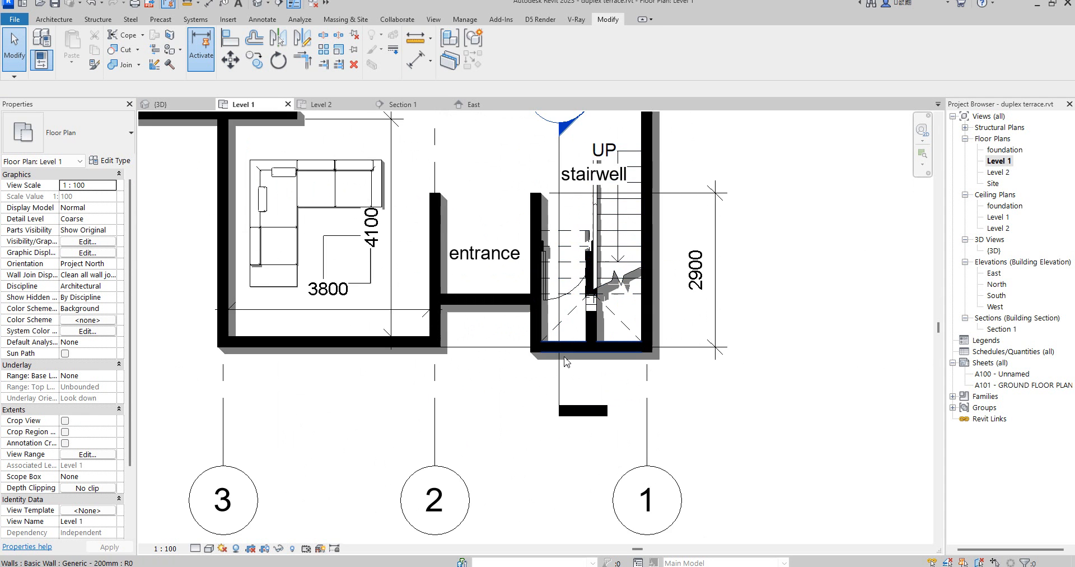
scroll(578, 403, "down", 3)
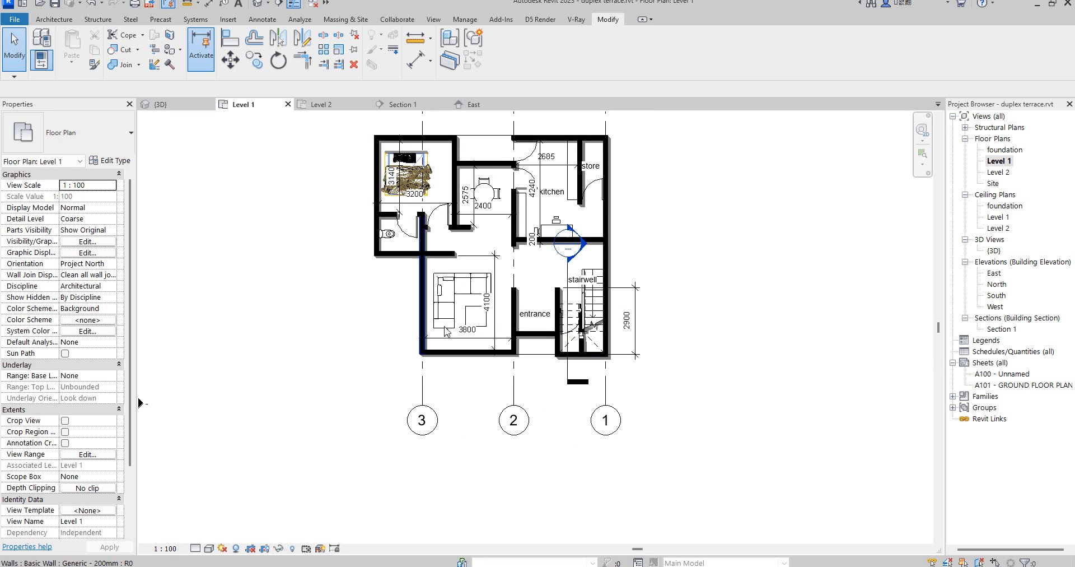
left_click(426, 278)
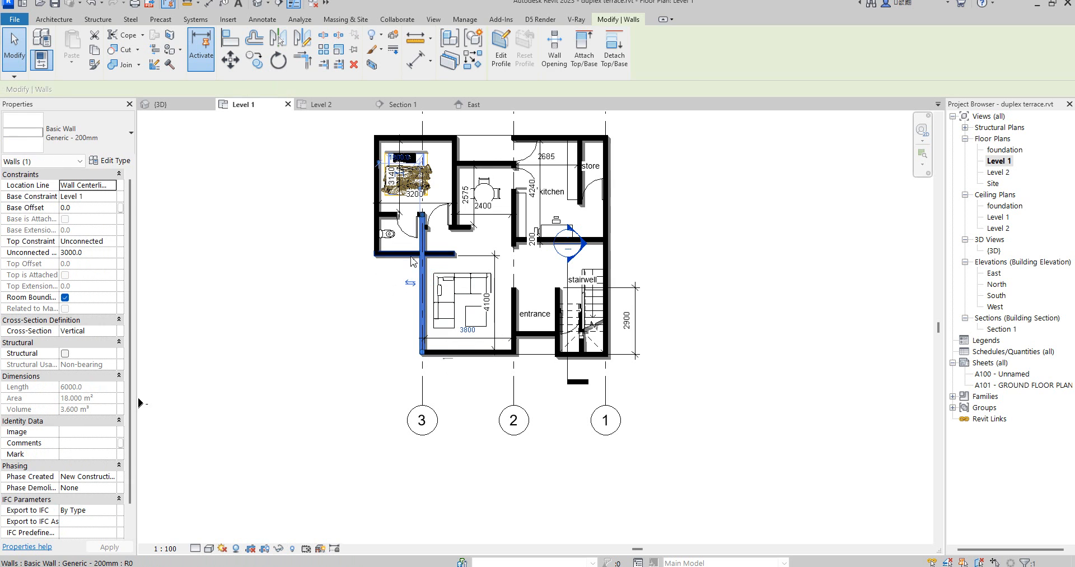
left_click(395, 255, "ctrl")
left_click(375, 205, "ctrl")
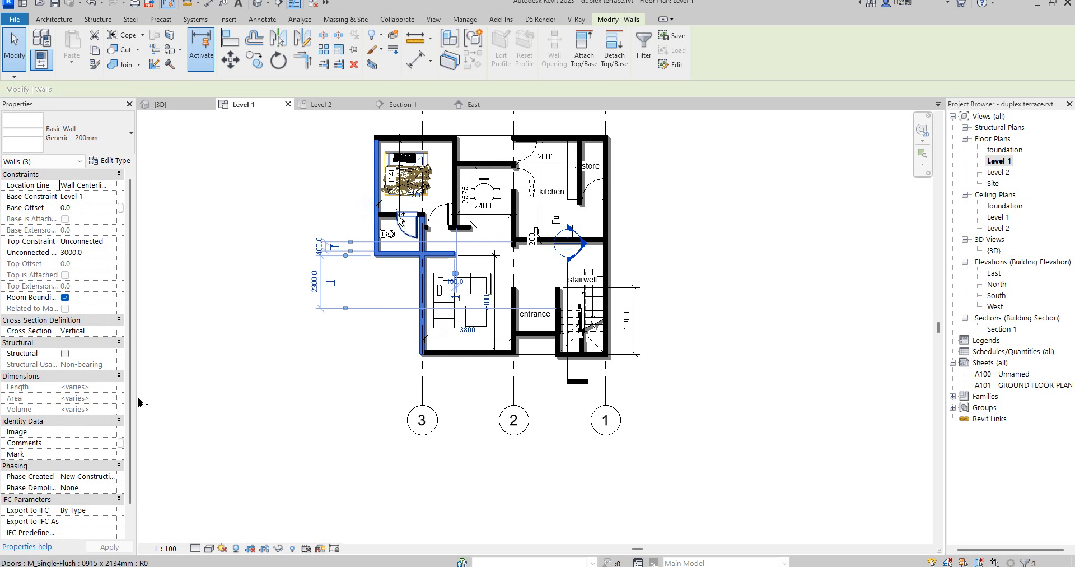
left_click(474, 358, "ctrl")
left_click(542, 335, "ctrl")
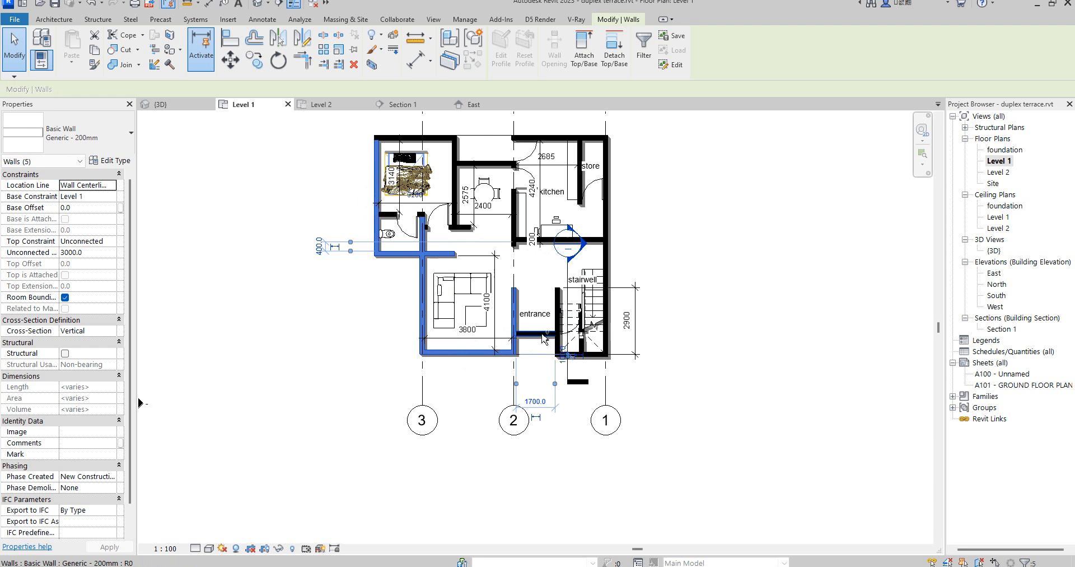
left_click(559, 338, "ctrl")
scroll(554, 344, "up", 6)
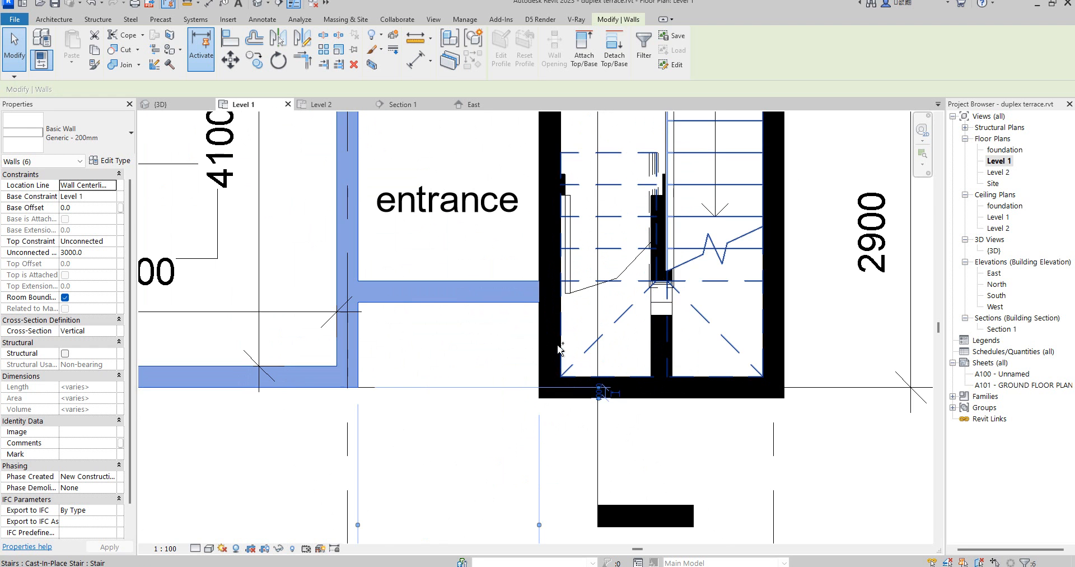
left_click(547, 347, "ctrl")
left_click(710, 388, "ctrl")
left_click(782, 334, "ctrl")
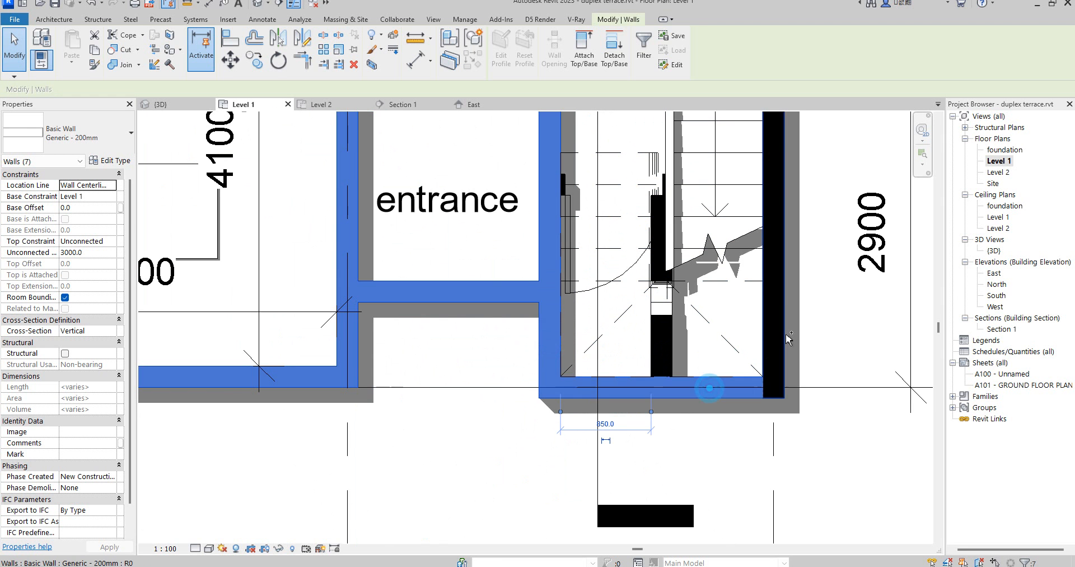
scroll(736, 356, "down", 7)
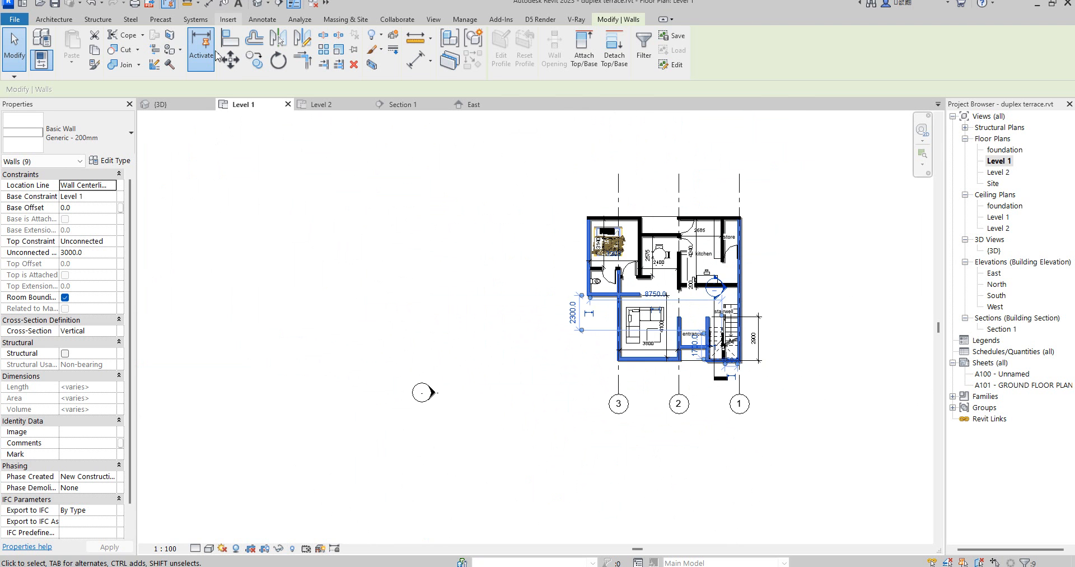
Open the Level 2 plan and select the outer walls around the grid 3 side toilet and the front bedroom, including both balcony stub walls and the grid 2 wall.
double_click(998, 171)
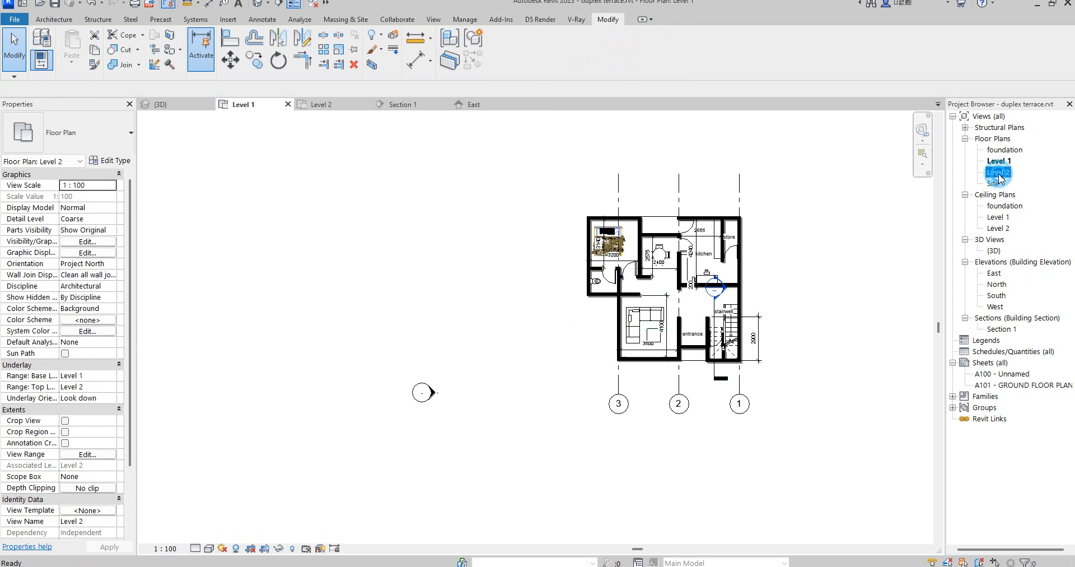
left_click(378, 319)
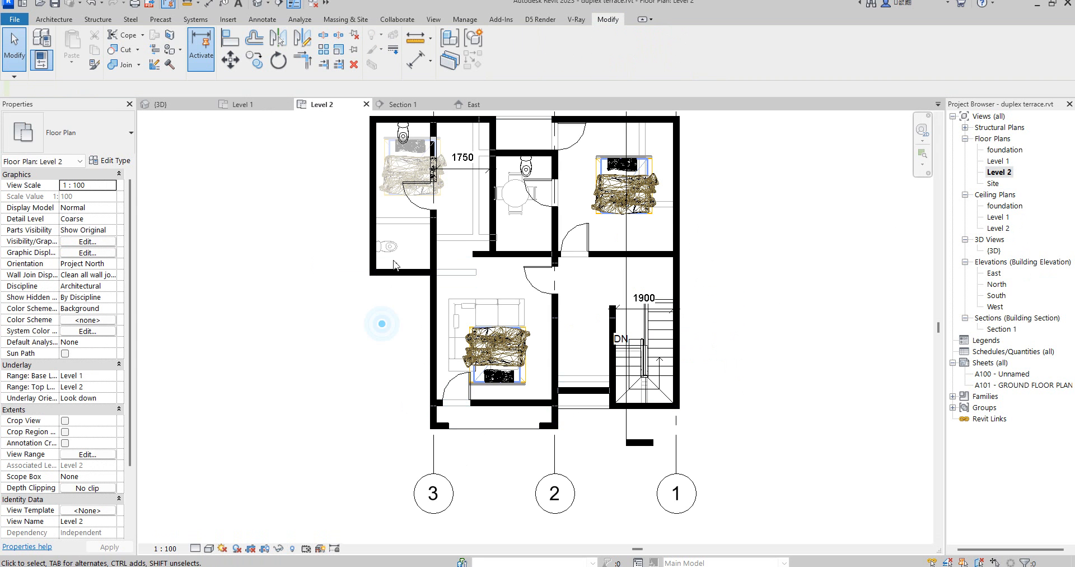
left_click(367, 249)
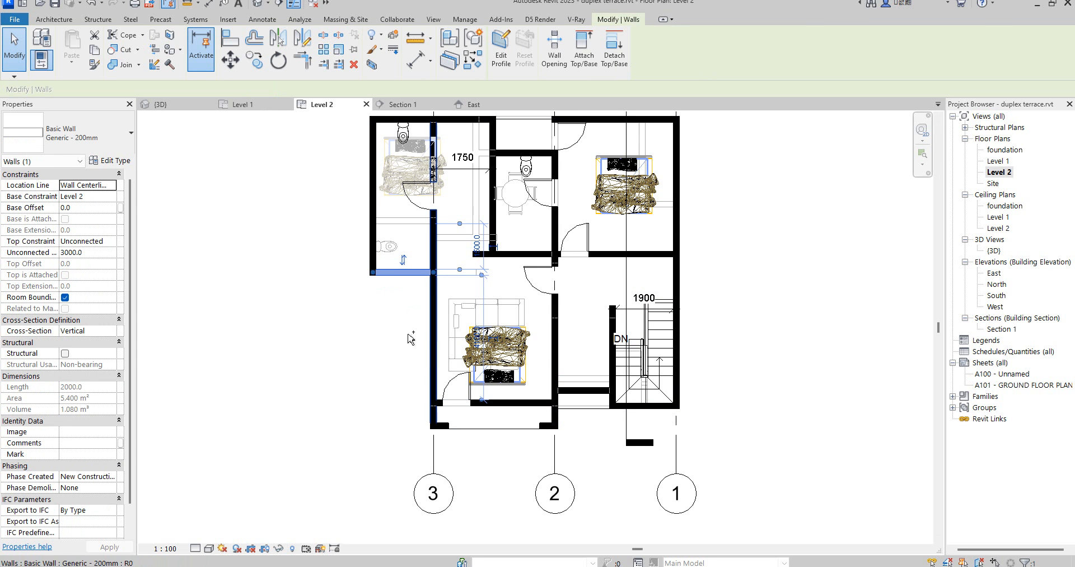
left_click(434, 323, "ctrl")
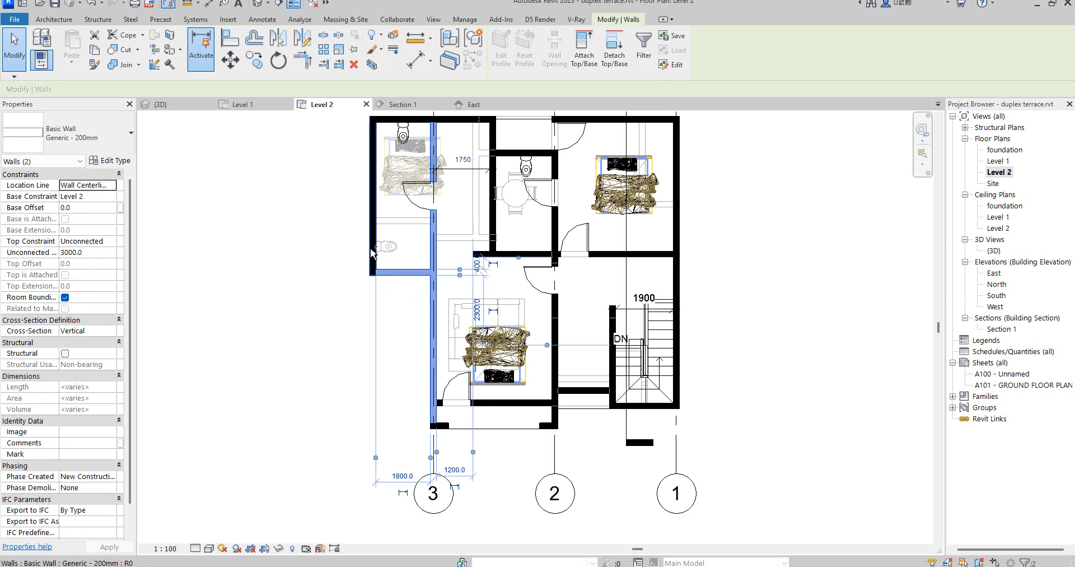
scroll(447, 428, "up", 5)
left_click(452, 428, "ctrl")
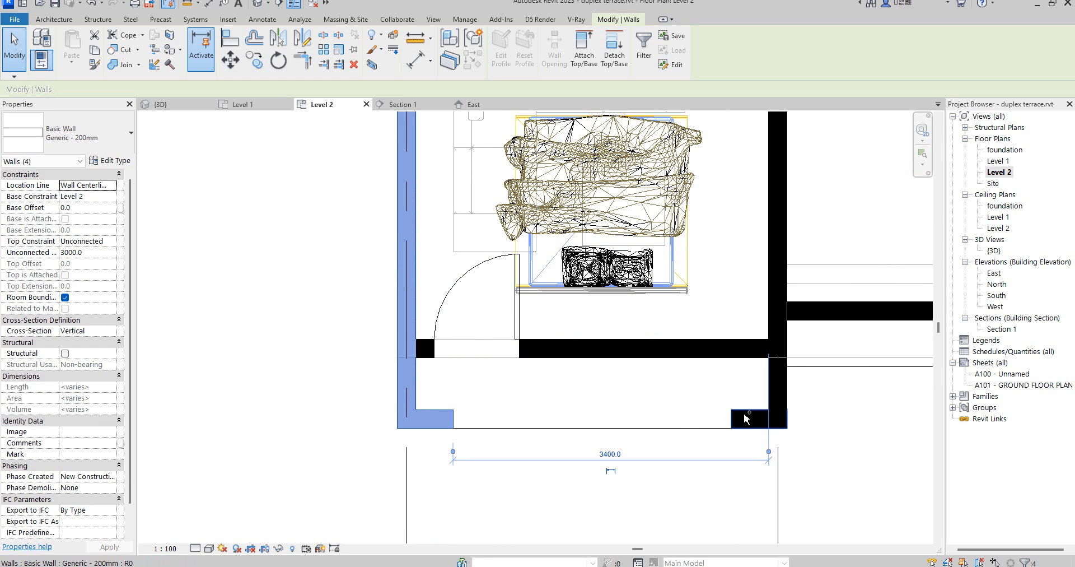
left_click(775, 386, "ctrl")
scroll(767, 417, "down", 5)
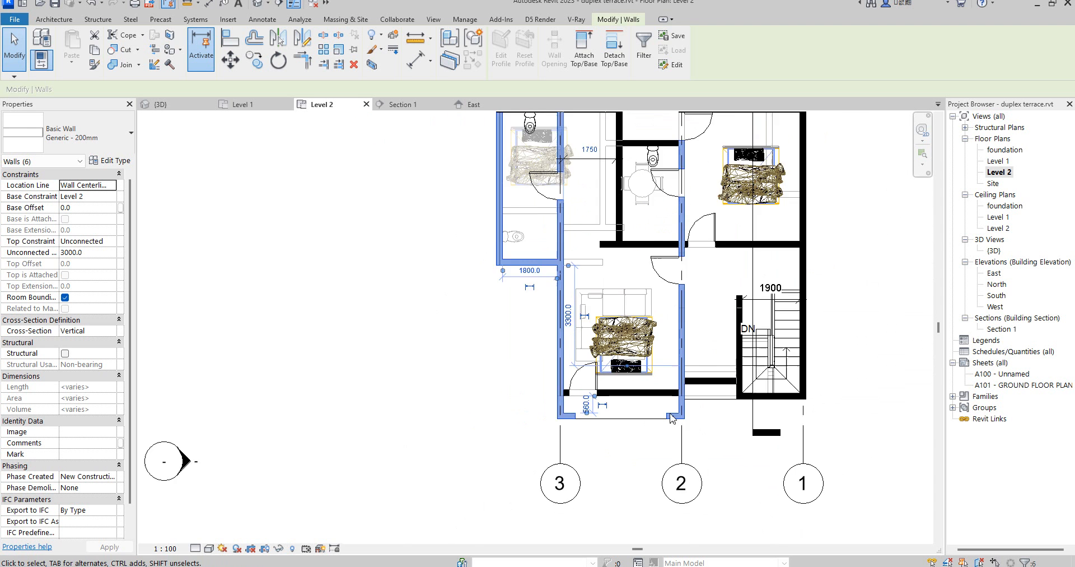
Add the wall above the entrance and the three outer stairwell walls to the selection and copy all selected walls to the clipboard.
left_click(703, 392, "ctrl")
scroll(722, 395, "up", 4)
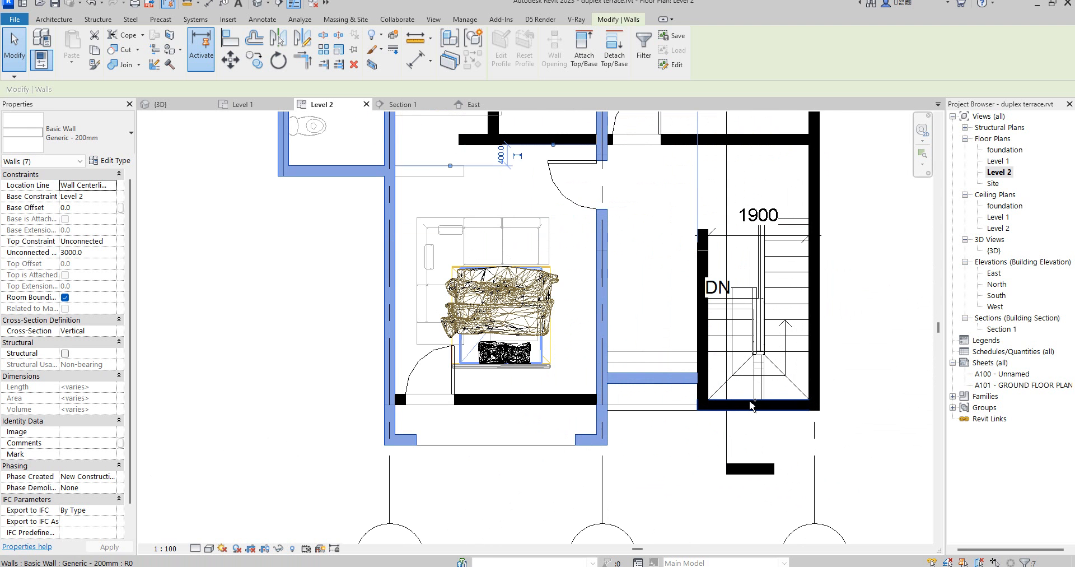
left_click(750, 403, "ctrl")
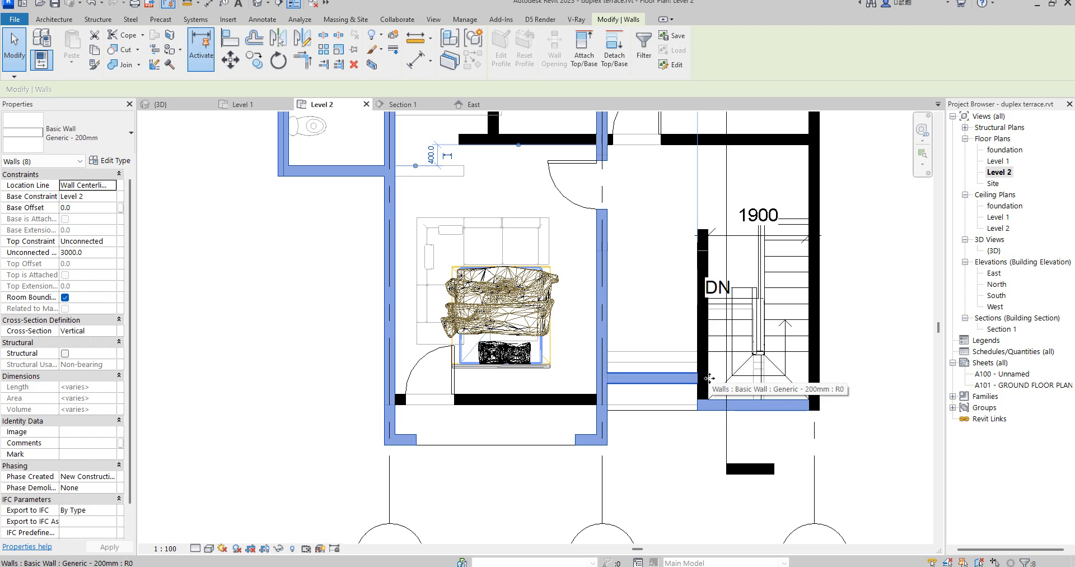
scroll(709, 395, "up", 3)
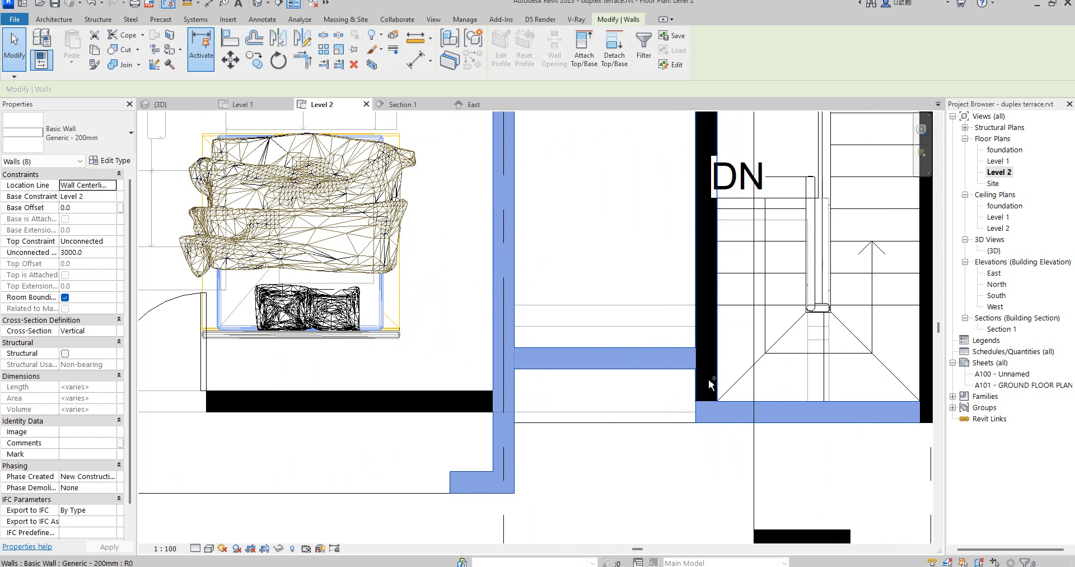
left_click(709, 384, "ctrl")
scroll(669, 392, "down", 3)
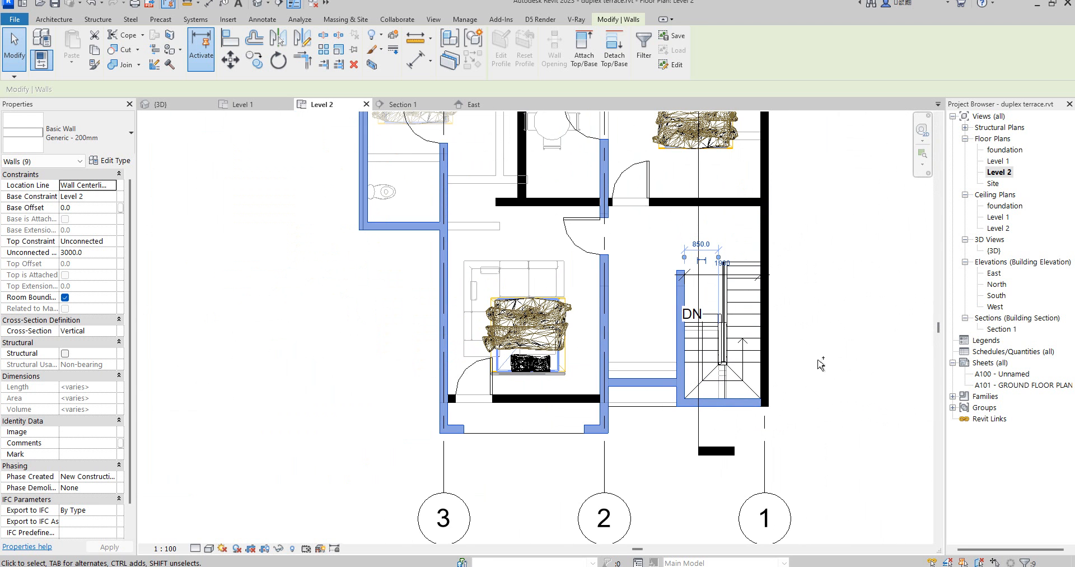
left_click(765, 387, "ctrl")
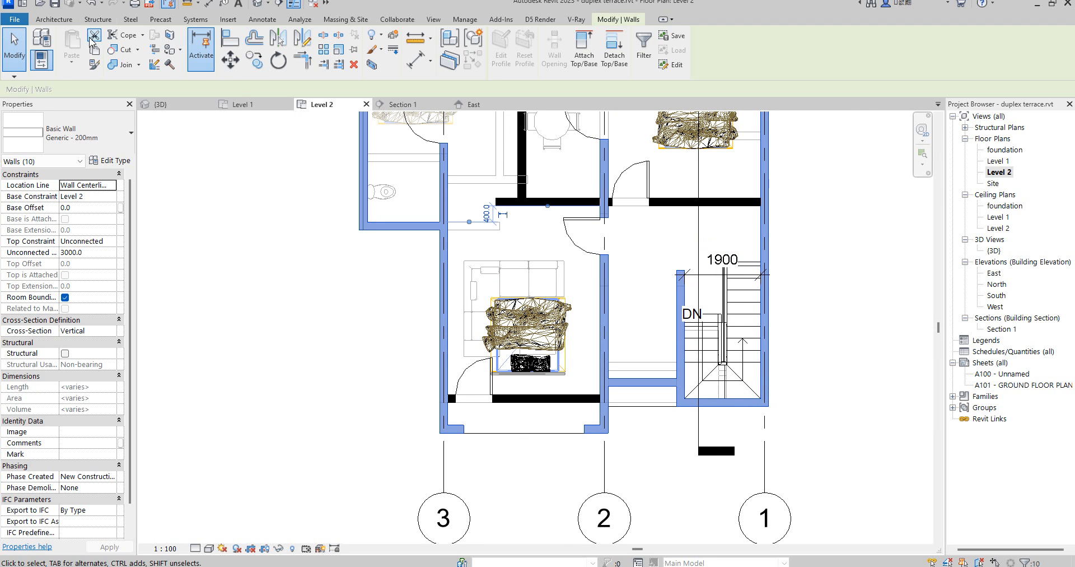
left_click(94, 49)
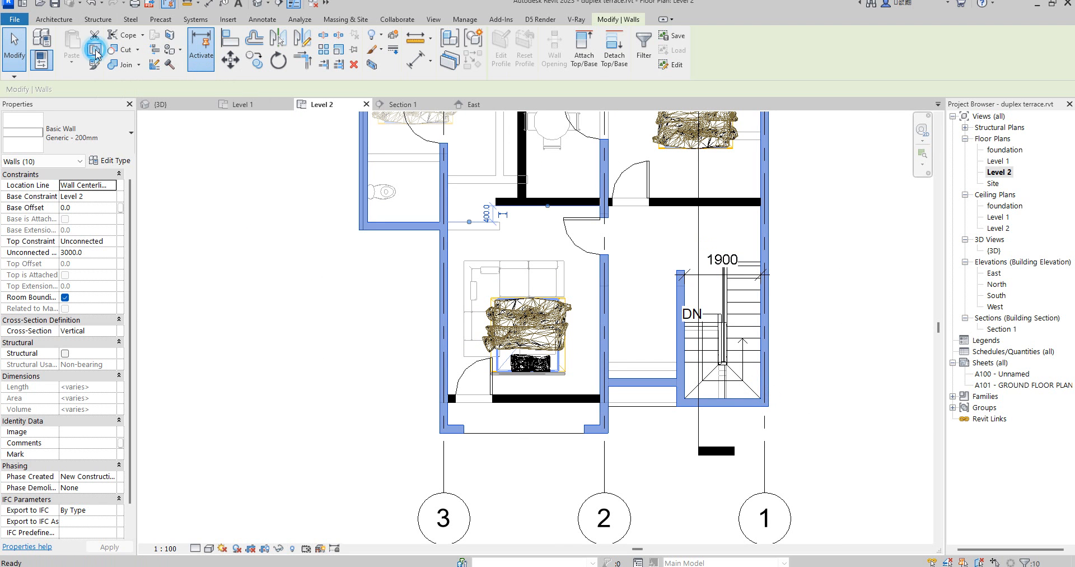
left_click(222, 294)
Open the South elevation and add a level line at 6000 above Level 2, spanning all three grids.
double_click(997, 295)
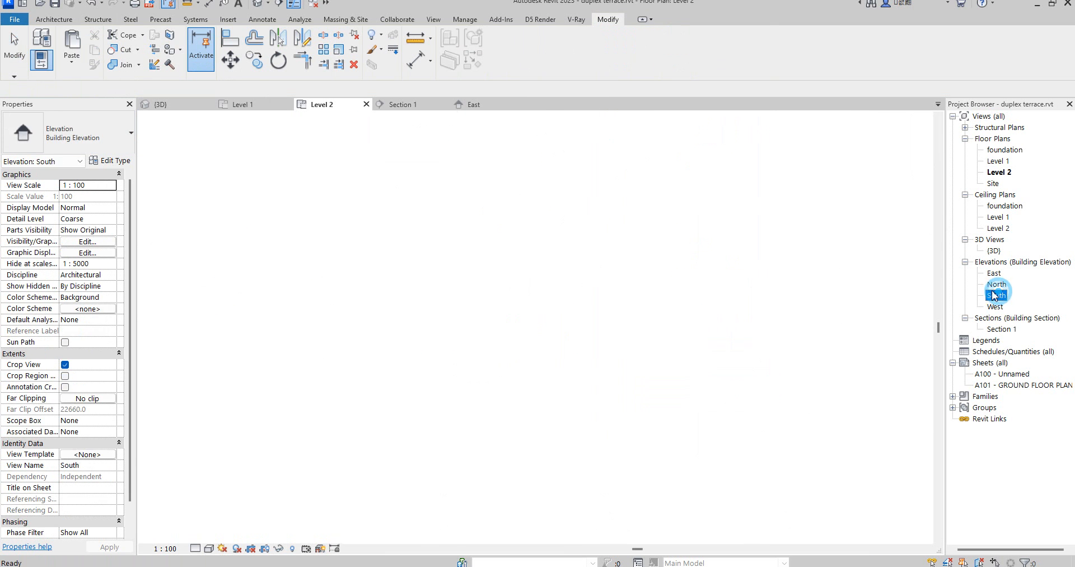
scroll(616, 344, "down", 3)
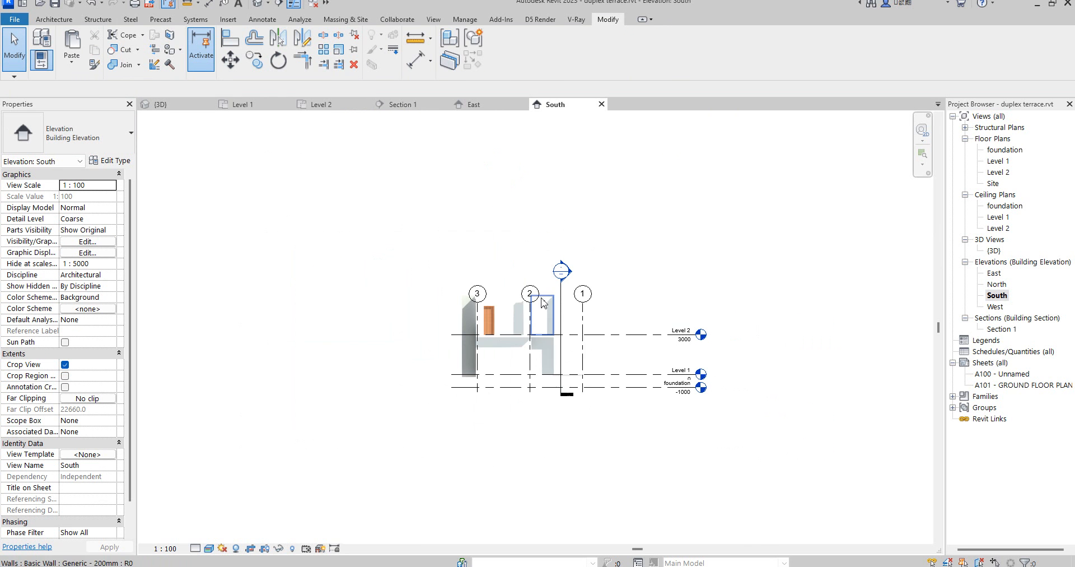
left_click(619, 339)
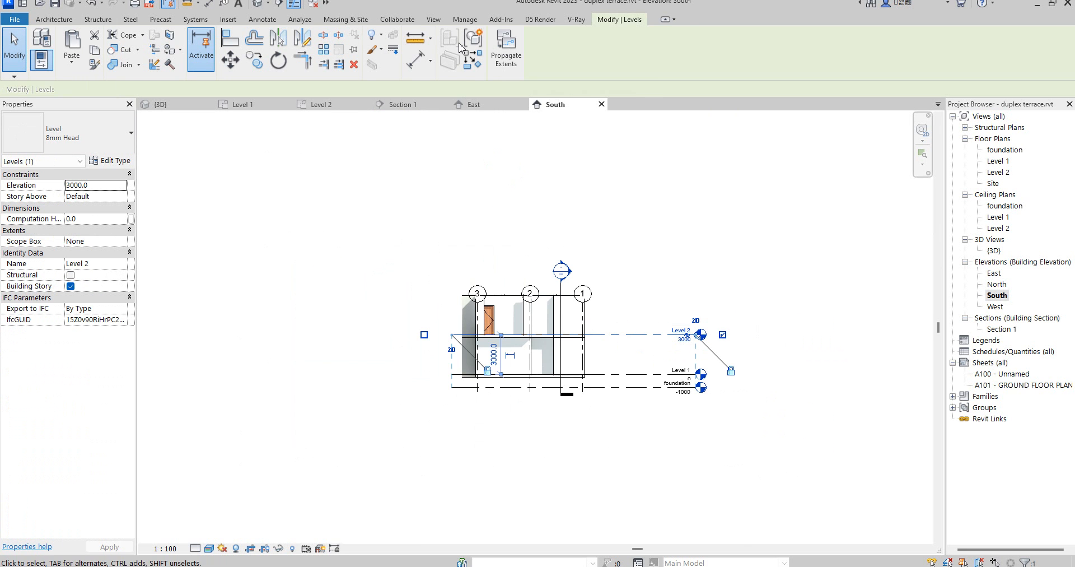
left_click(468, 58)
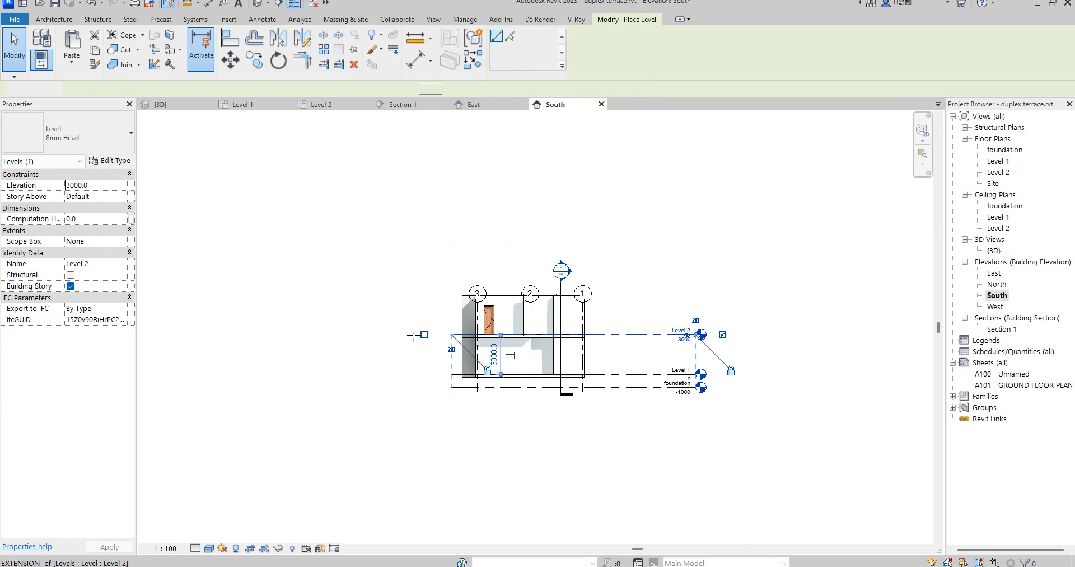
left_click(420, 294)
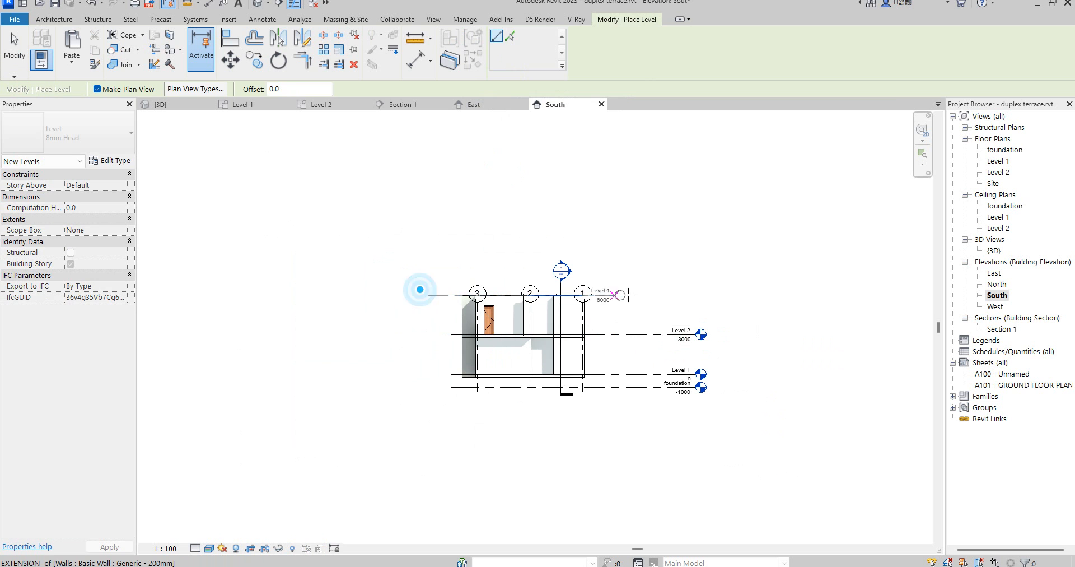
left_click(693, 295)
right_click(629, 217)
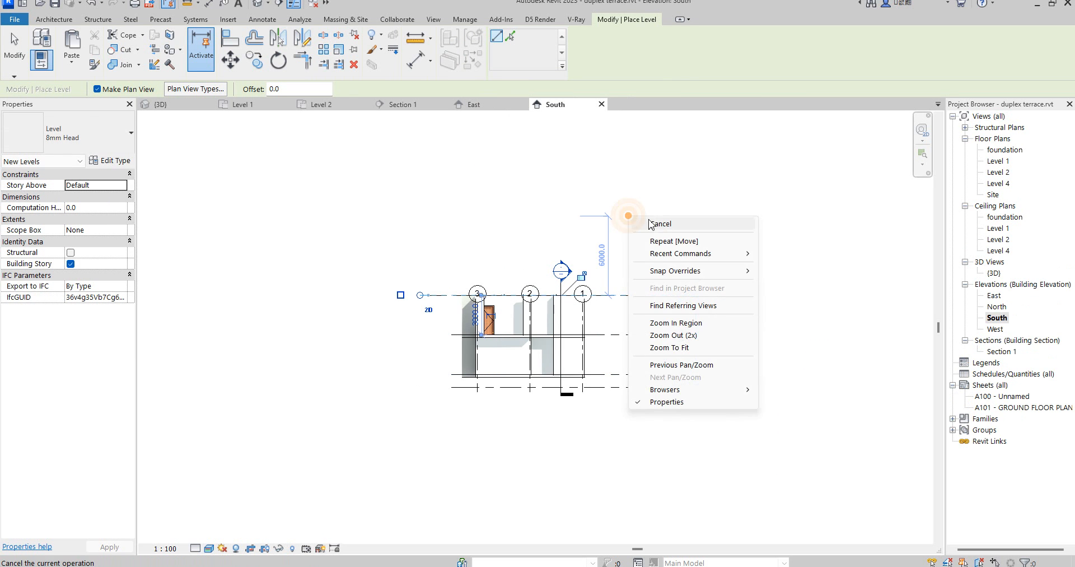
left_click(658, 224)
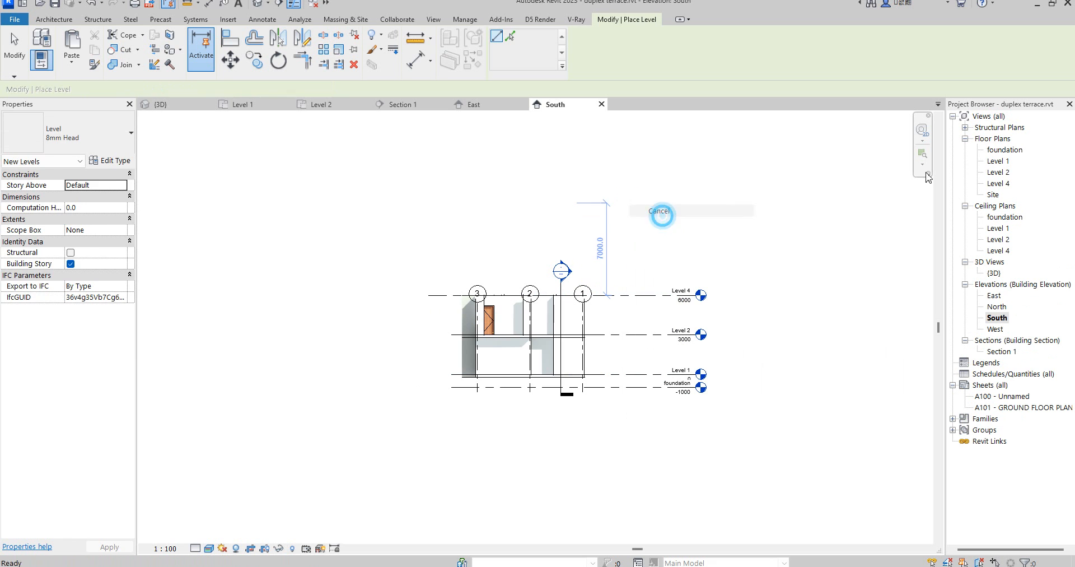
Rename the new 6000 level's floor plan as Level 3, applying the name to the corresponding level and views.
left_click(999, 185)
right_click(999, 185)
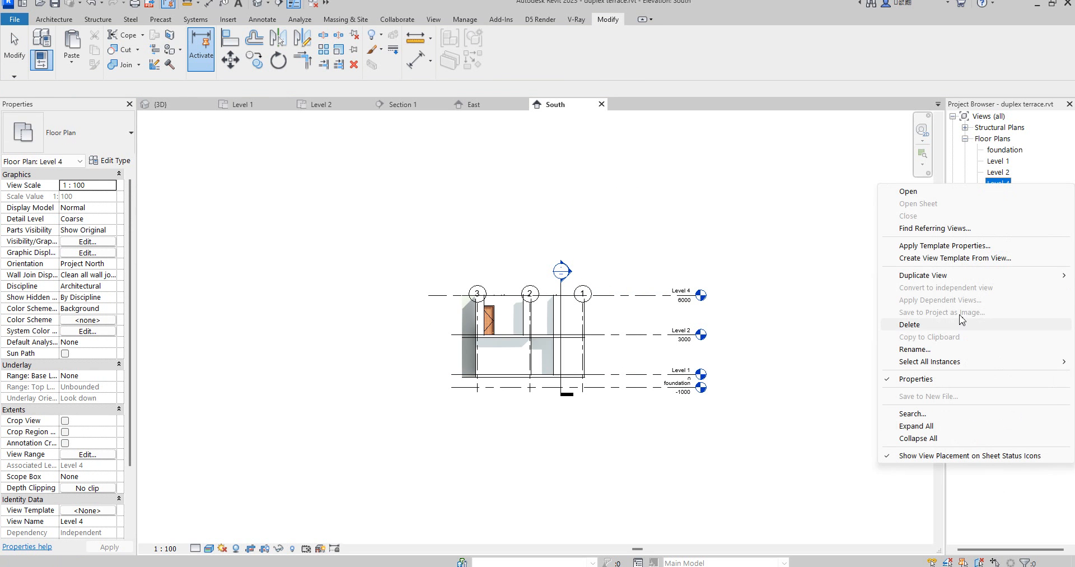
left_click(929, 350)
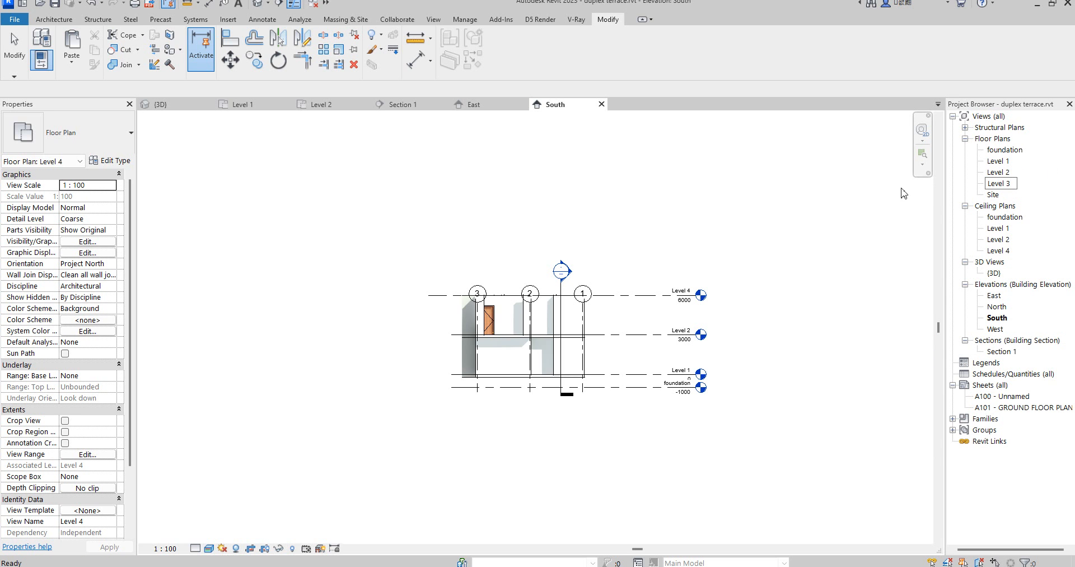
left_click(580, 296)
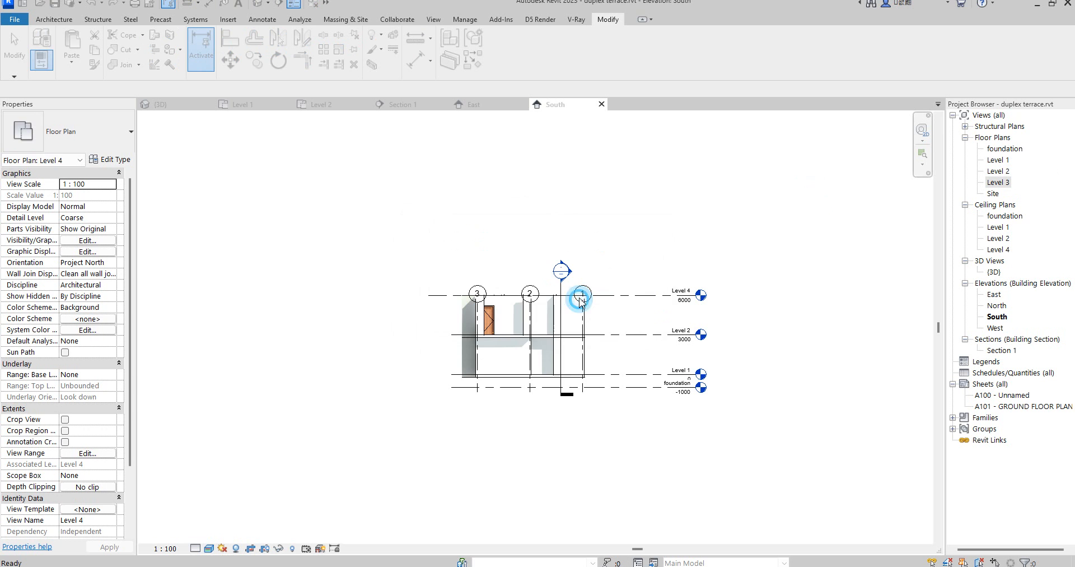
Raise the heads of grids 1 to 3 in the South elevation well above the Level 3 line.
left_click(526, 285)
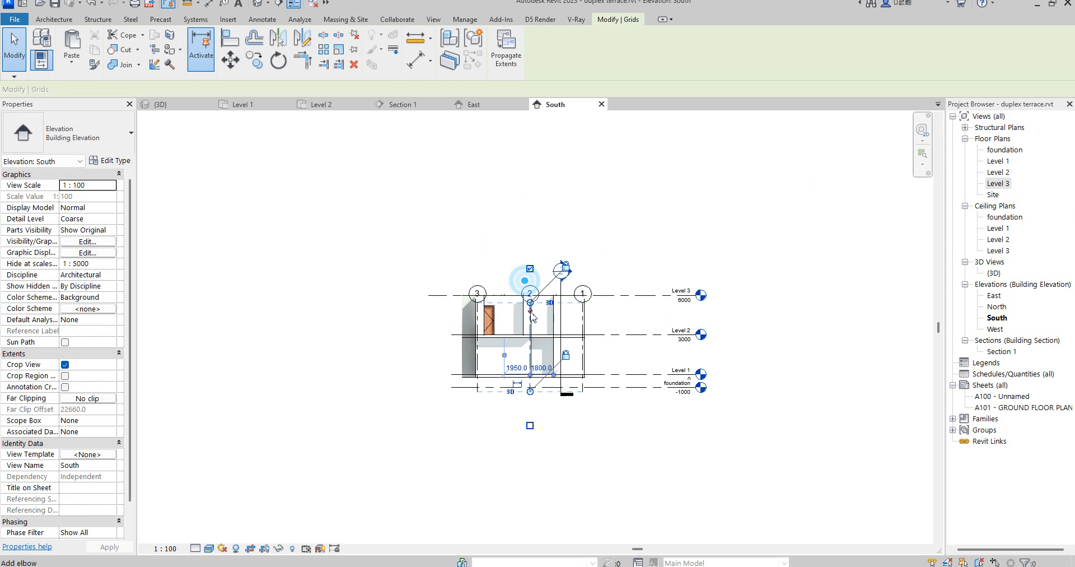
scroll(530, 309, "up", 2)
left_click(804, 224)
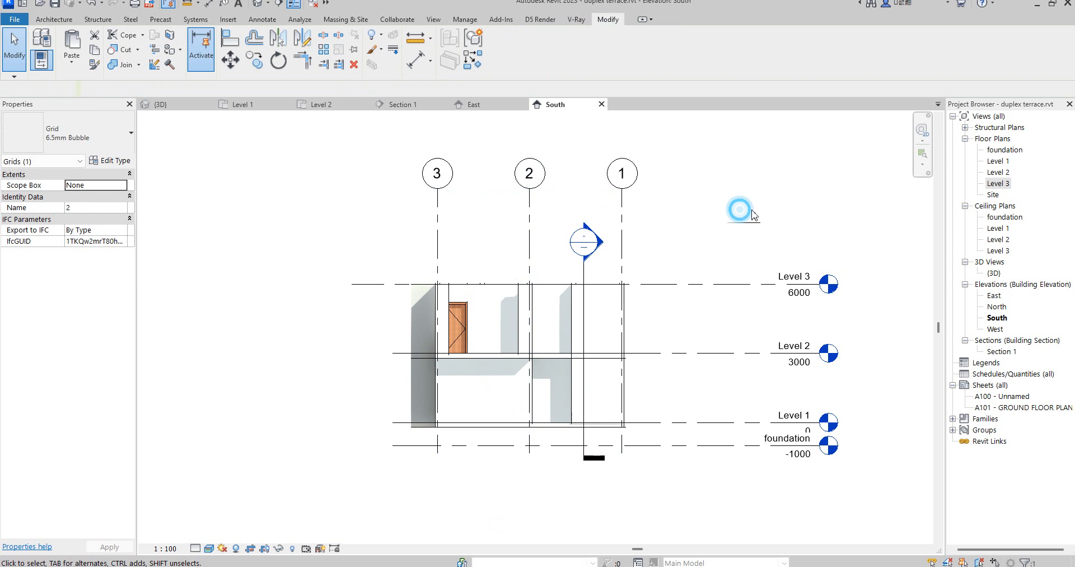
Open the Level 3 plan and paste the copied Level 2 walls aligned to the current view.
double_click(998, 183)
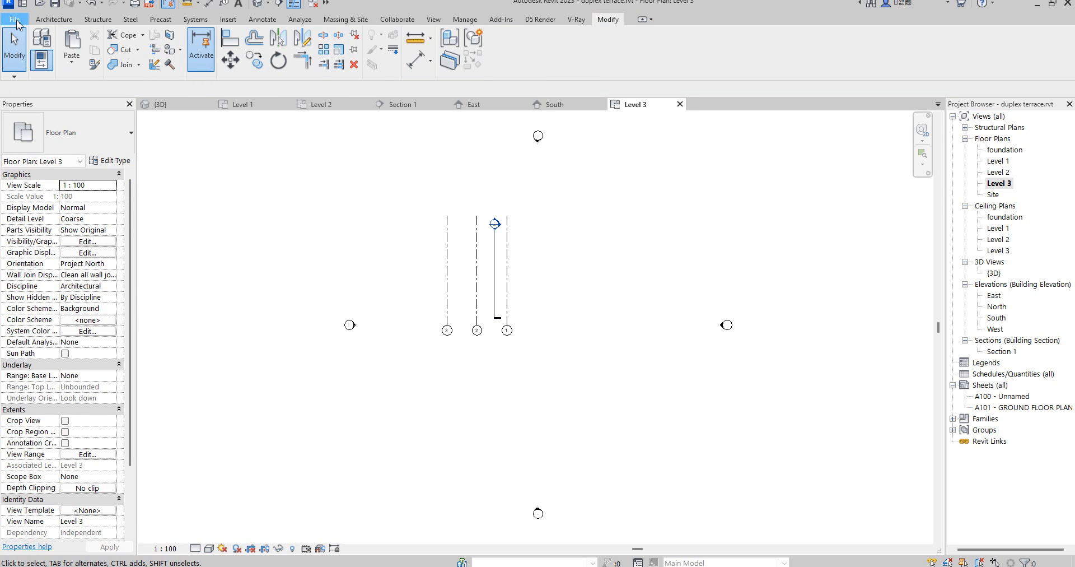
left_click(15, 20)
left_click(369, 153)
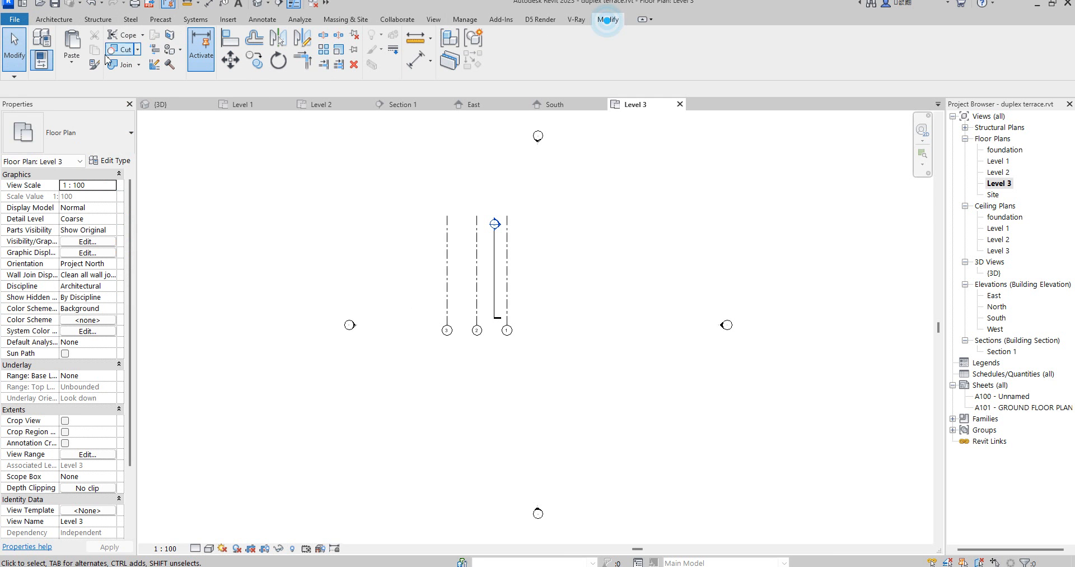
left_click(72, 59)
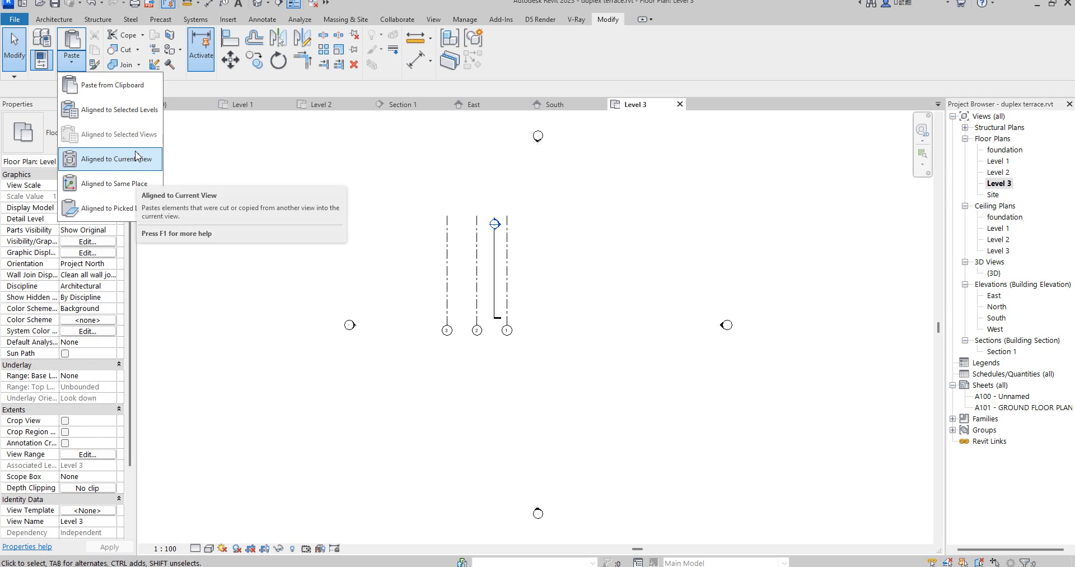
left_click(128, 159)
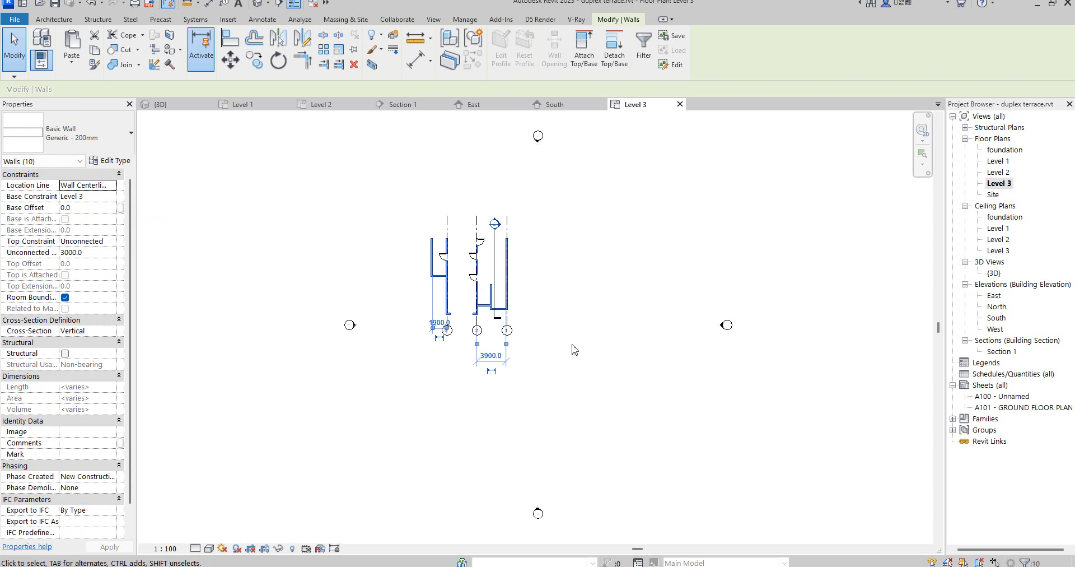
scroll(504, 302, "up", 2)
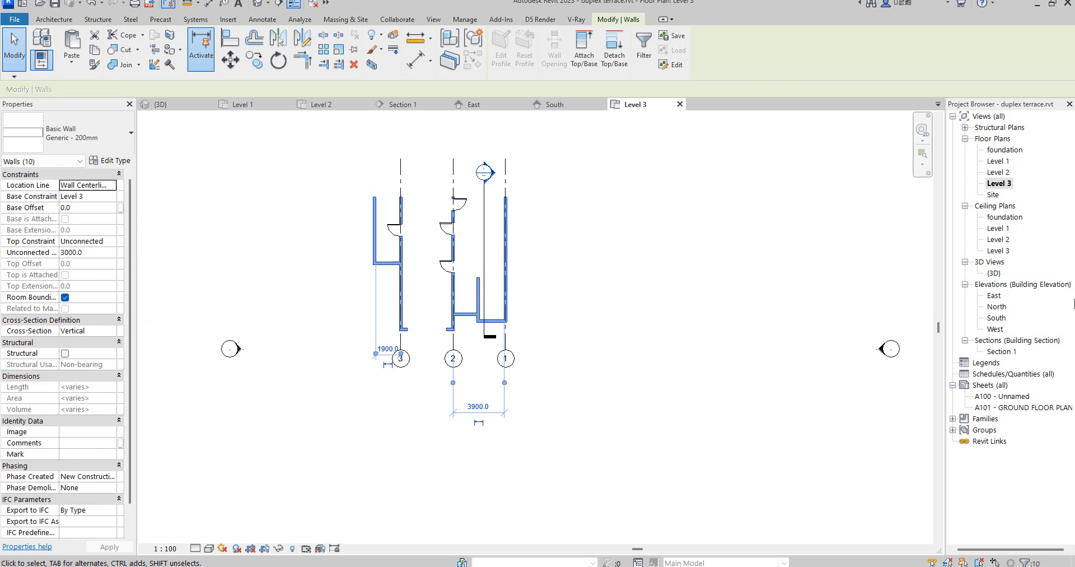
Open the 3D view and set the unconnected height of the ten pasted Level 3 walls to 2100.
double_click(993, 273)
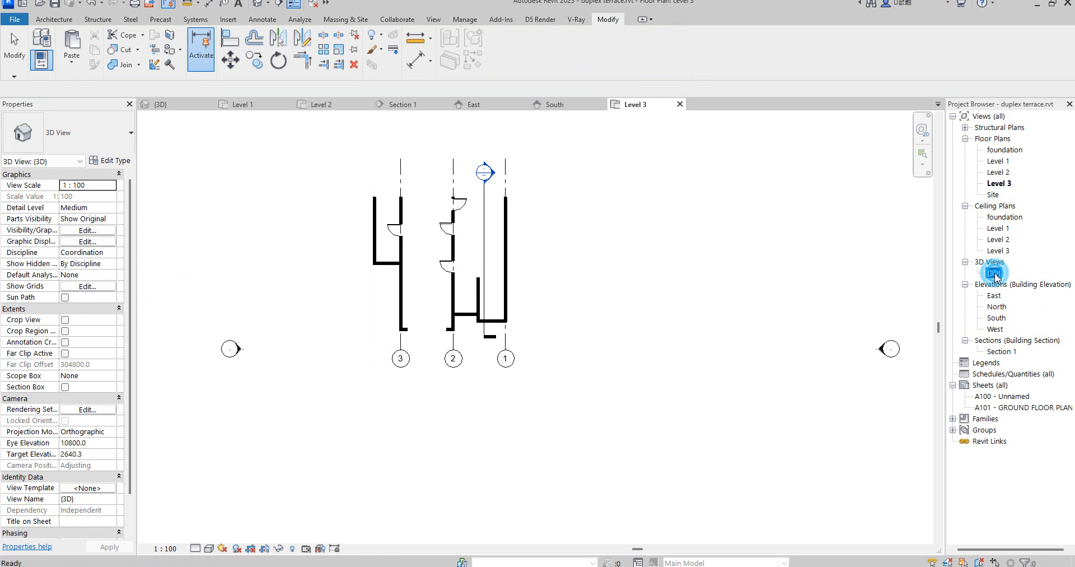
scroll(439, 488, "down", 5)
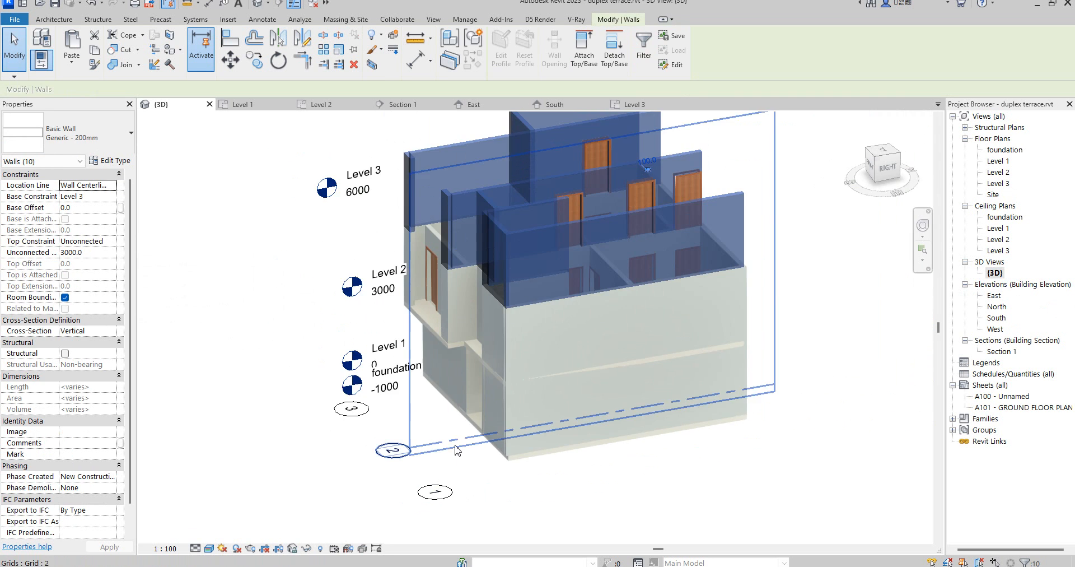
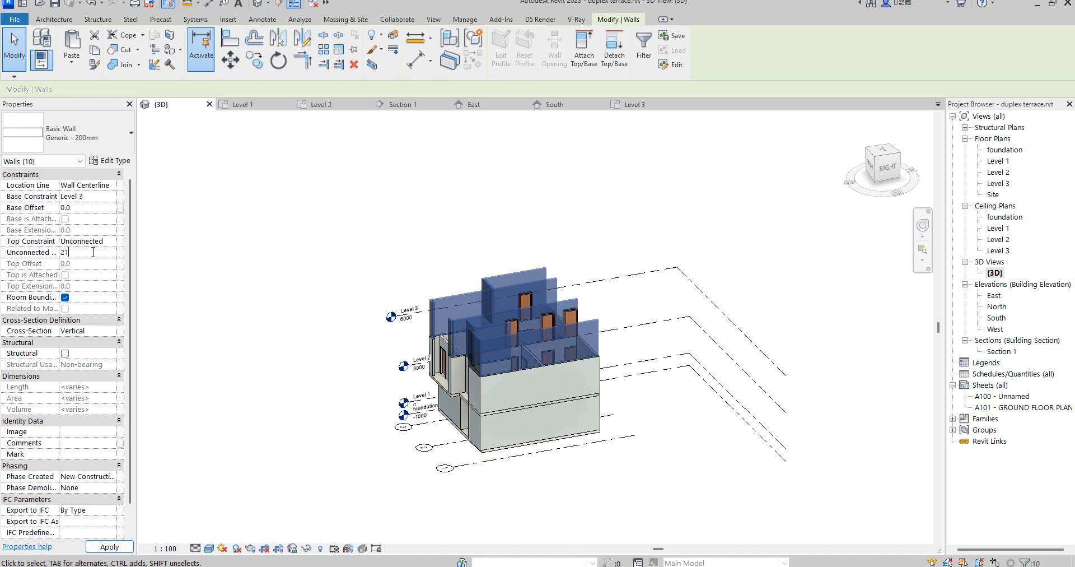
left_click(93, 251)
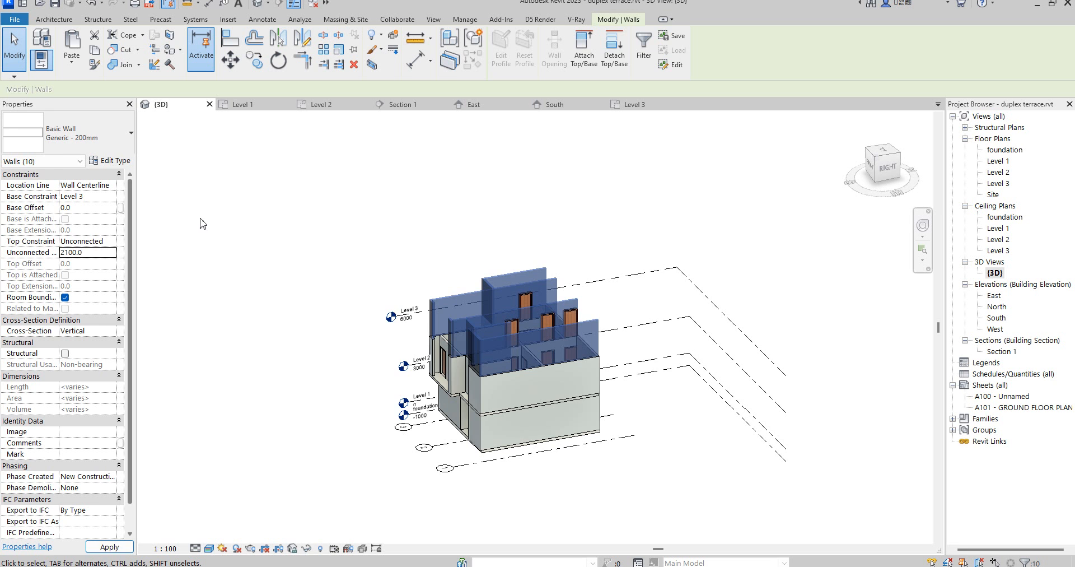
left_click(209, 247)
scroll(563, 368, "up", 4)
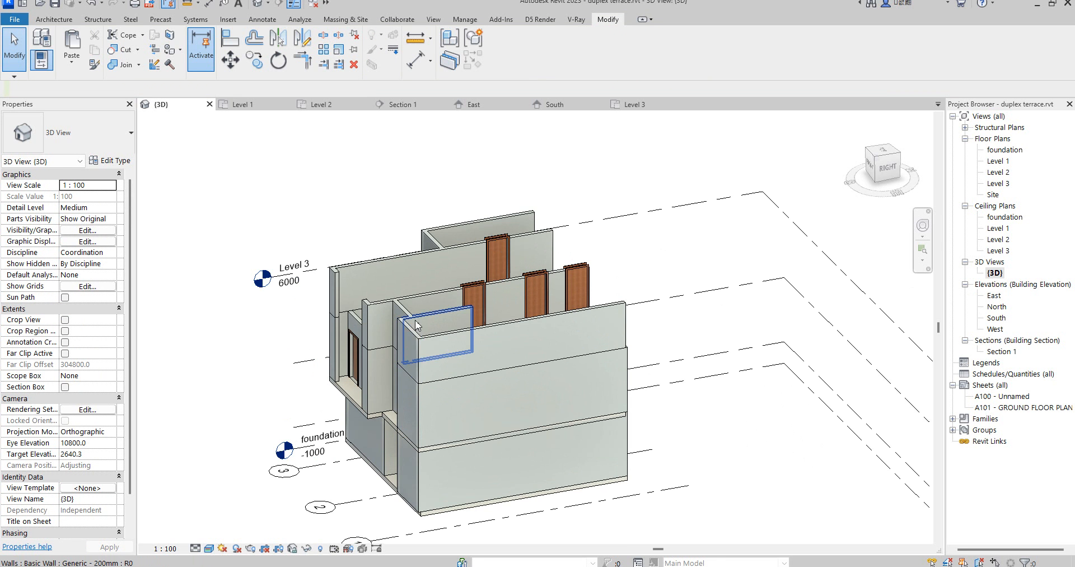
In the Level 3 plan, select every 200 mm wall visible in the view and reduce their unconnected height.
double_click(996, 185)
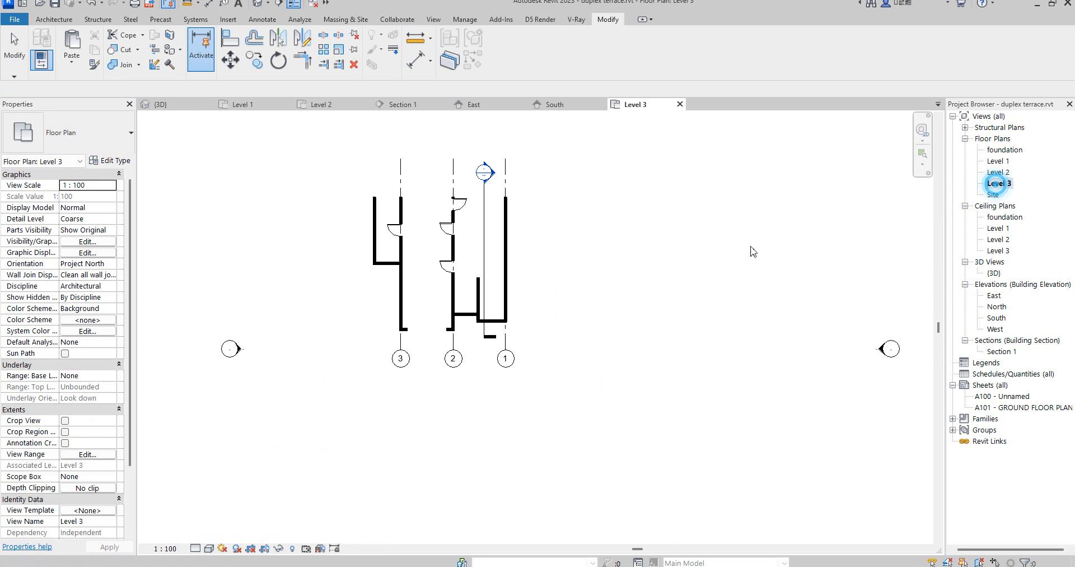
left_click(508, 250)
right_click(509, 250)
mouse_move(565, 405)
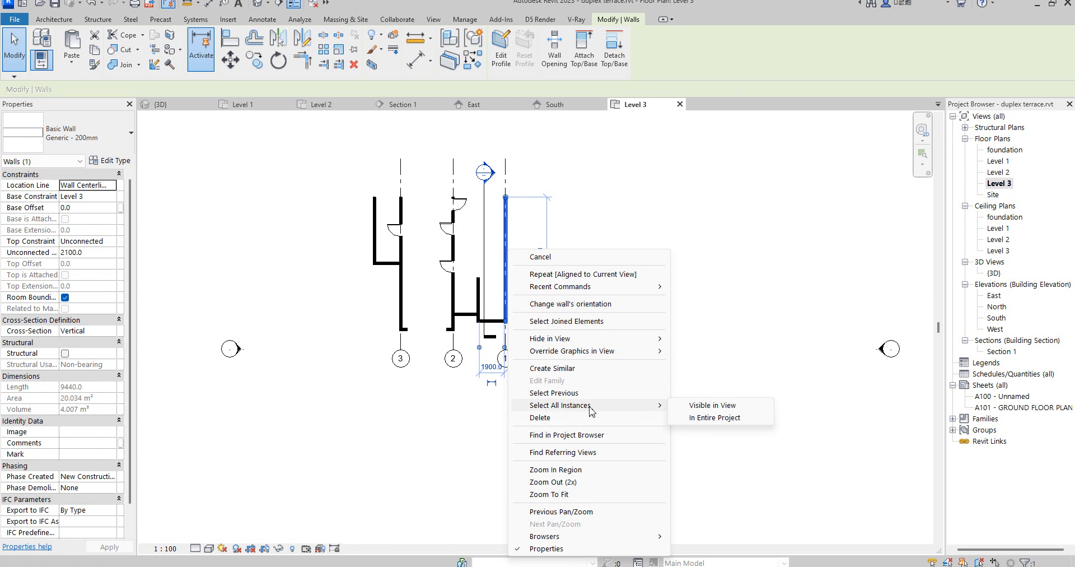
left_click(684, 406)
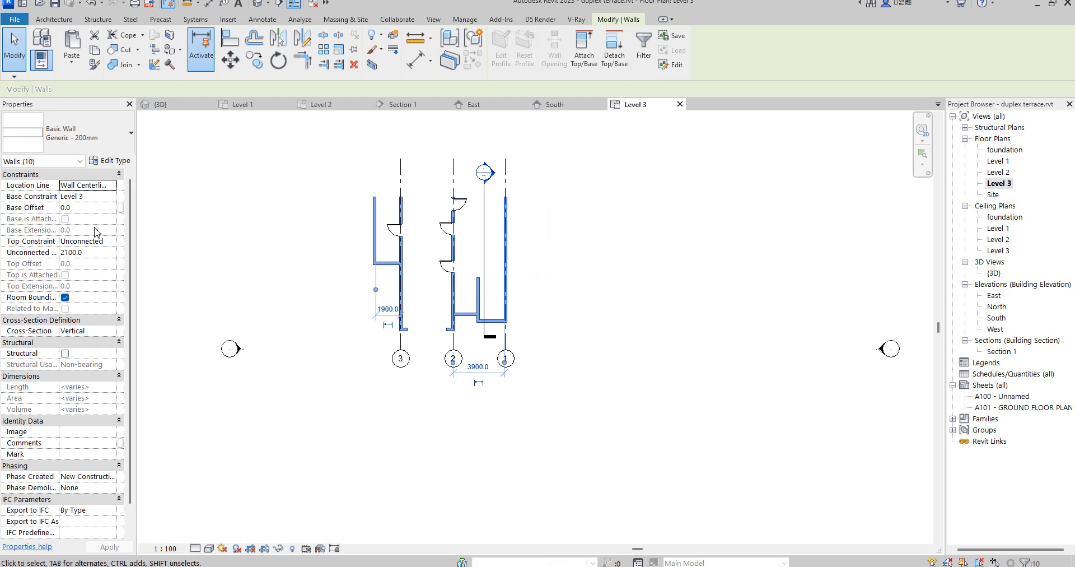
left_click(99, 252)
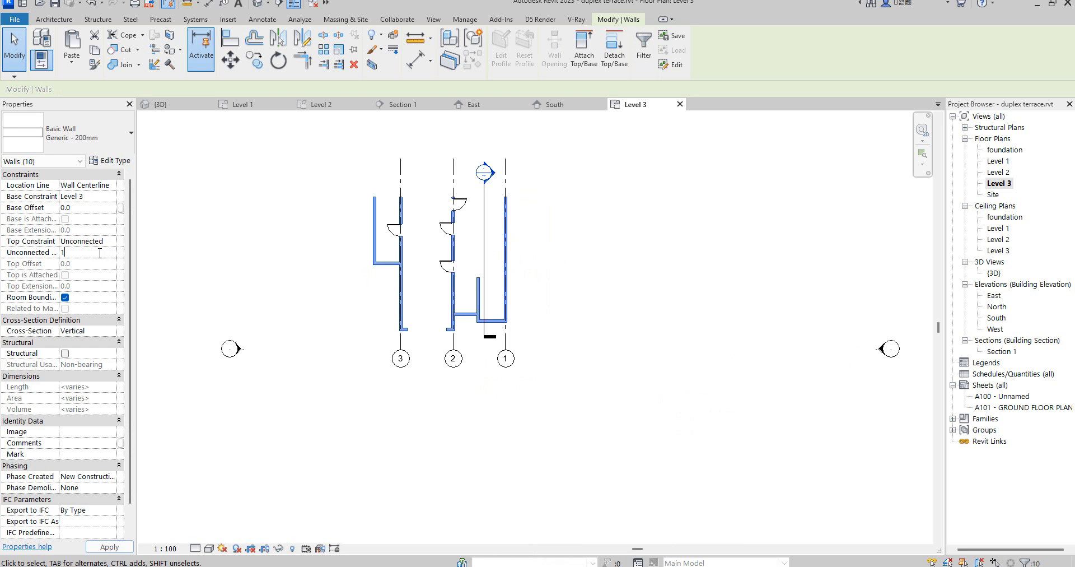
left_click(359, 327)
Delete the four copied doors from the Level 3 walls along grids 2 and 3.
left_click(442, 261)
left_click(445, 226, "ctrl")
left_click(462, 204, "ctrl")
left_click(390, 230, "ctrl")
left_click(354, 64)
scroll(484, 327, "up", 2)
Trim the wall above the entrance into corners with the adjoining stairwell wall and the grid 2 wall.
left_click(305, 61)
left_click(432, 300)
left_click(471, 308)
left_click(421, 321)
left_click(440, 301)
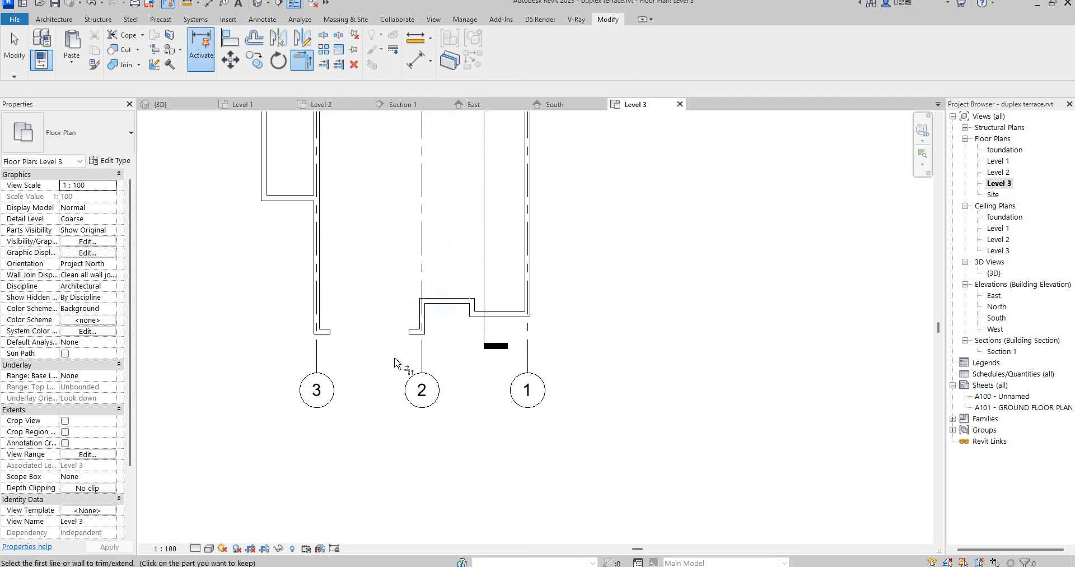
Extend the front stub wall at grid 3 to meet the grid 2 wall and delete the leftover stub at grid 2.
left_click(324, 332)
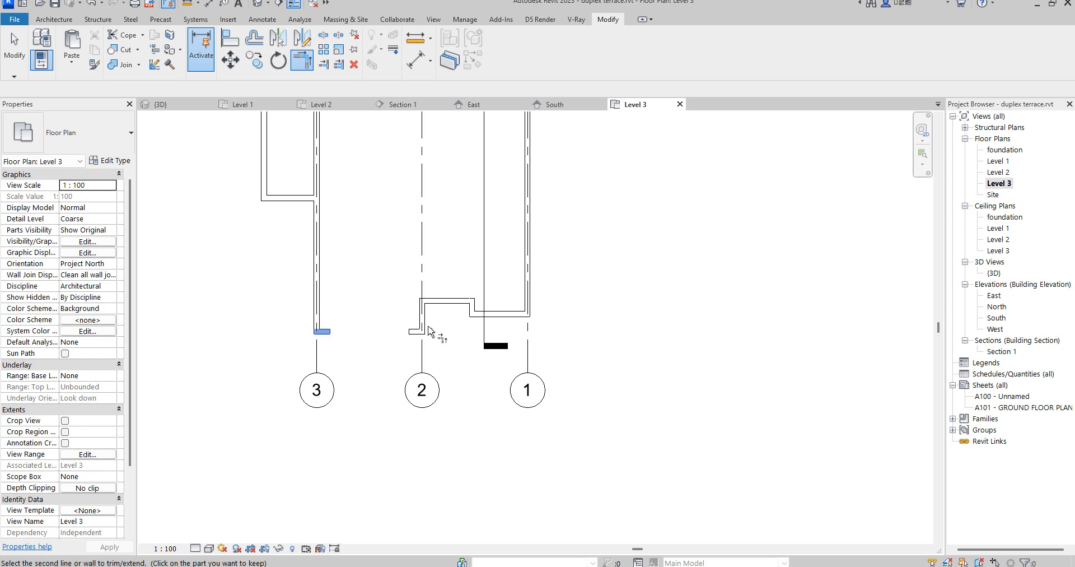
left_click(421, 321)
key("Escape")
key("Escape")
scroll(390, 333, "up", 3)
left_click_drag(391, 306, 490, 369)
key("Delete")
scroll(259, 368, "down", 3)
scroll(280, 244, "down", 2)
scroll(268, 235, "up", 2)
Trim the toilet's front wall and the grid 3 wall to a corner, removing the grid 3 portion behind it.
key("t")
key("r")
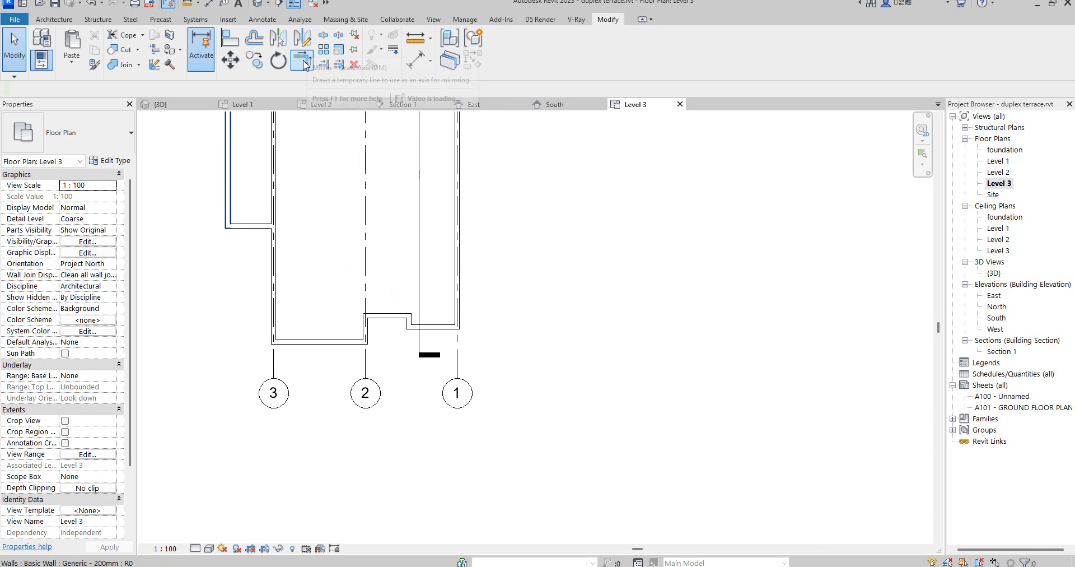
left_click(261, 226)
left_click(277, 267)
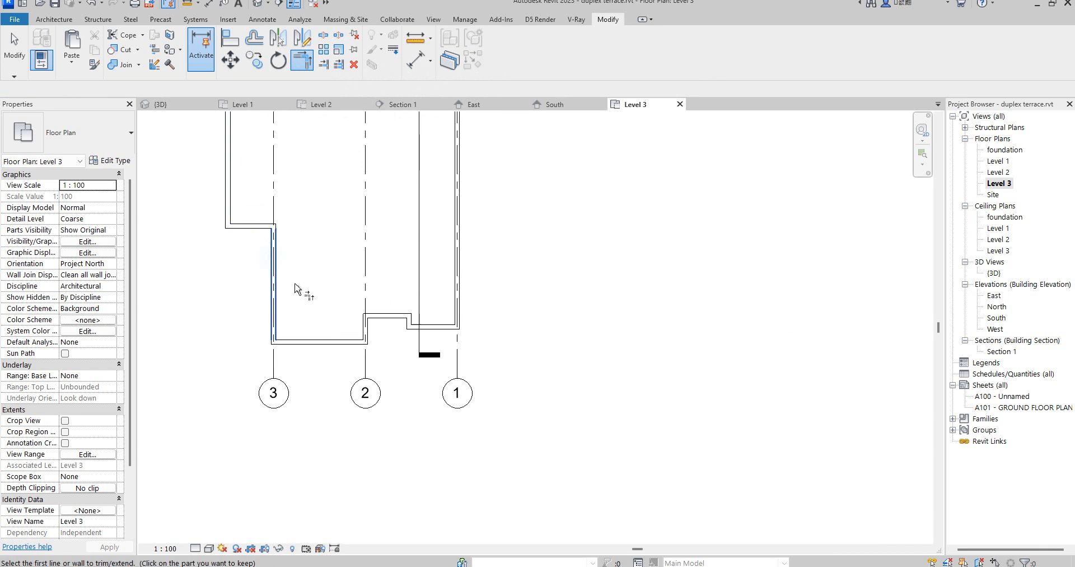
scroll(290, 283, "down", 3)
right_click(414, 202)
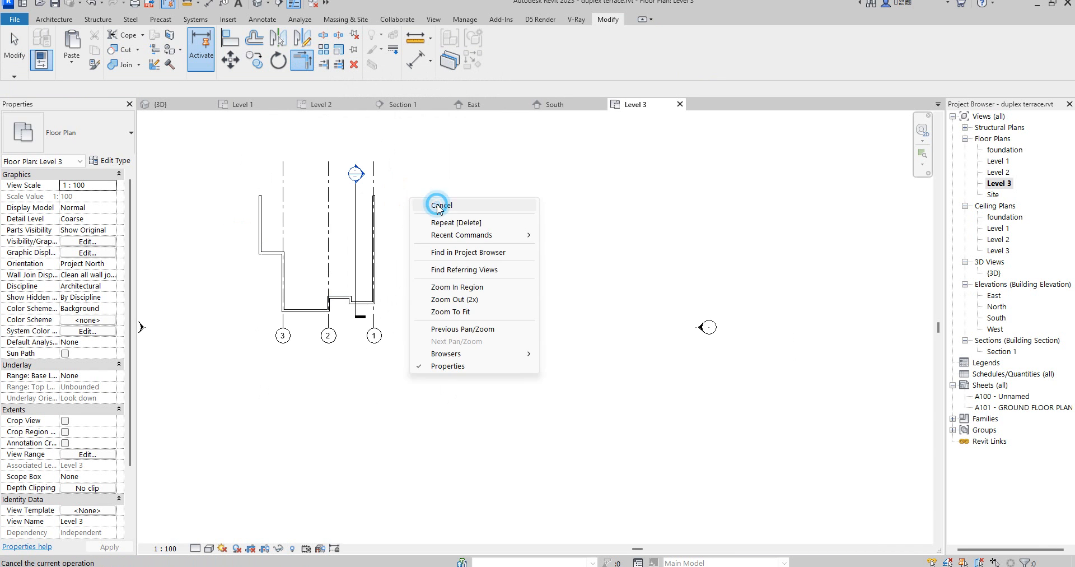
left_click(430, 204)
Inspect the Level 3 perimeter walls in the 3D view from the front-right corner.
double_click(992, 273)
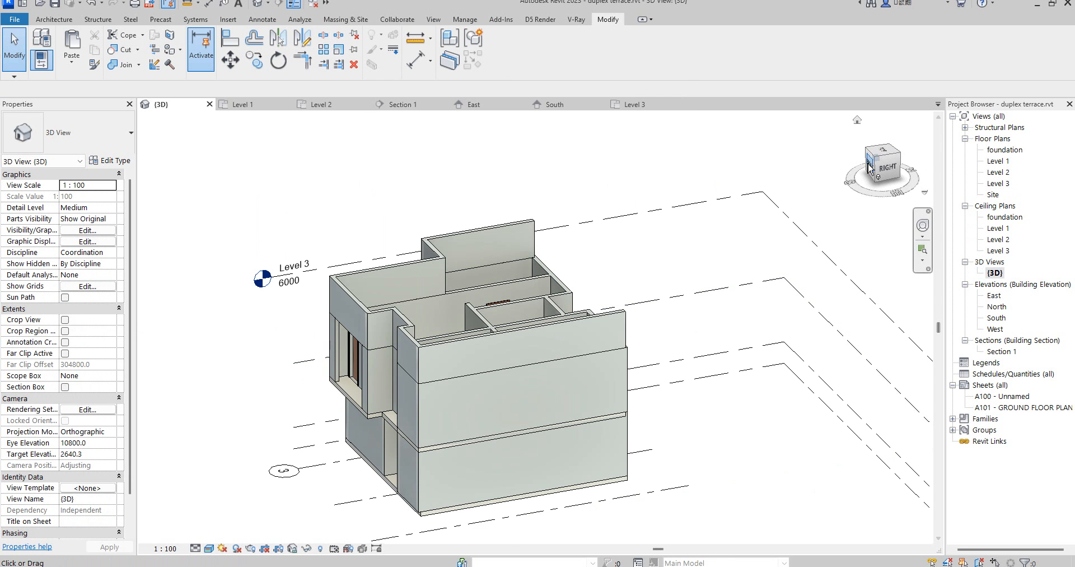
left_click(877, 159)
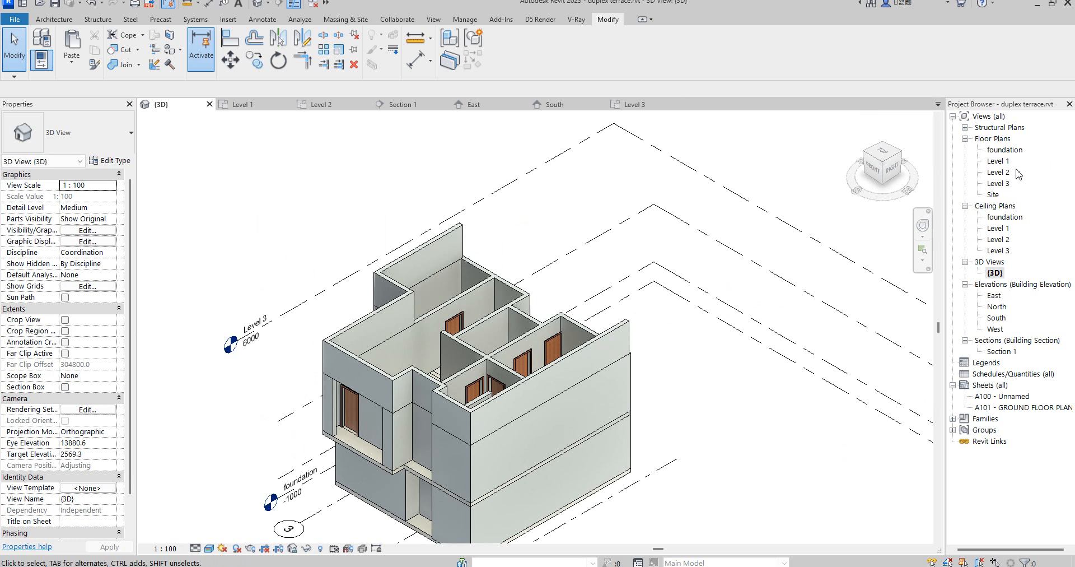
Start a footprint roof on Level 3 and pick the inner faces of the grid 1 wall and its adjoining front wall as boundaries.
double_click(1001, 183)
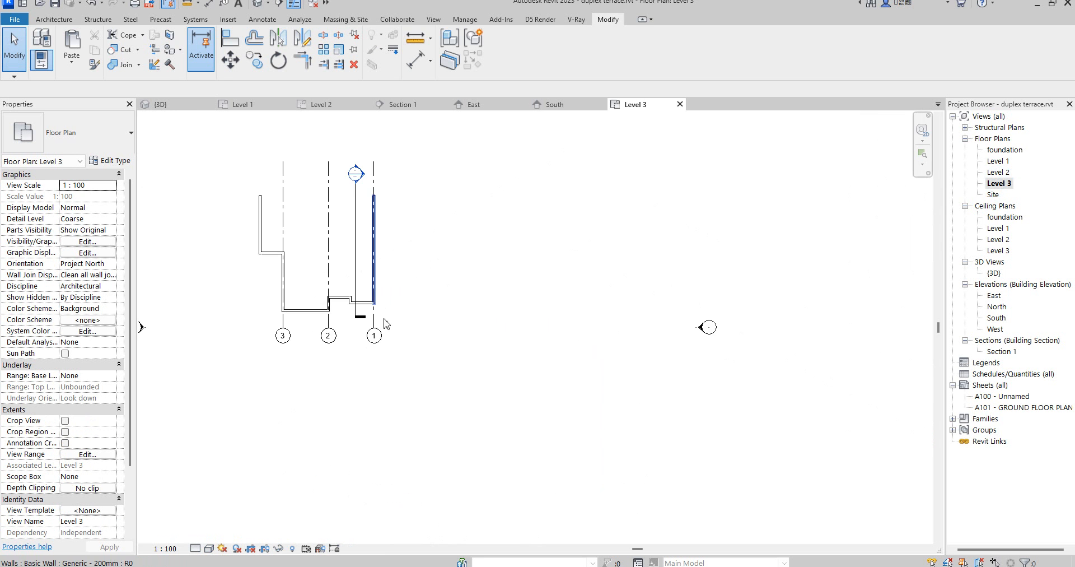
left_click(58, 21)
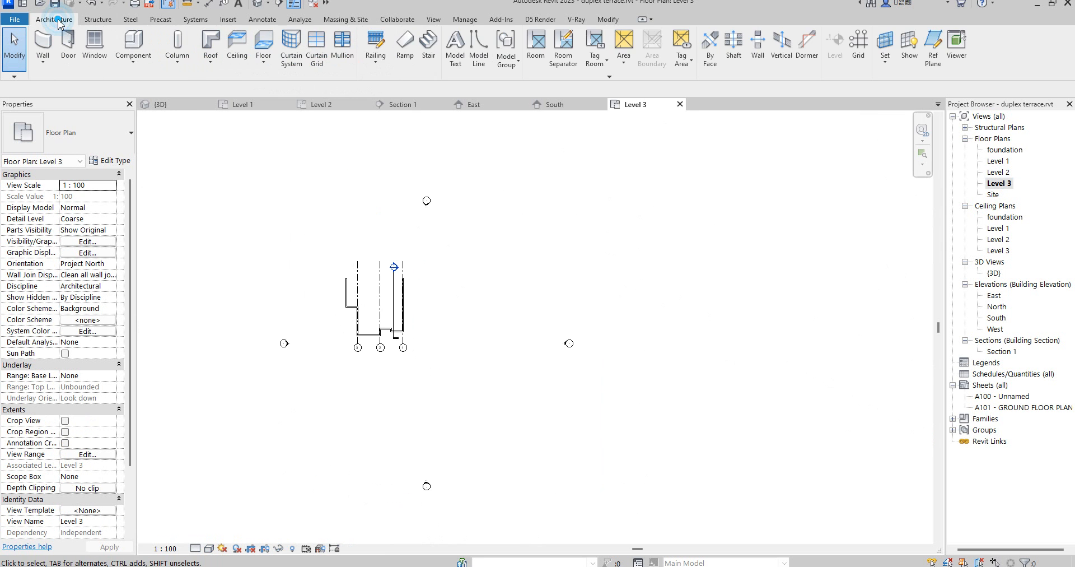
left_click(202, 70)
left_click(238, 90)
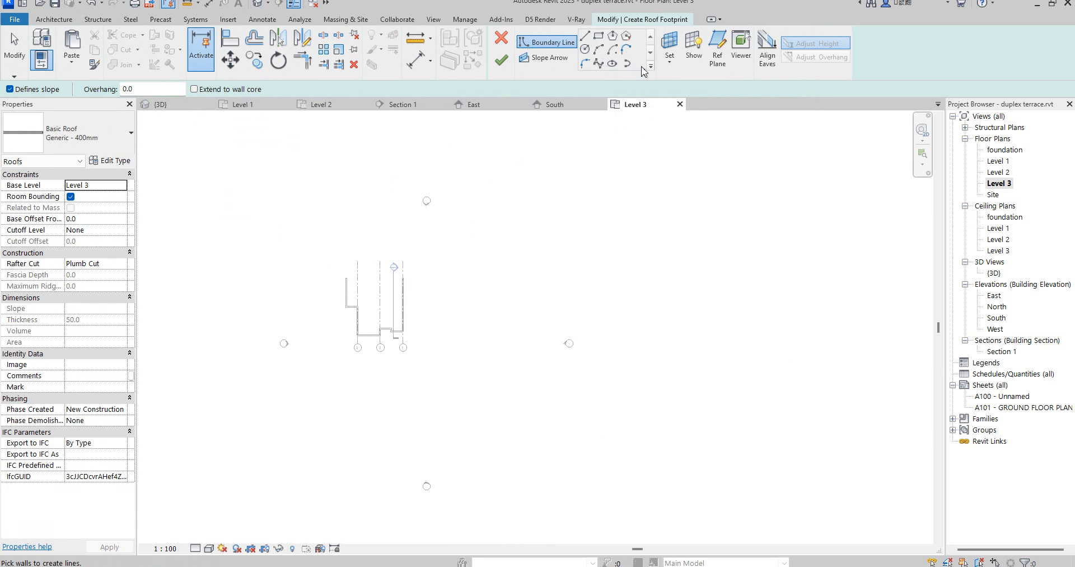
left_click(650, 66)
left_click(610, 65)
scroll(386, 319, "up", 4)
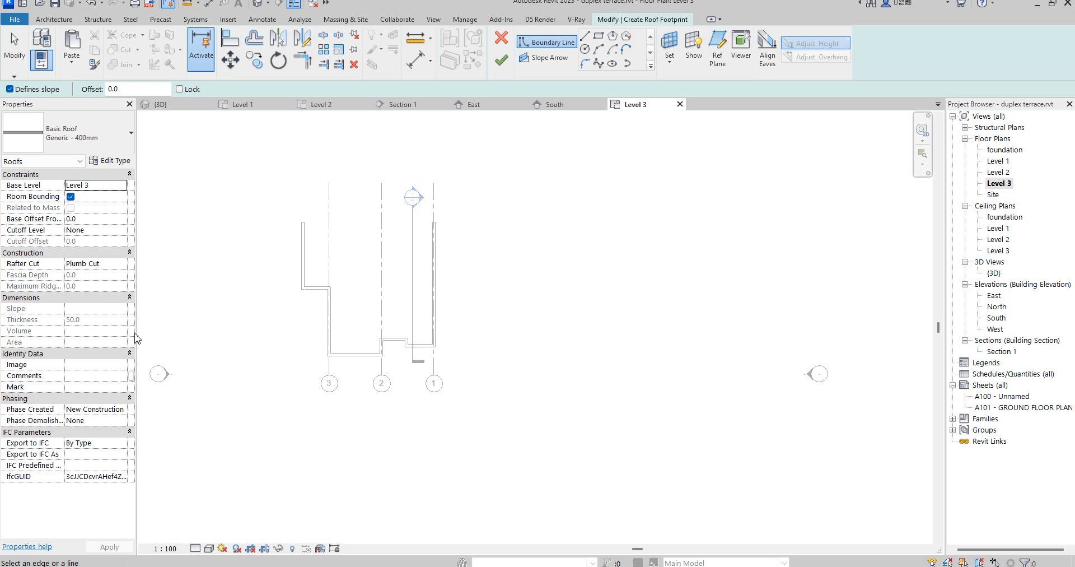
scroll(441, 333, "up", 3)
left_click(426, 328)
left_click(400, 366)
Add roof boundary lines along the inner faces of the entrance recess walls, the grid 2 wall and the front wall between grids 2 and 3.
scroll(360, 355, "up", 3)
left_click(361, 352)
left_click(362, 343)
left_click(251, 386)
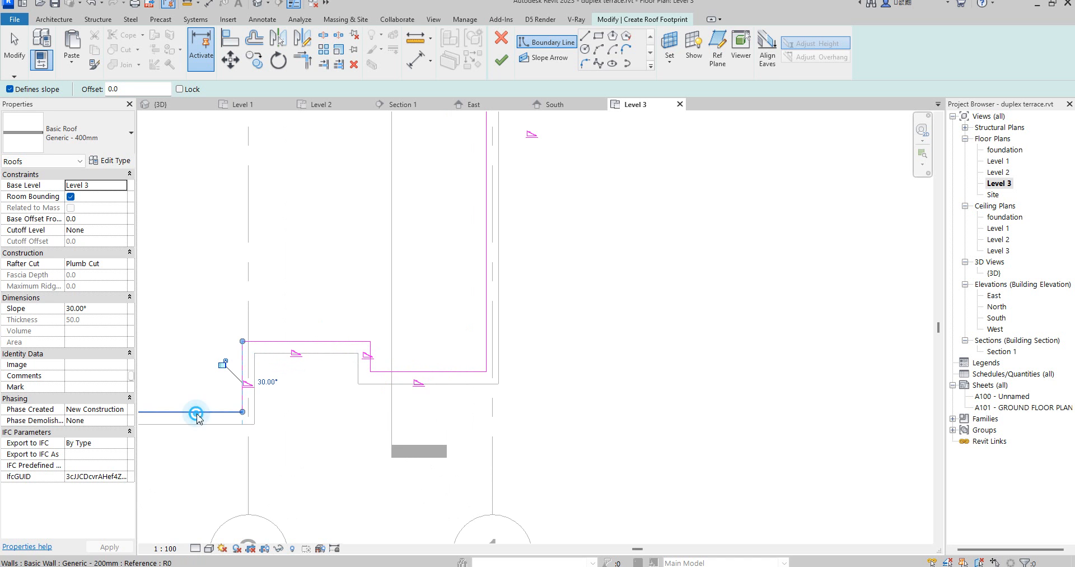
left_click(197, 414)
Continue the roof boundary along the inner faces of the grid 3 wall, the short return wall and the side wall beyond grid 3.
scroll(439, 426, "down", 3)
scroll(279, 356, "up", 2)
left_click(278, 355)
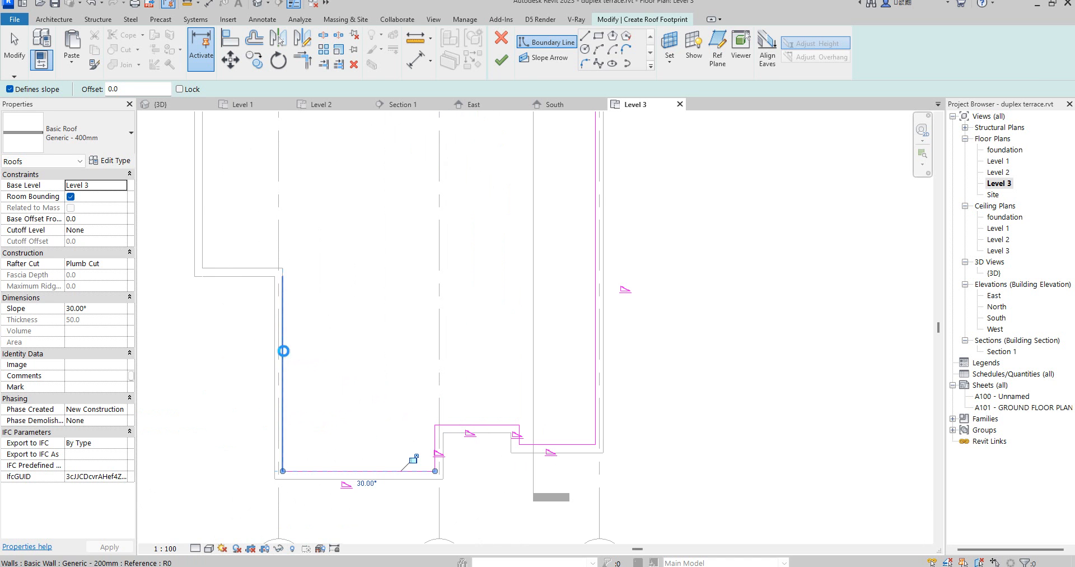
left_click(255, 266)
left_click(198, 238)
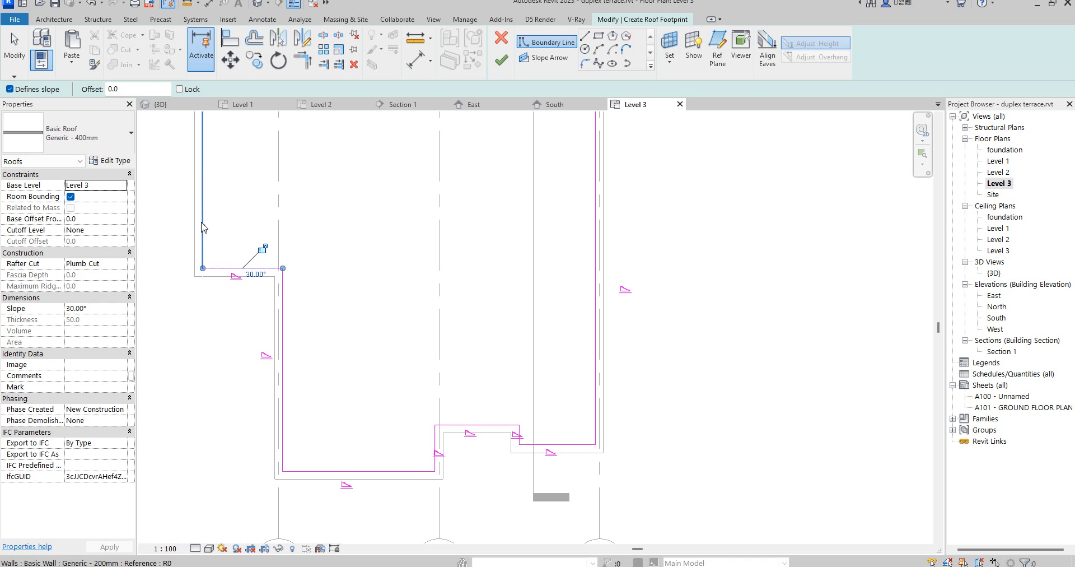
scroll(403, 288, "down", 2)
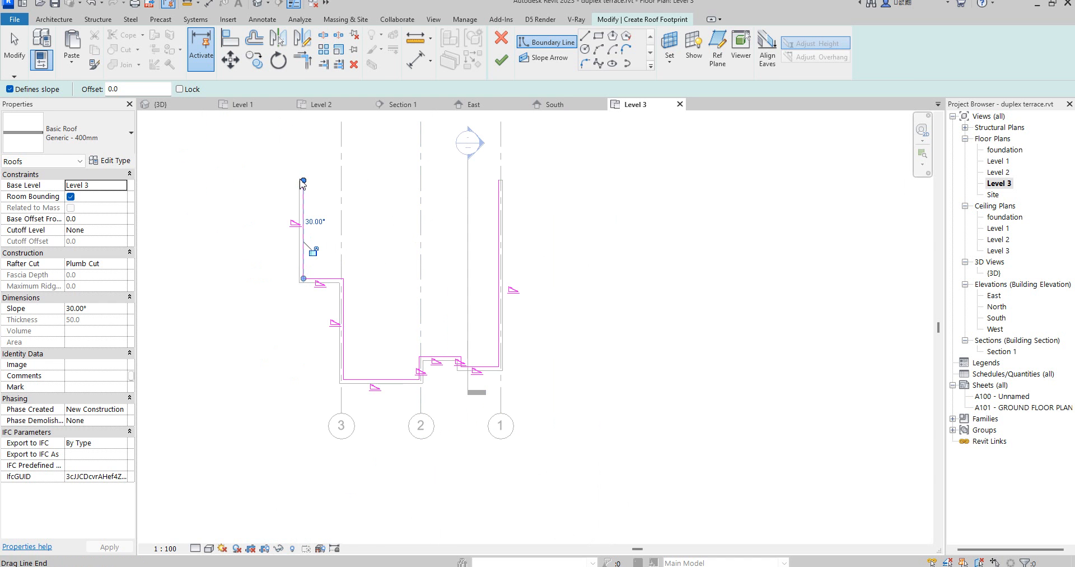
scroll(301, 184, "up", 2)
right_click(422, 197)
left_click(453, 202)
right_click(451, 202)
left_click(467, 205)
scroll(417, 197, "down", 2)
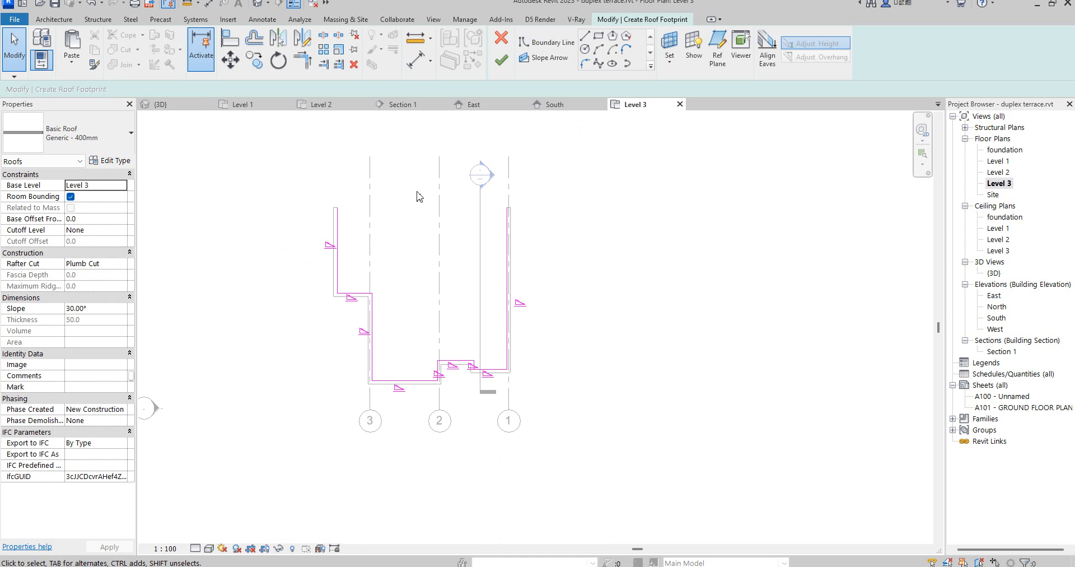
Close the roof boundary with a straight line across the open rear between the ends of the two side lines.
left_click(585, 36)
scroll(508, 208, "up", 2)
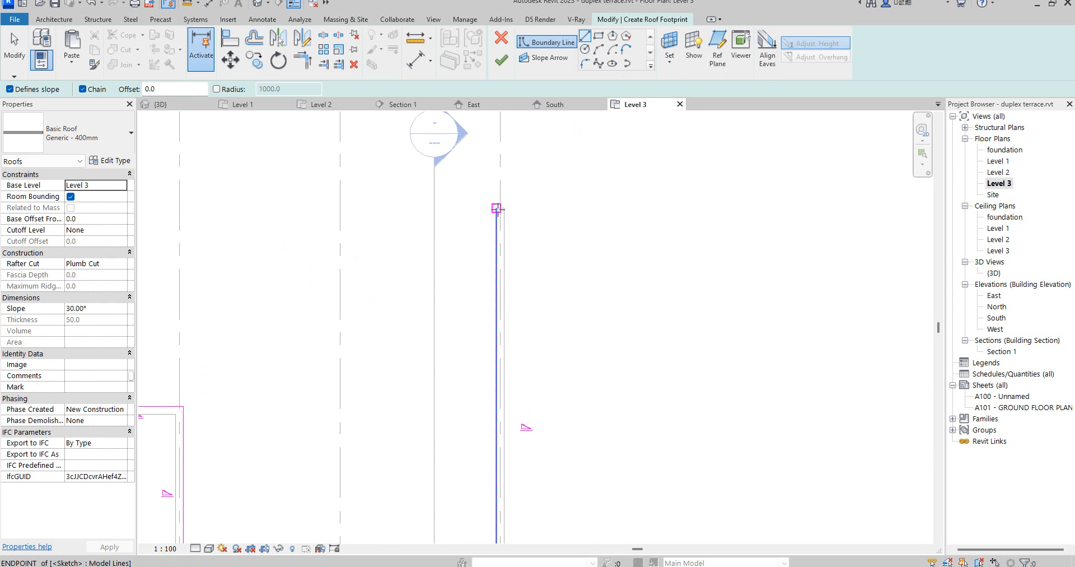
left_click(507, 206)
scroll(497, 209, "down", 2)
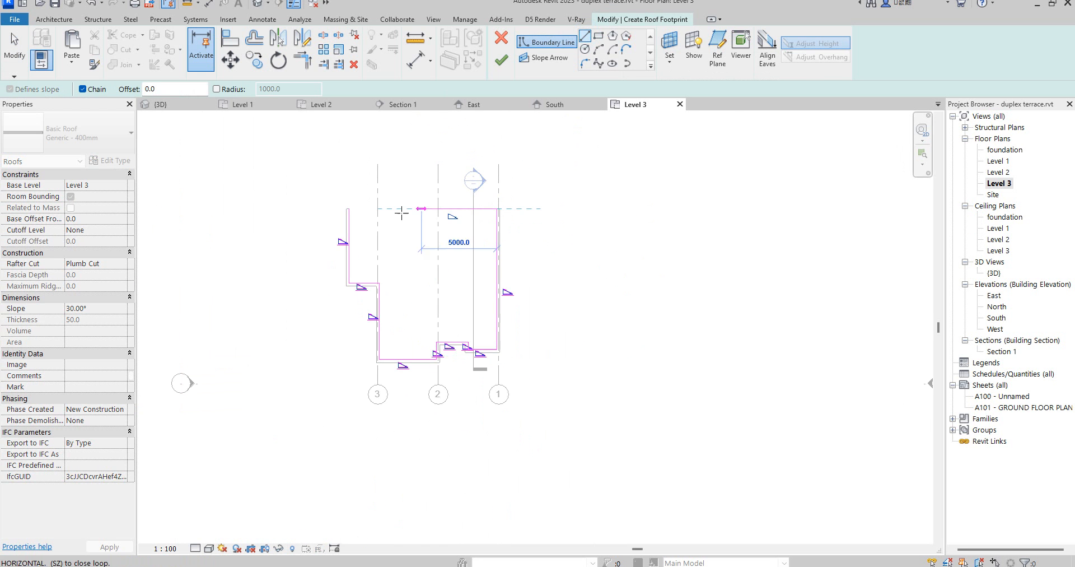
left_click(354, 208)
right_click(449, 146)
left_click(481, 149)
right_click(370, 178)
left_click(404, 184)
Nudge the rear roof boundary line outward by three increments, past the ends of the side walls.
left_click(415, 208)
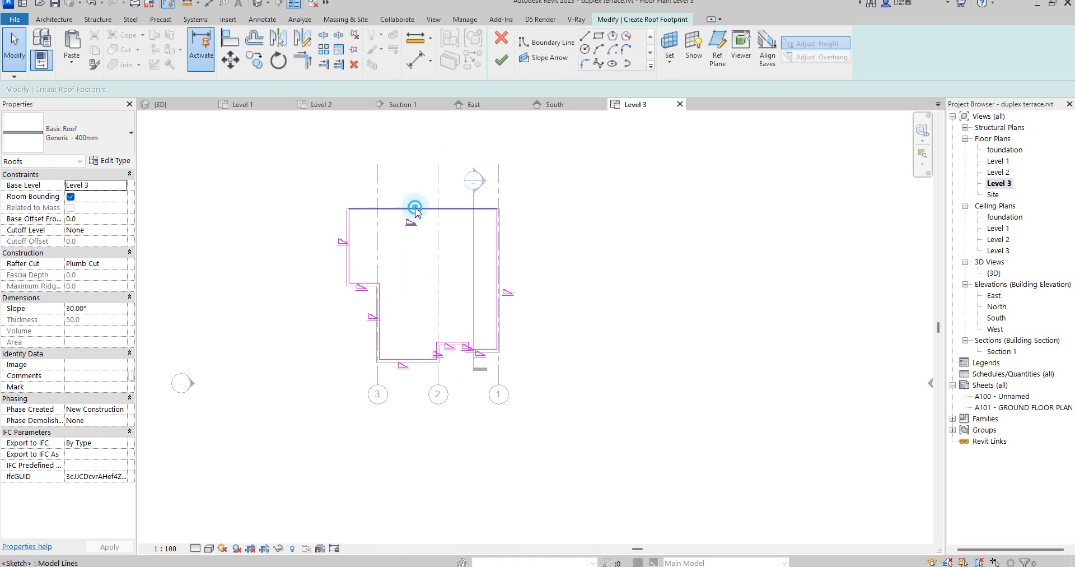
key("Up")
key("Up")
key("Up")
left_click(308, 193)
Turn off the slope definition for all lines of the roof boundary.
left_click_drag(308, 153, 636, 405)
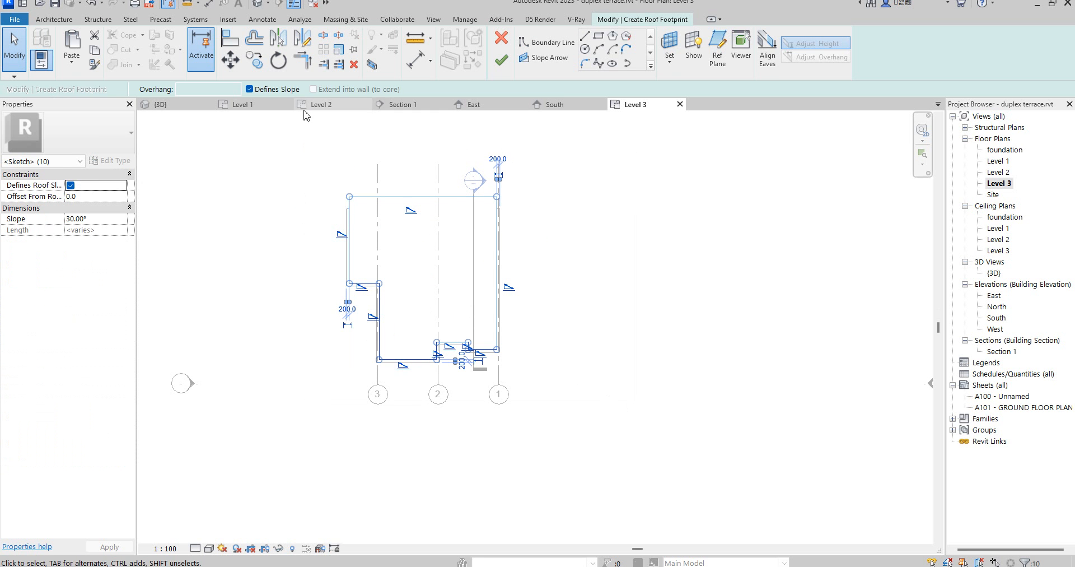
left_click(249, 90)
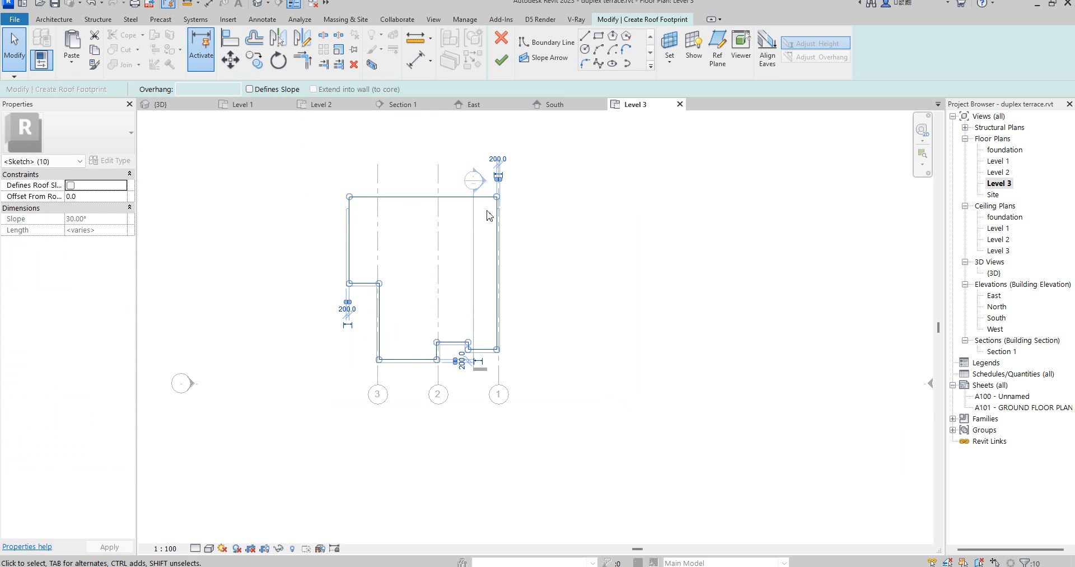
left_click(414, 242)
Make only the rear boundary line slope-defining and finish the roof sketch.
left_click(417, 197)
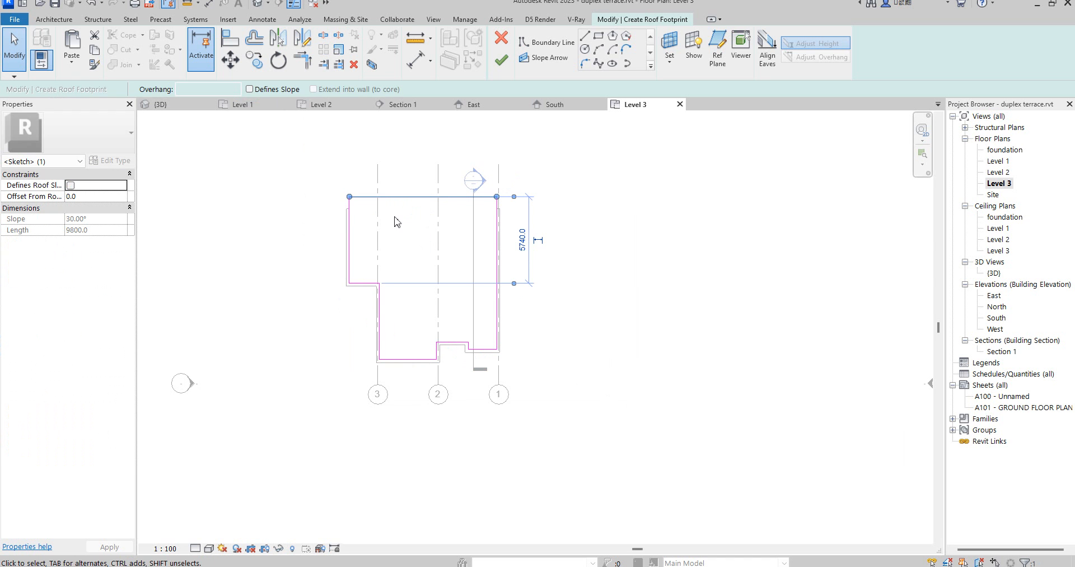
left_click(70, 186)
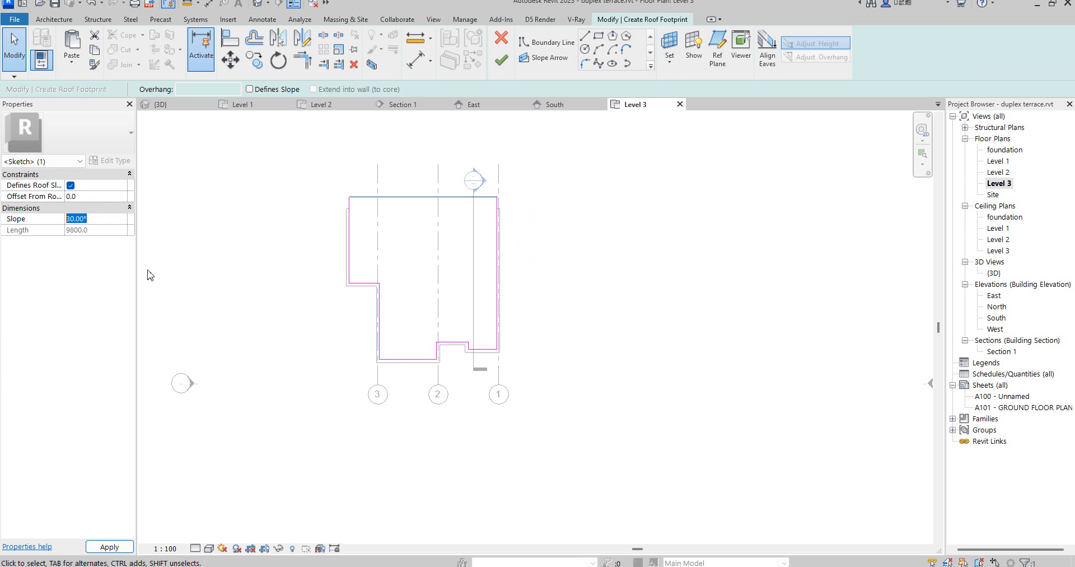
left_click(283, 302)
left_click(501, 59)
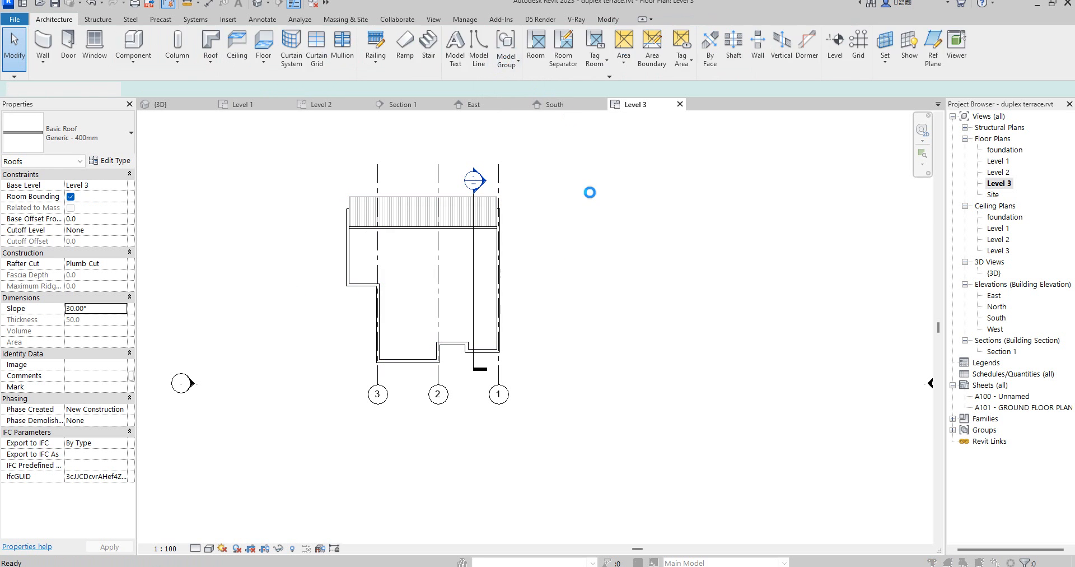
left_click(622, 298)
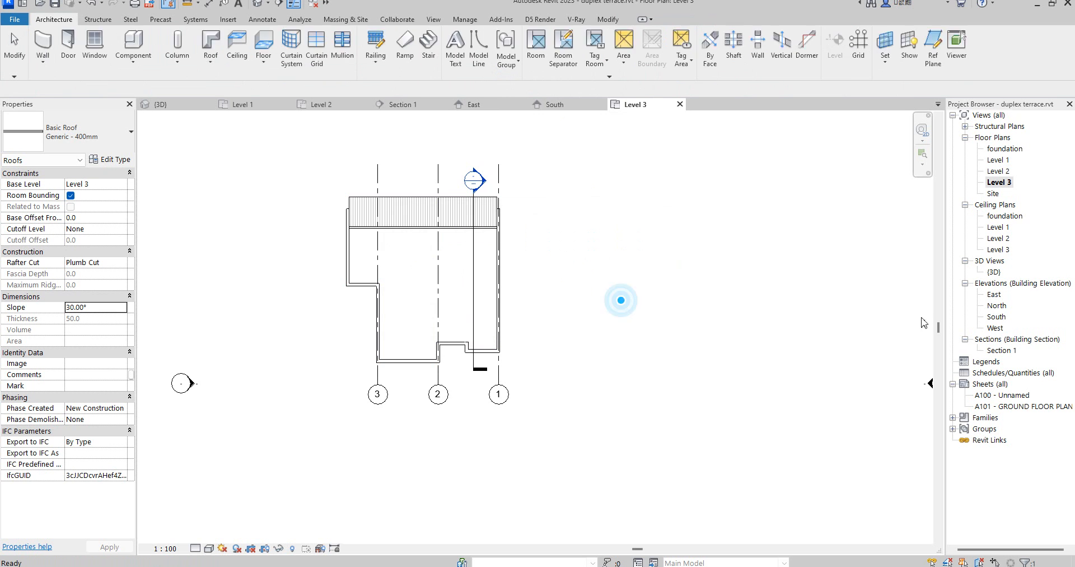
Set the new roof's slope to 4° in the 3D view.
double_click(995, 273)
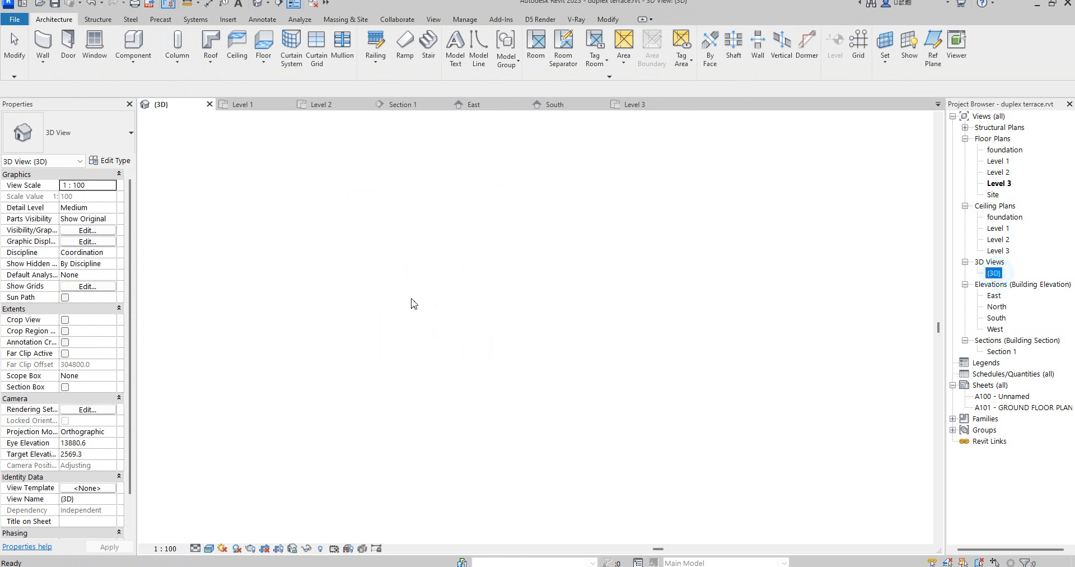
left_click(584, 186)
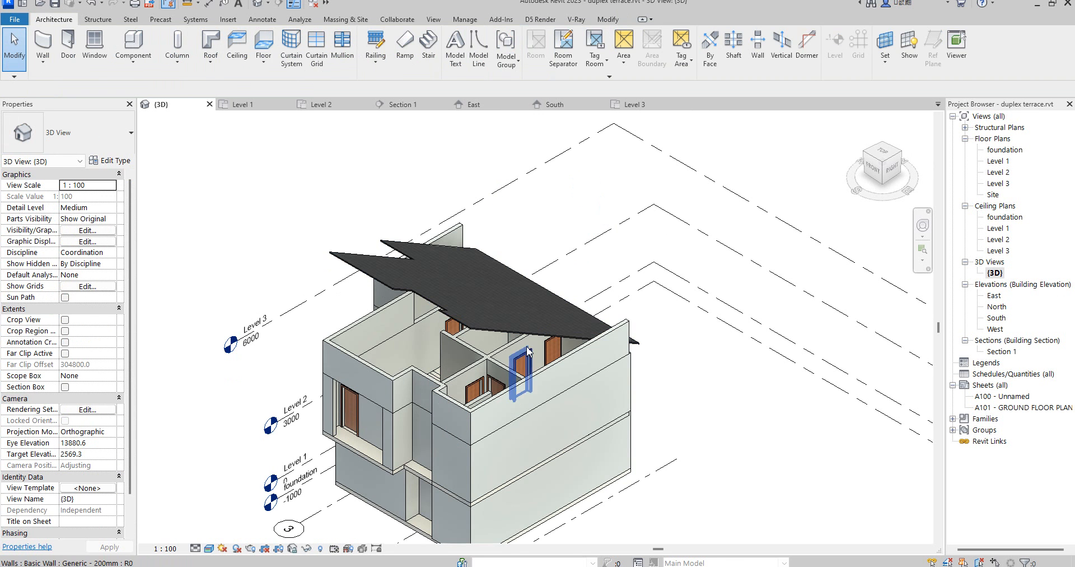
left_click(491, 336)
left_click(546, 223)
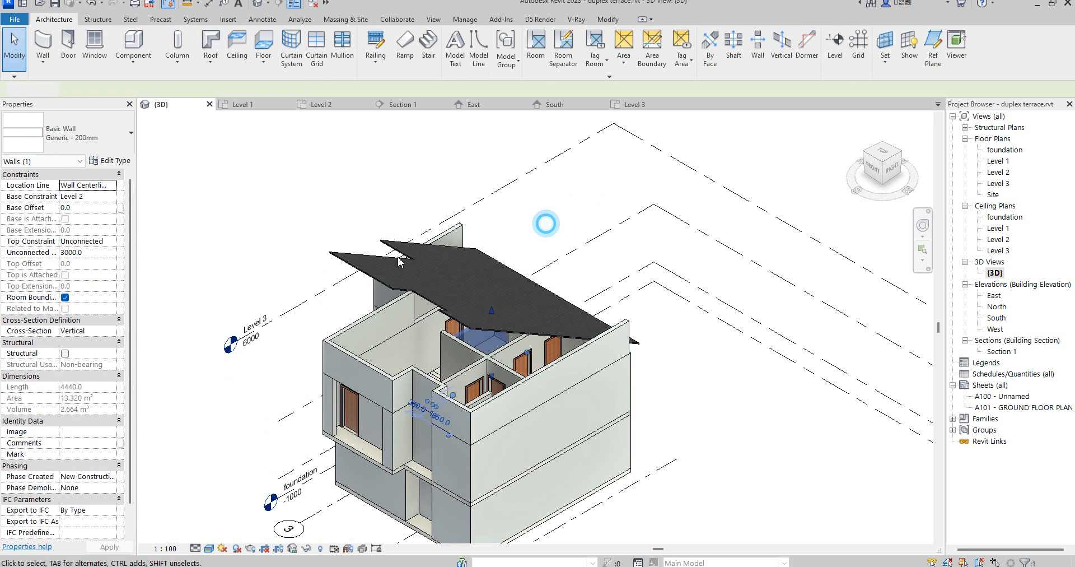
left_click(354, 274)
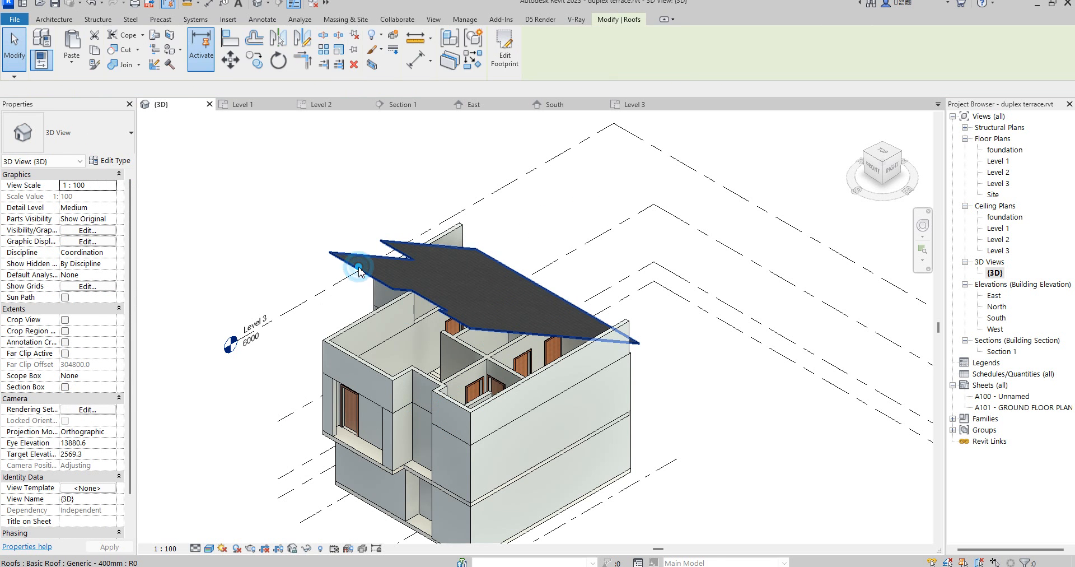
left_click(98, 310)
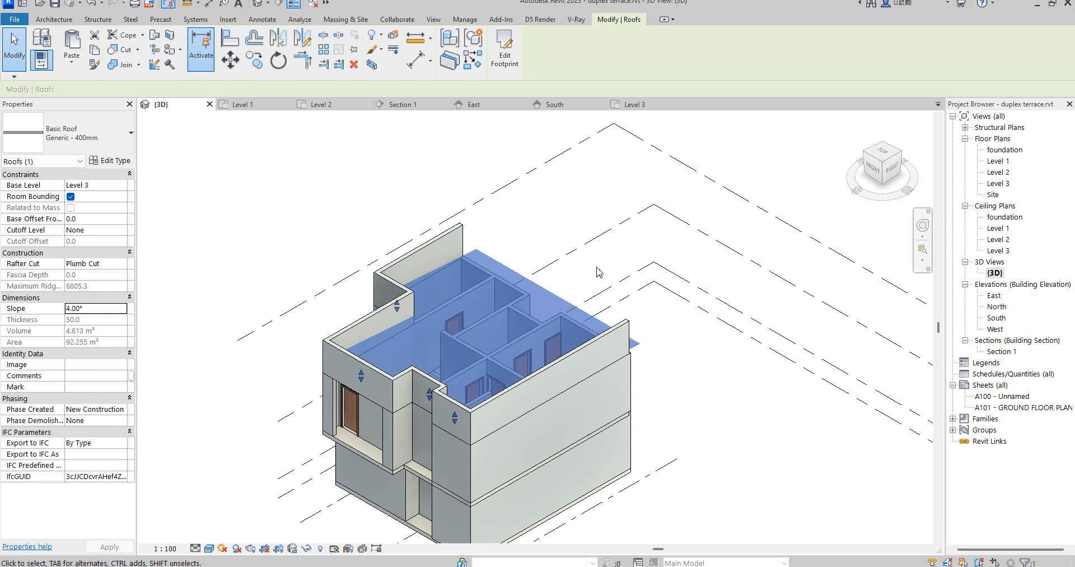
left_click(560, 232)
Examine the roof and perimeter walls in 3D from above, the left and front-right corners, and straight on from the front.
scroll(580, 364, "down", 3)
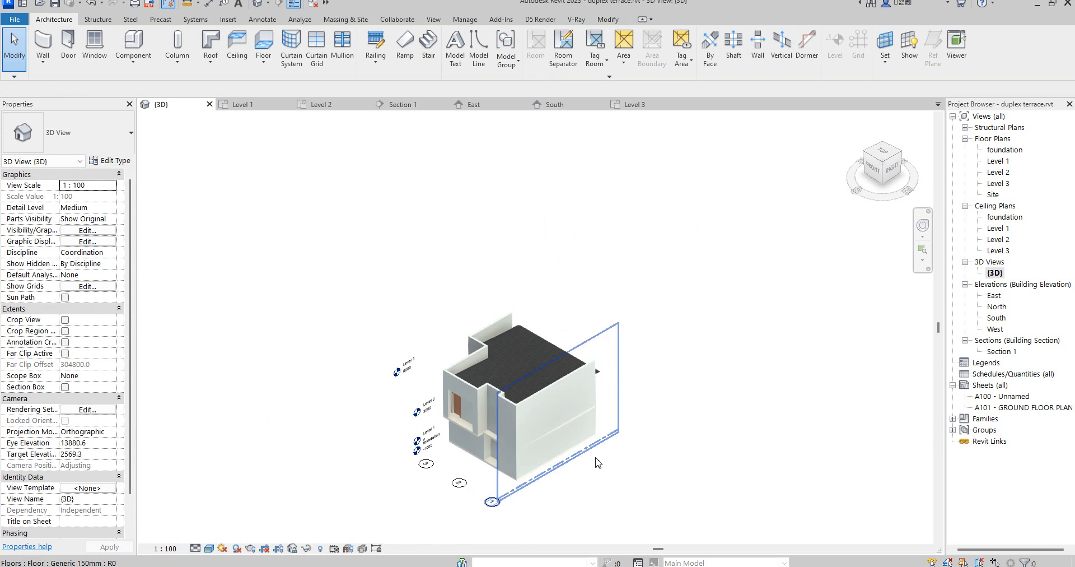
scroll(509, 511, "up", 2)
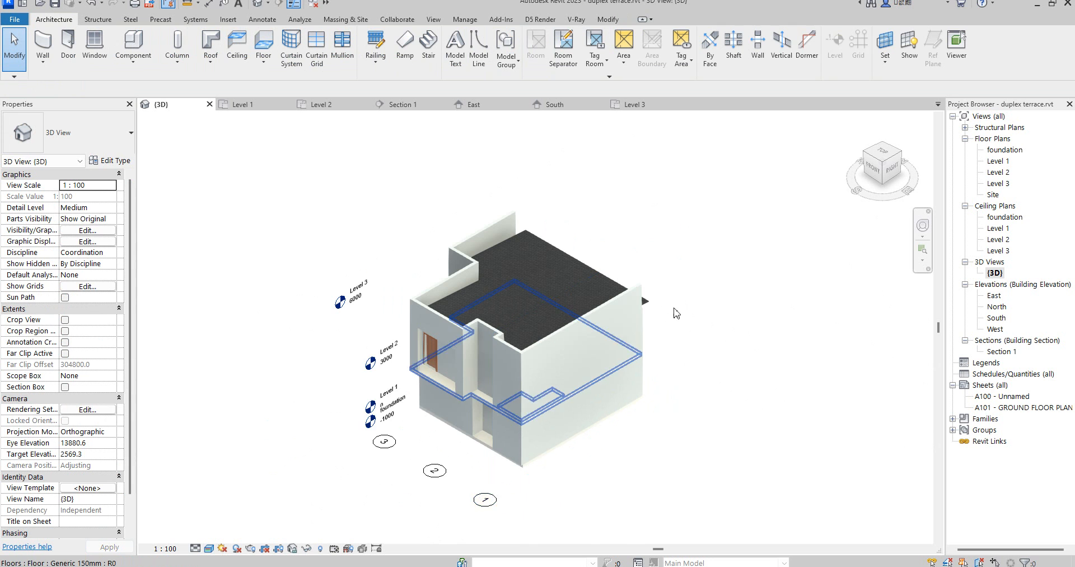
left_click(864, 151)
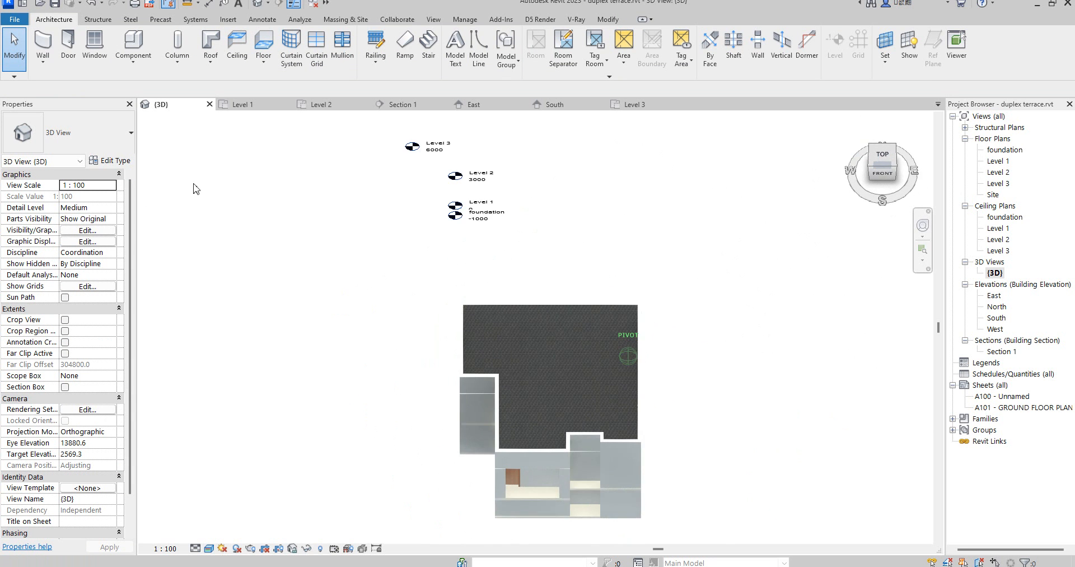
scroll(753, 483, "up", 3)
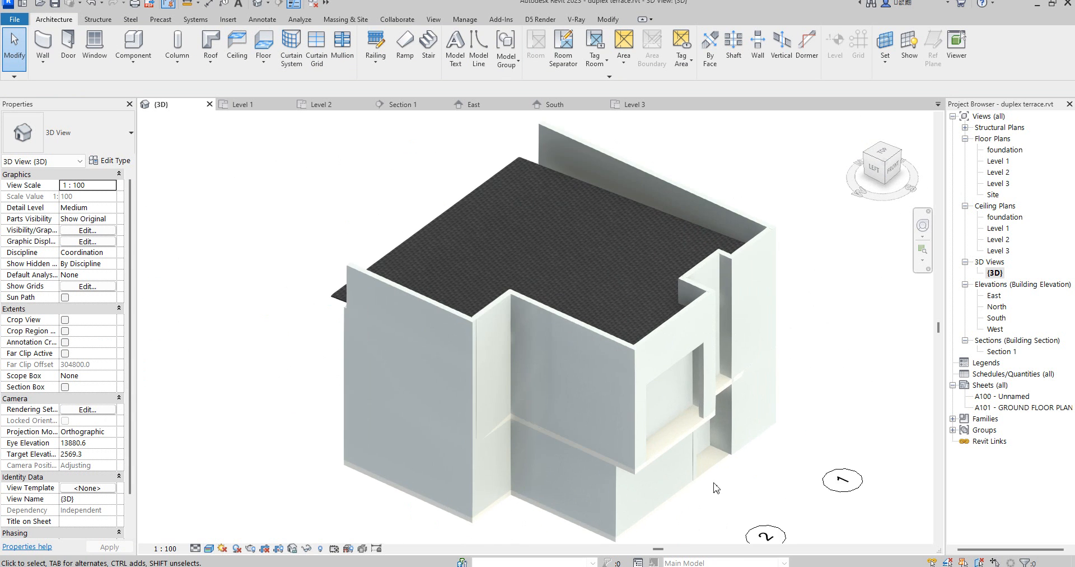
left_click(882, 166)
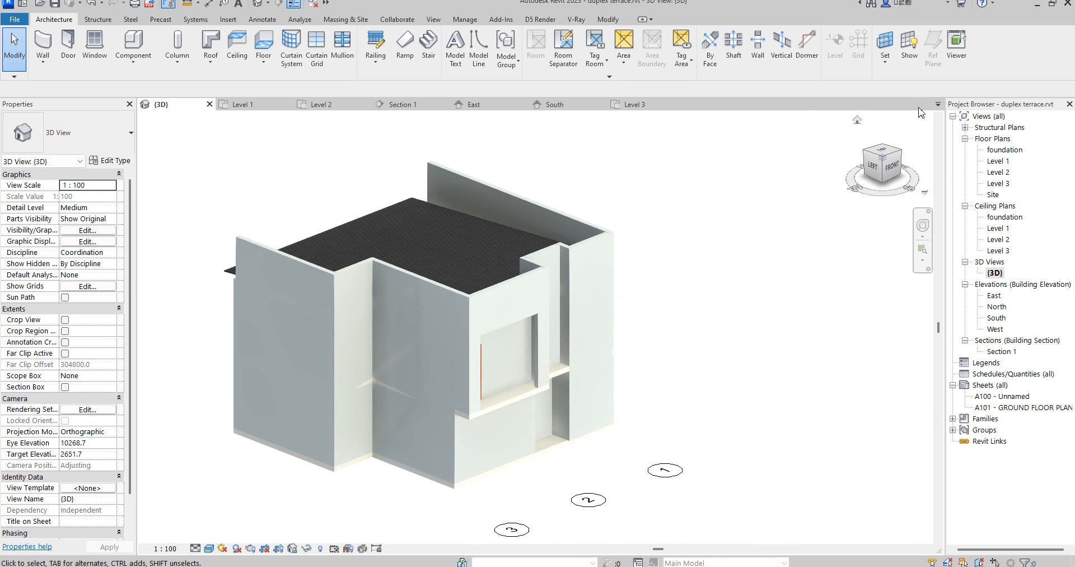
mouse_move(902, 148)
left_mouse_down()
mouse_move(718, 134)
mouse_move(895, 150)
left_mouse_up()
scroll(905, 407, "down", 2)
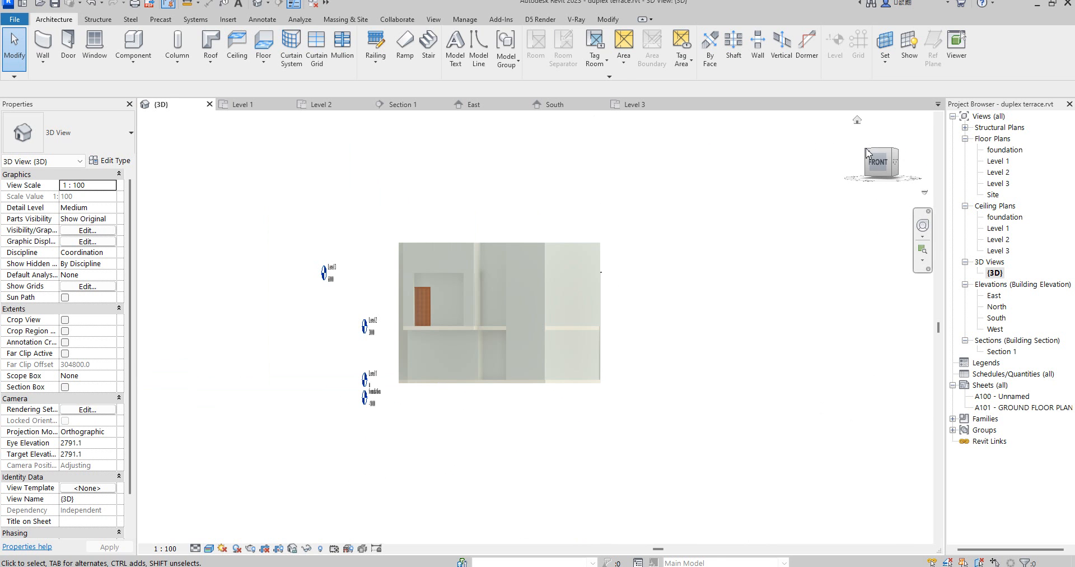
left_click(894, 149)
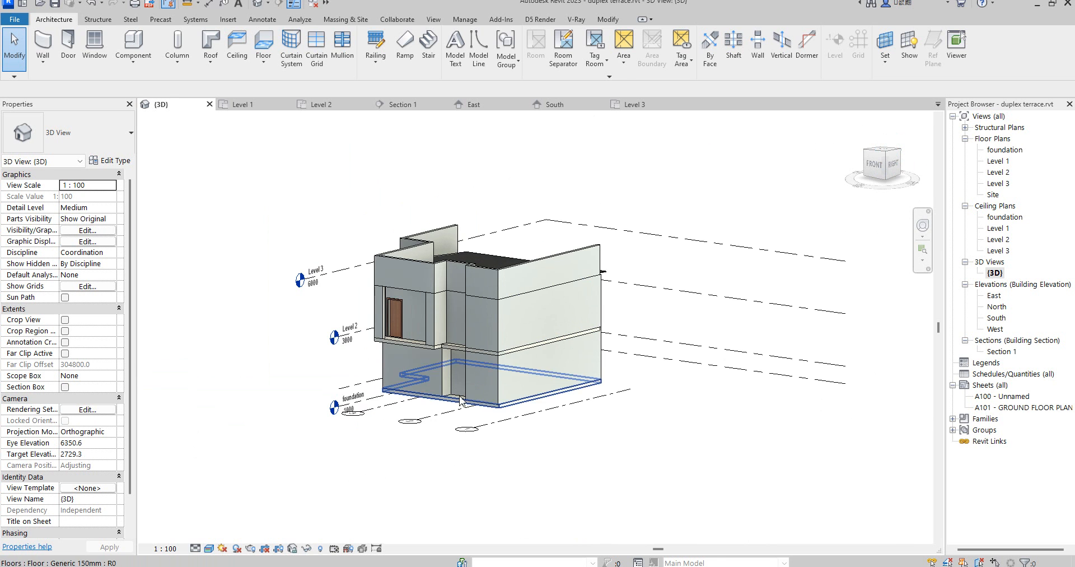
scroll(533, 312, "up", 2)
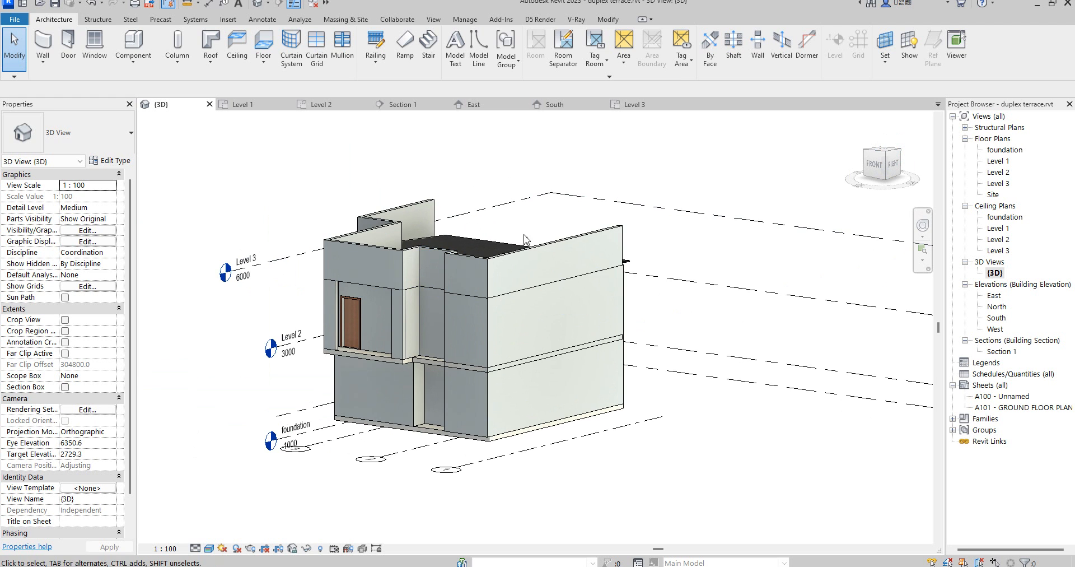
scroll(545, 314, "down", 2)
scroll(593, 322, "up", 2)
scroll(593, 322, "up", 1)
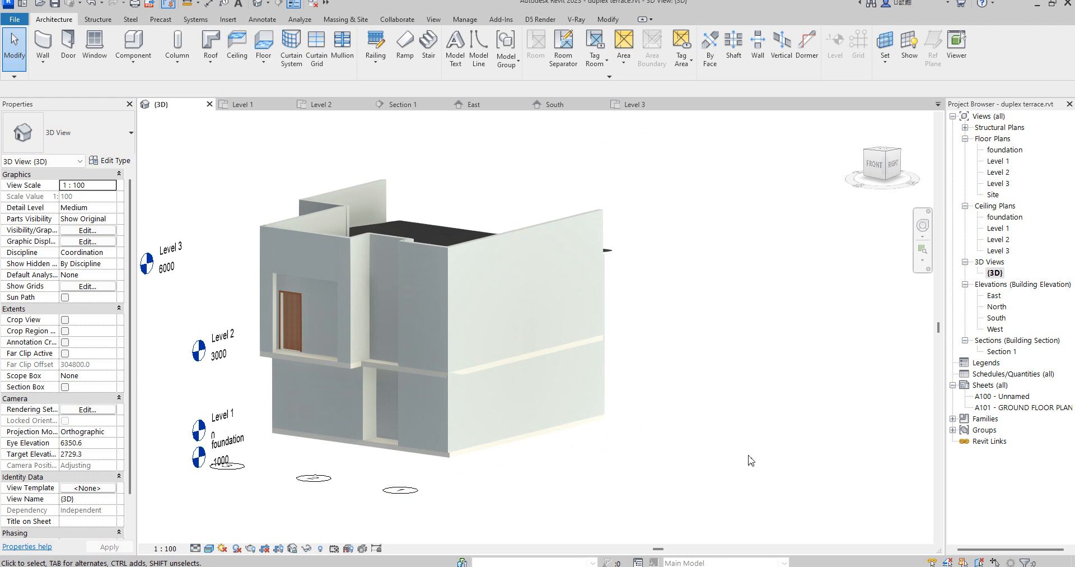
scroll(745, 476, "down", 5)
scroll(621, 493, "up", 8)
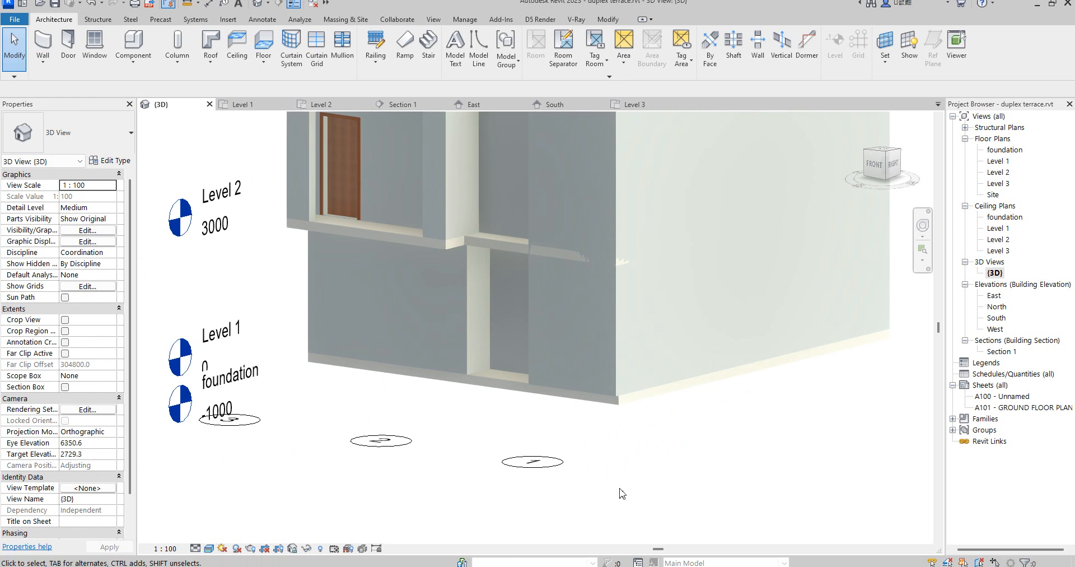